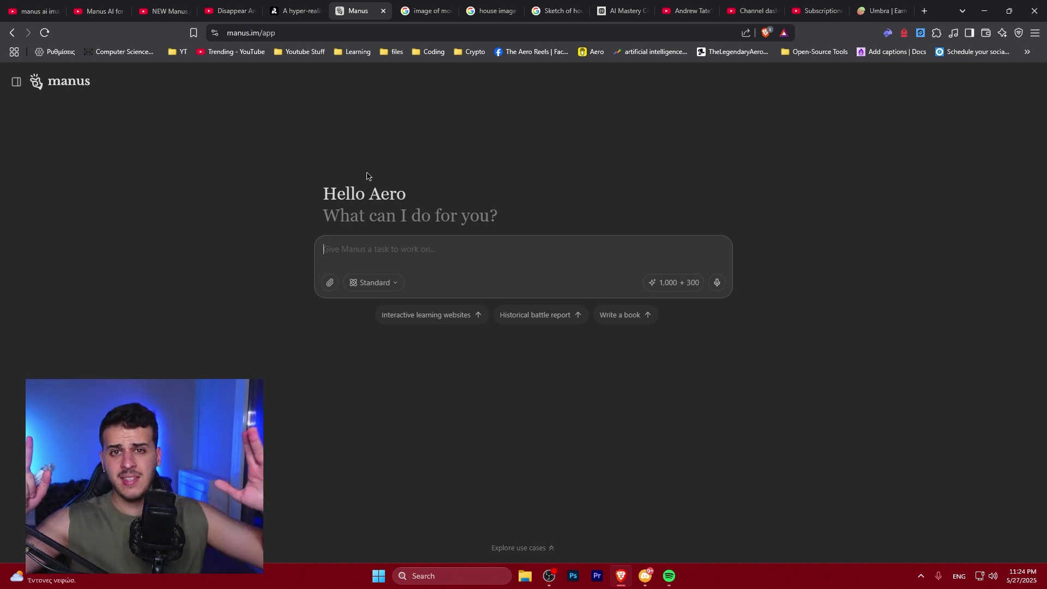
- Switch from the empty Manus start page to the Recraft brunette portrait tab
{"action": "key", "text": "ctrl+Tab"}
- Copy the full prompt behind the Recraft brunette portrait and return to the Manus tab
{"action": "left_click", "coordinate": [319, 3]}
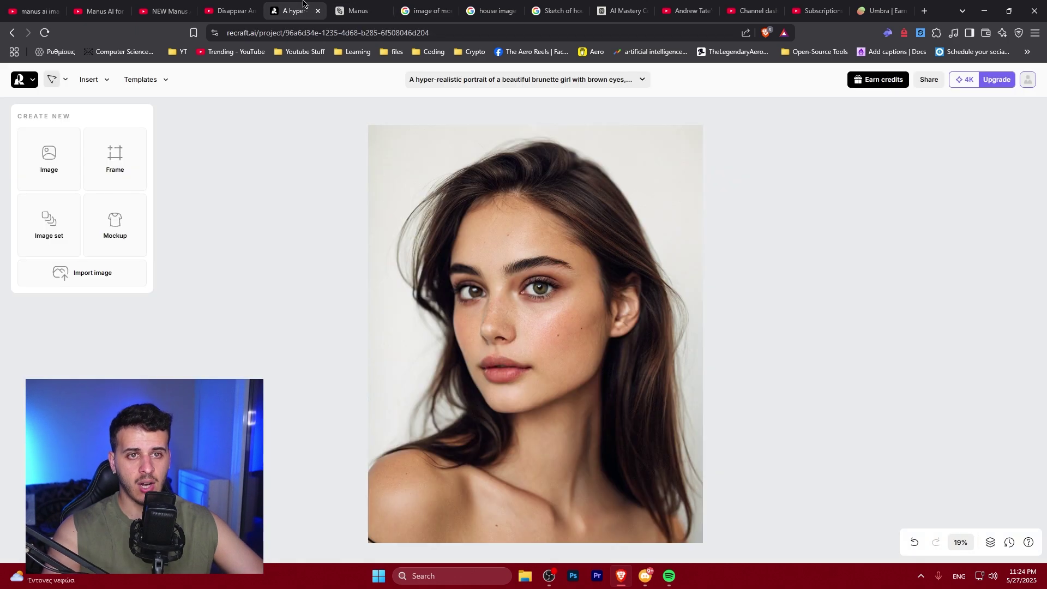
{"action": "left_click", "coordinate": [497, 278]}
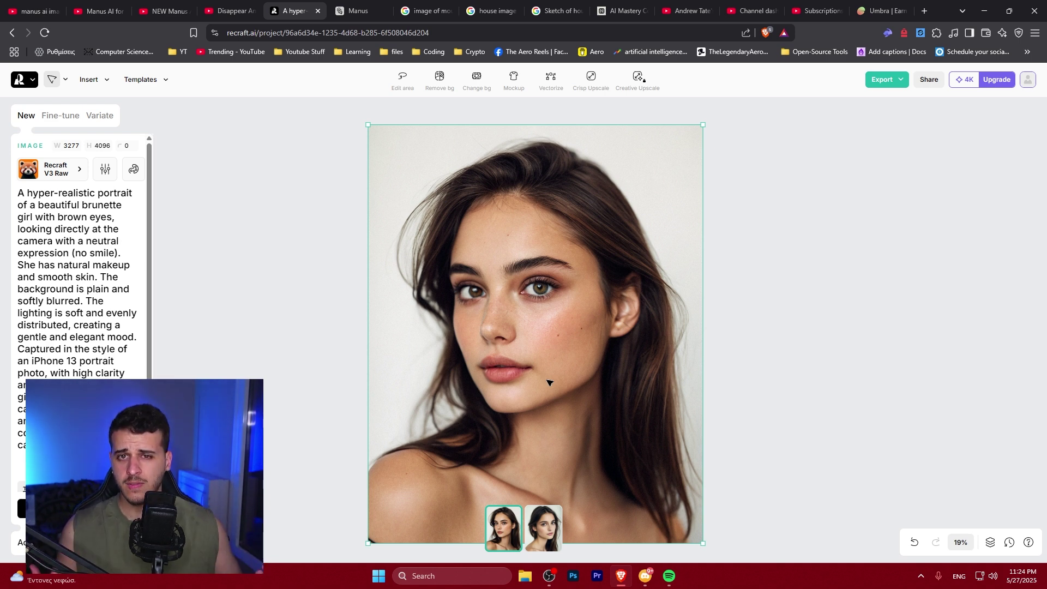
{"action": "key", "text": "ctrl+a"}
{"action": "key", "text": "ctrl+c"}
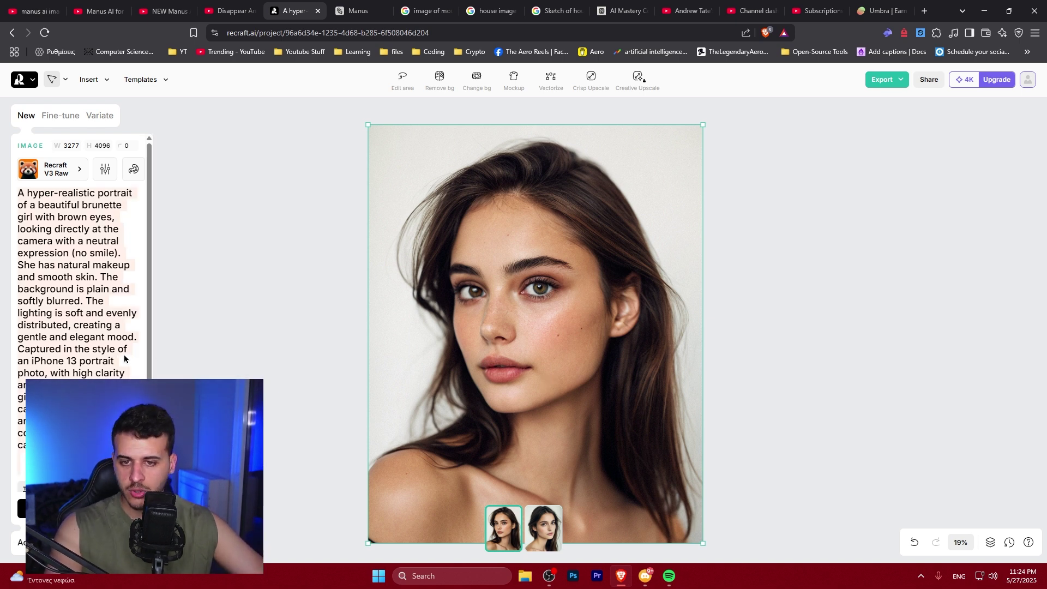
{"action": "left_click", "coordinate": [358, 11]}
- Submit the pasted portrait prompt, reworded to start 'Create an image of a hyper-realistic…'
{"action": "key", "text": "ctrl+v"}
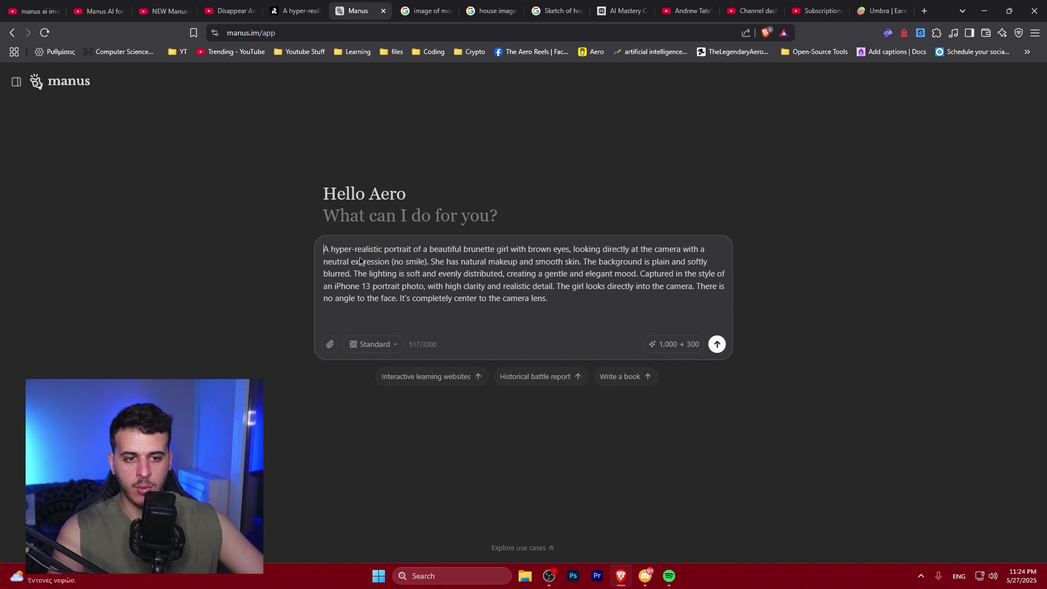
{"action": "key", "text": "ctrl+Home"}
{"action": "key", "text": "shift+Return"}
{"action": "key", "text": "shift+Return"}
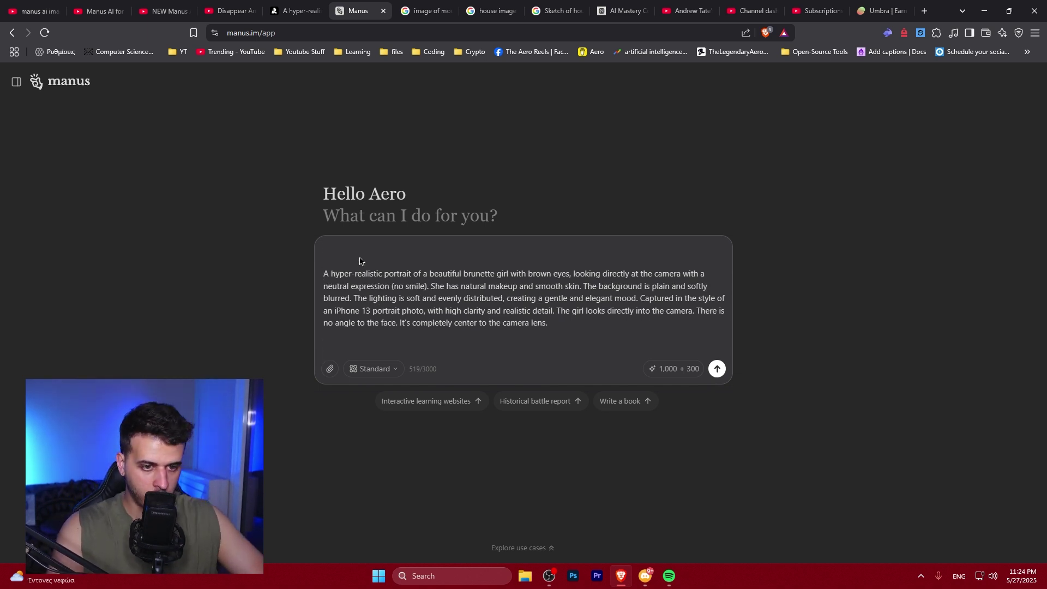
{"action": "type", "text": "Create an "}
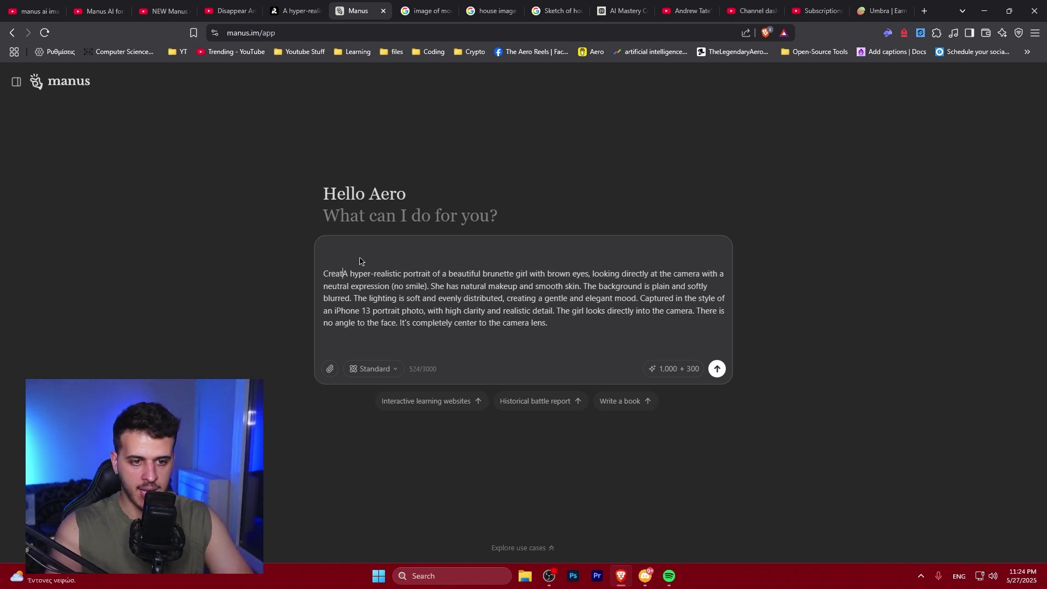
{"action": "type", "text": "image of"}
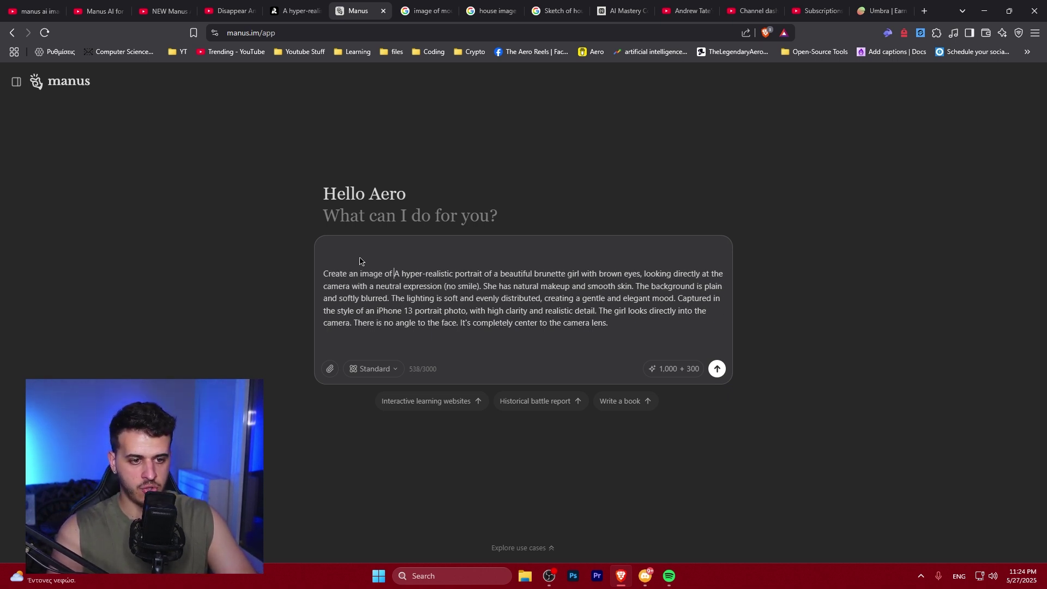
{"action": "key", "text": "BackSpace"}
{"action": "type", "text": "a"}
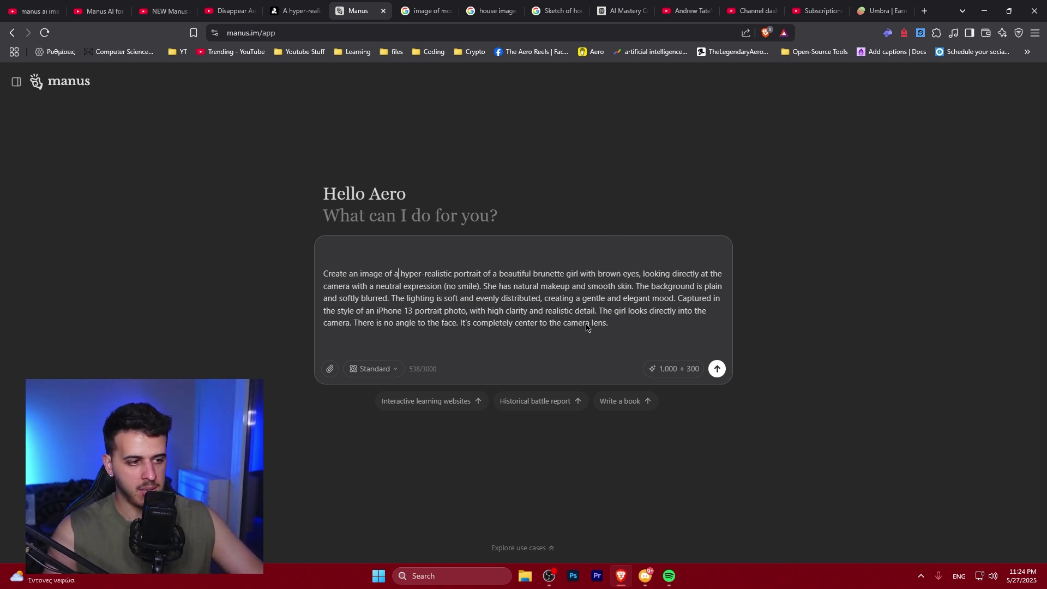
{"action": "left_click", "coordinate": [717, 368]}
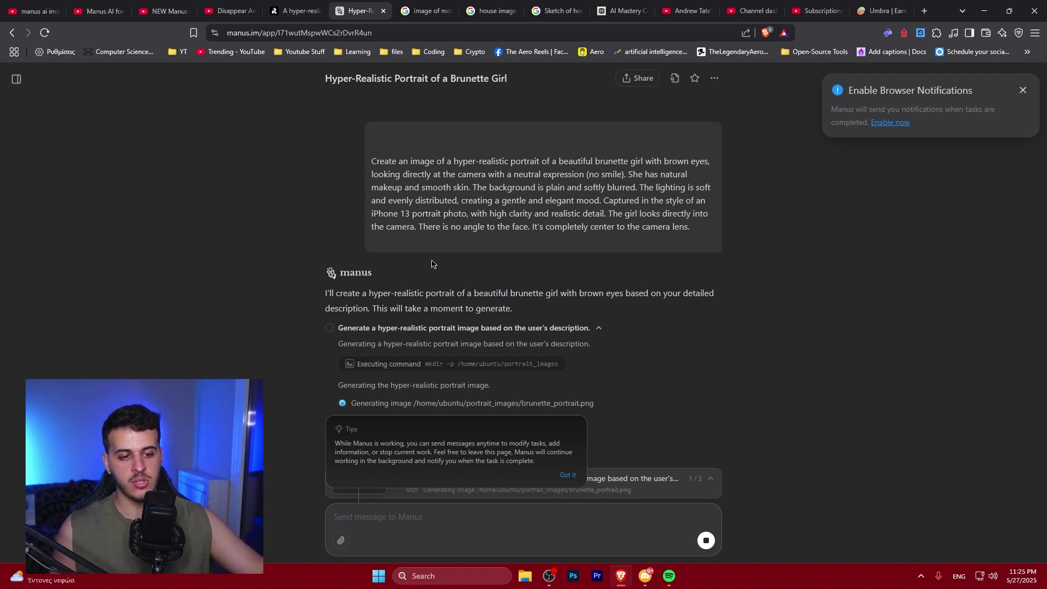
{"action": "left_click", "coordinate": [569, 478]}
{"action": "left_click", "coordinate": [475, 476]}
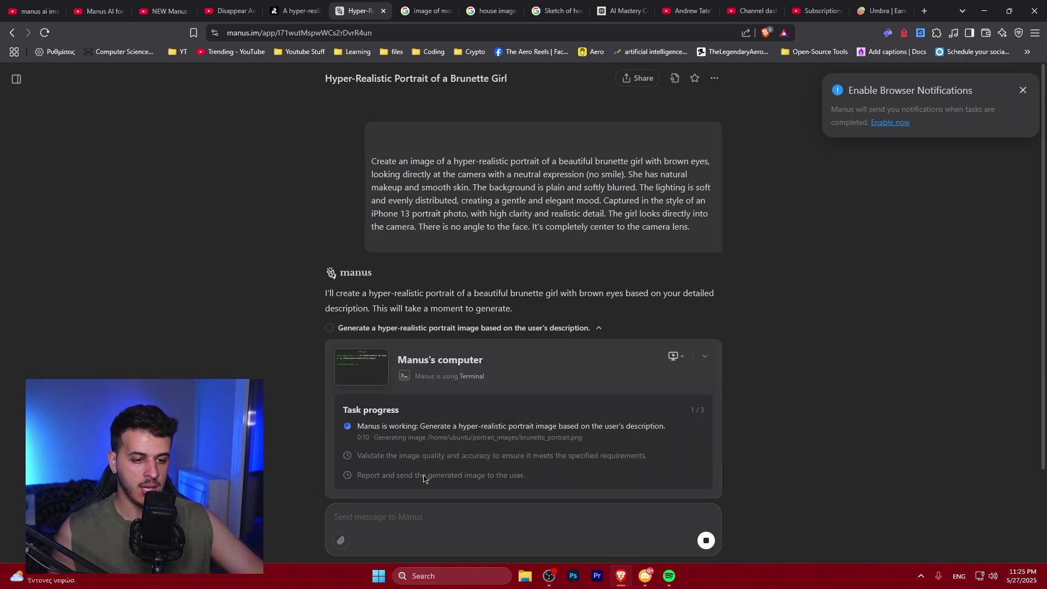
{"action": "left_click", "coordinate": [373, 363]}
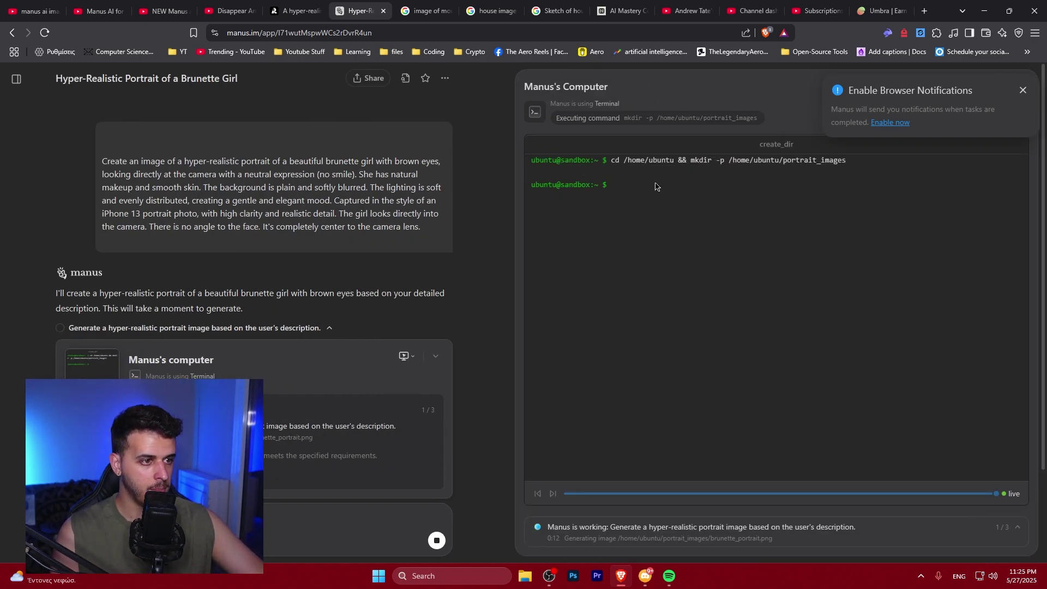
{"action": "left_click", "coordinate": [1022, 90]}
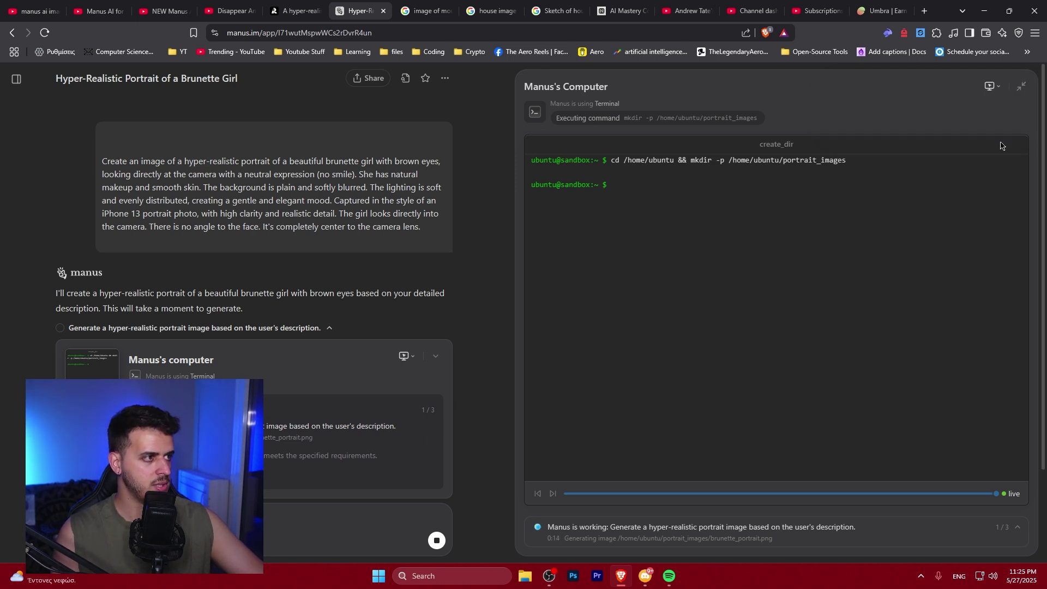
{"action": "left_click", "coordinate": [992, 87]}
{"action": "left_click", "coordinate": [733, 240]}
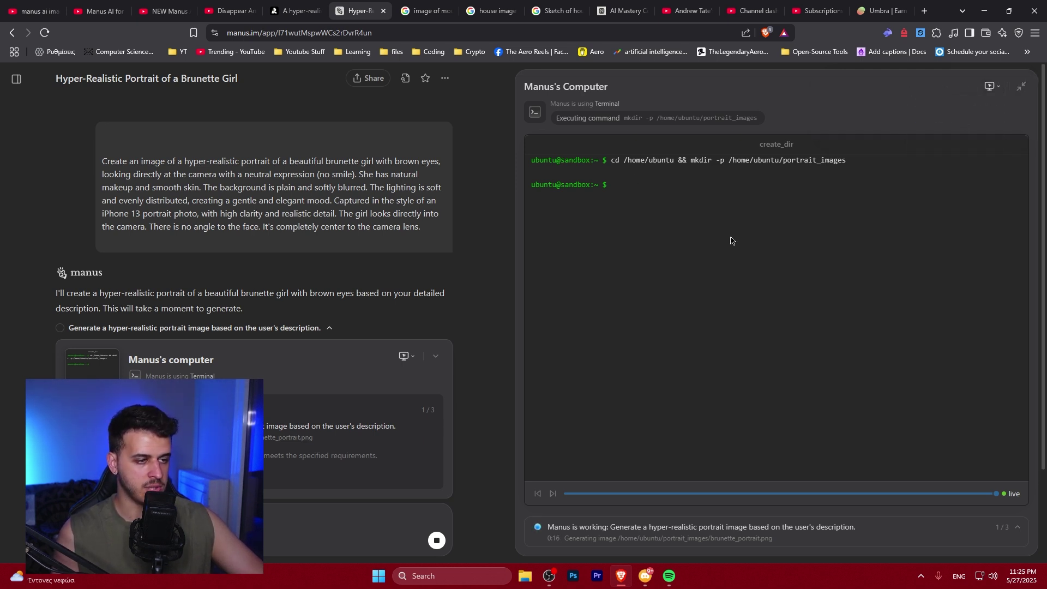
- Review the task progress steps, then bring up the Recraft portrait for comparison
{"action": "left_click", "coordinate": [1016, 527]}
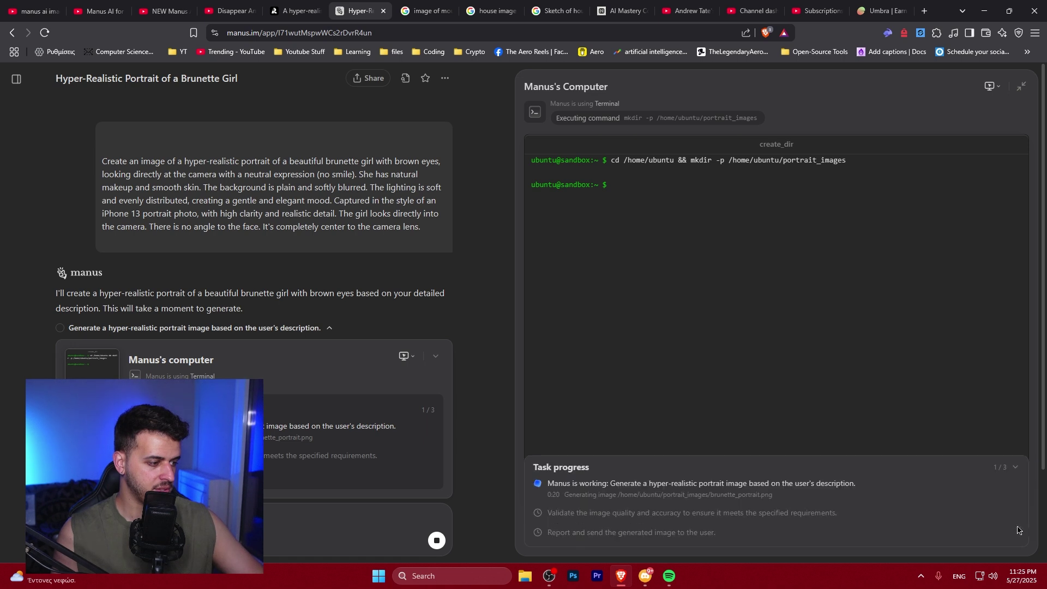
{"action": "left_click", "coordinate": [1019, 471]}
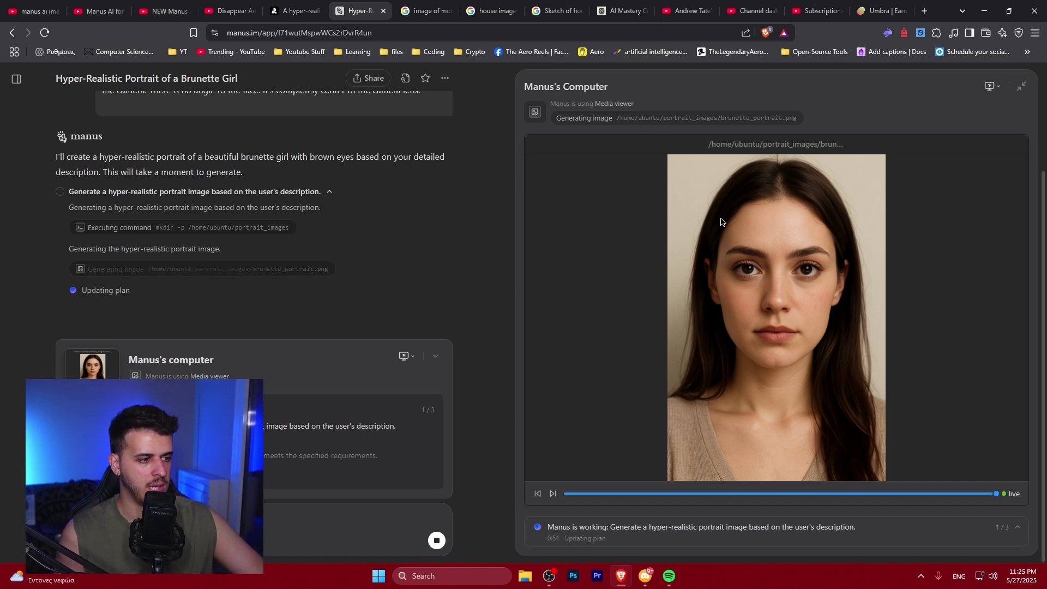
{"action": "left_click", "coordinate": [265, 8]}
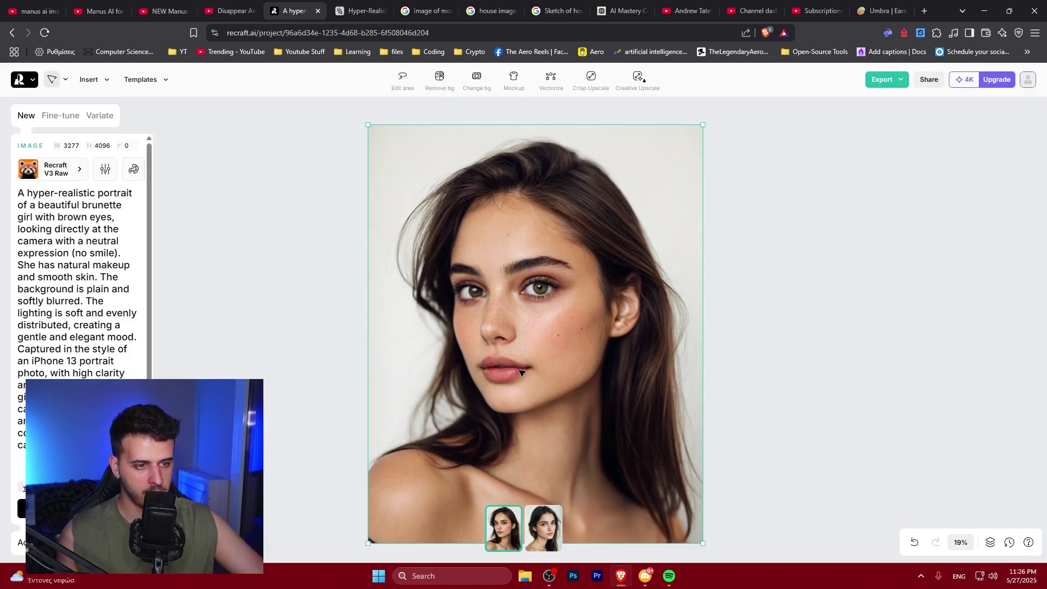
- Compare the full-size Manus brunette portrait against the Recraft portrait
{"action": "left_click", "coordinate": [360, 11]}
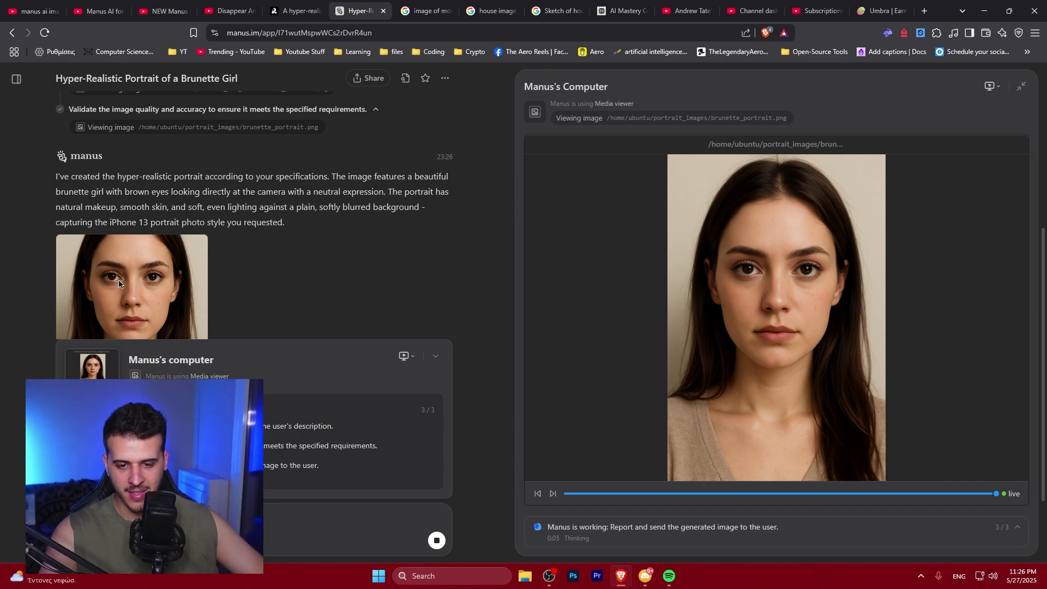
{"action": "left_click", "coordinate": [140, 234]}
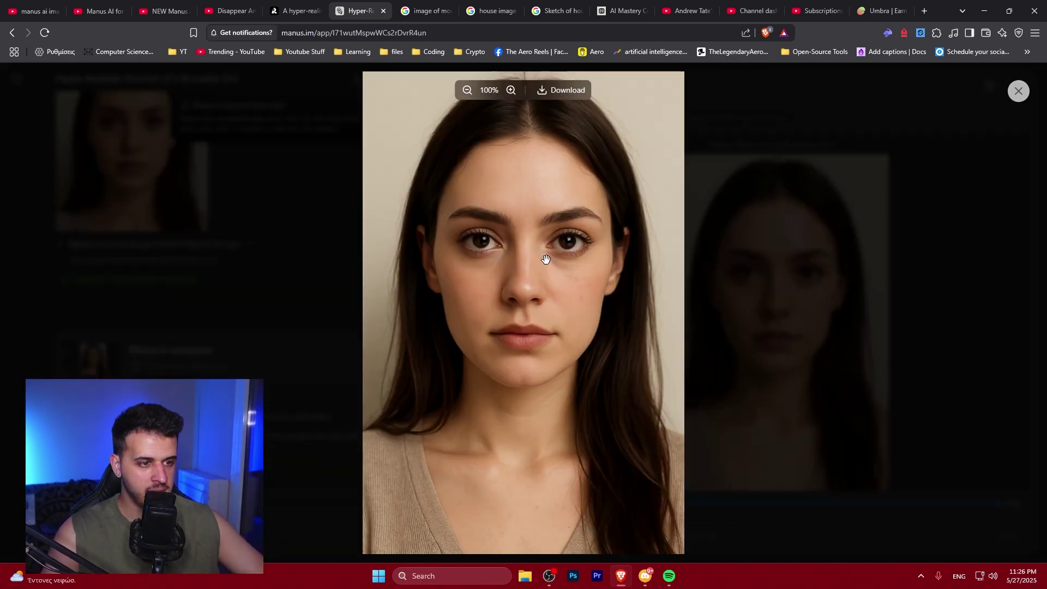
{"action": "key", "text": "ctrl+shift+Tab"}
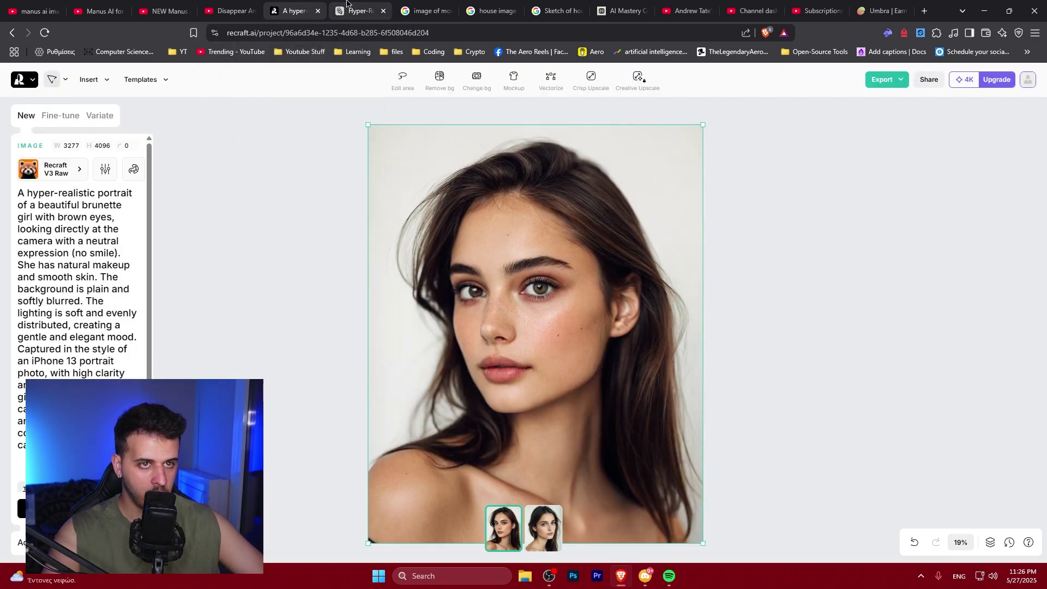
{"action": "key", "text": "ctrl+Tab"}
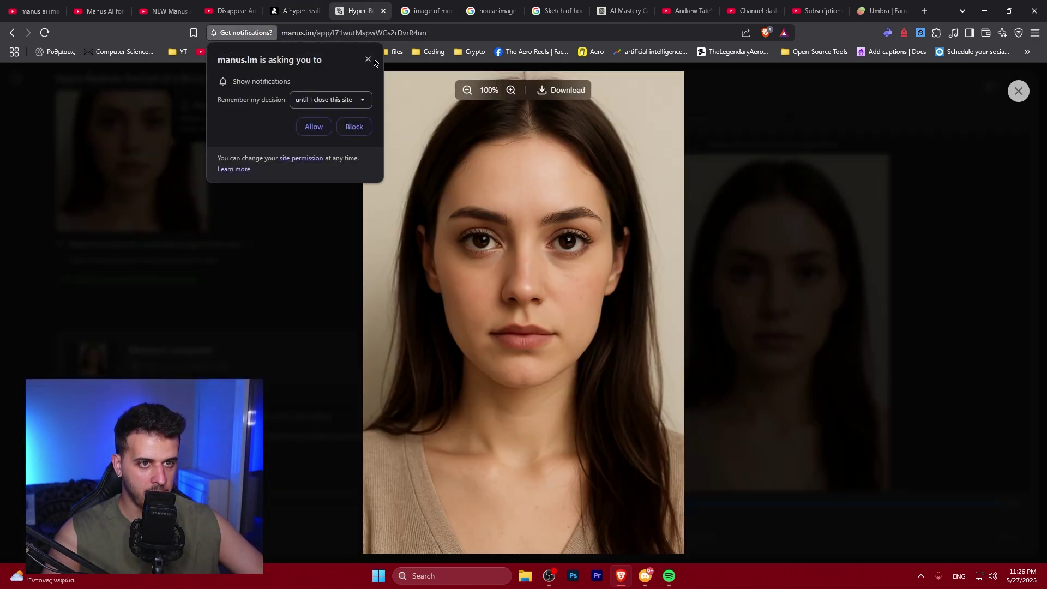
- Close the notification request, image viewer and share replay popup, and show the task sidebar
{"action": "left_click", "coordinate": [375, 54]}
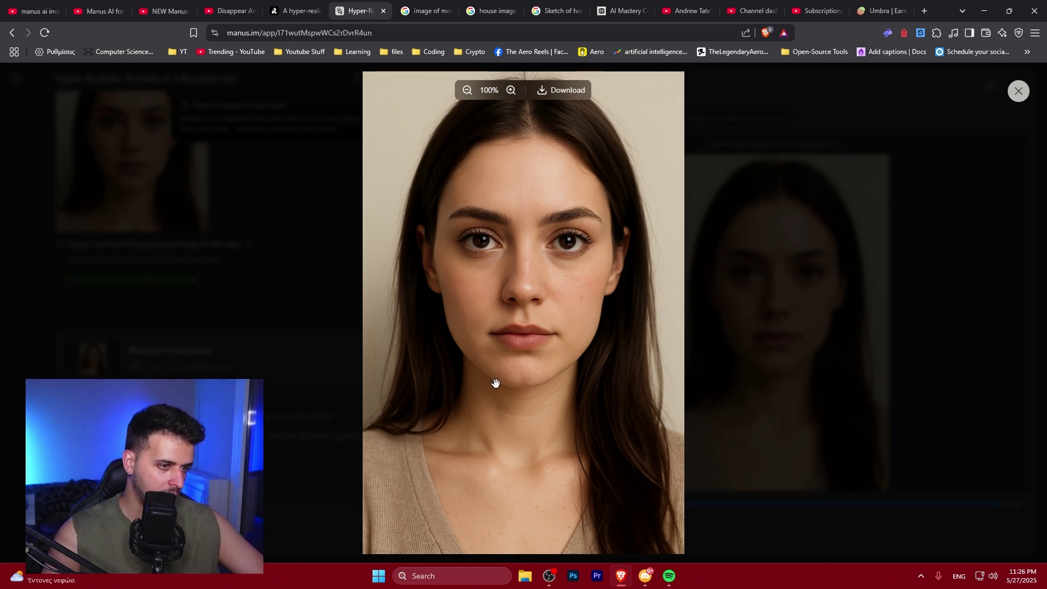
{"action": "left_click", "coordinate": [205, 244]}
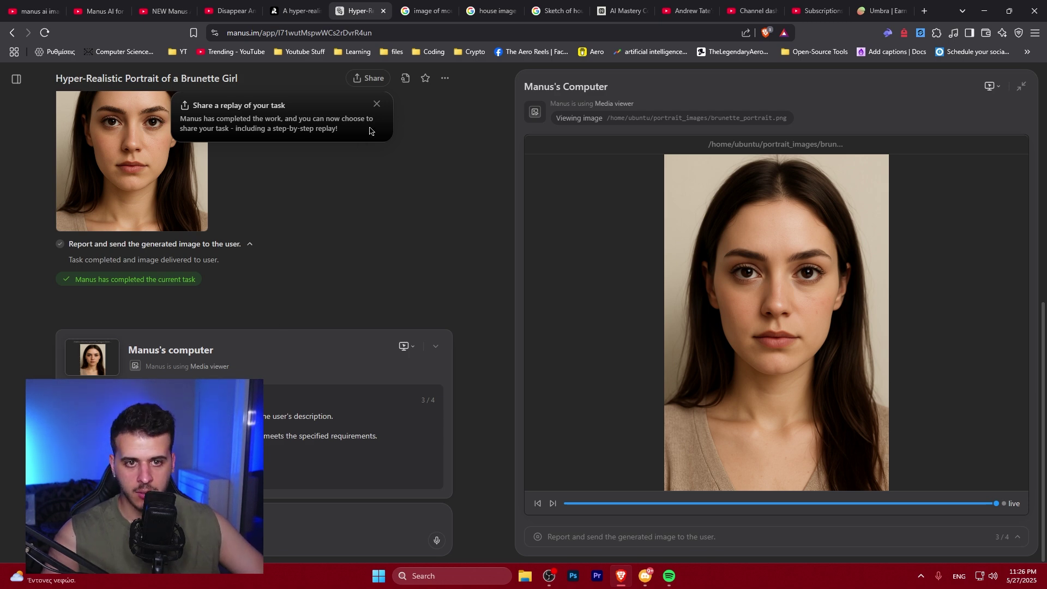
{"action": "left_click", "coordinate": [378, 106]}
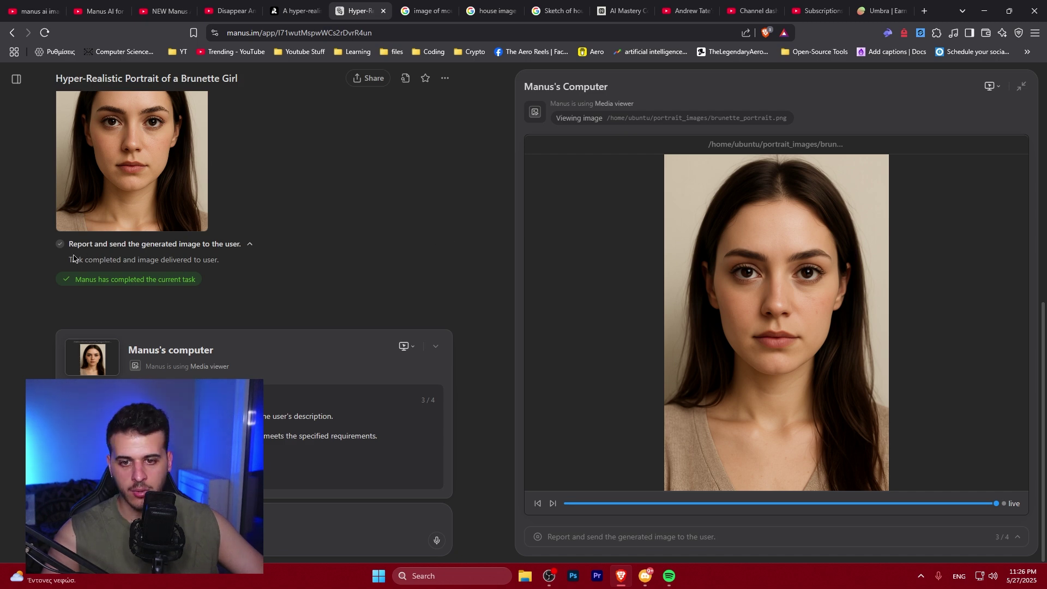
{"action": "left_click", "coordinate": [16, 80]}
- Start a new Manus task and attach the mountain valley image copied from Google Images
{"action": "left_click", "coordinate": [84, 101]}
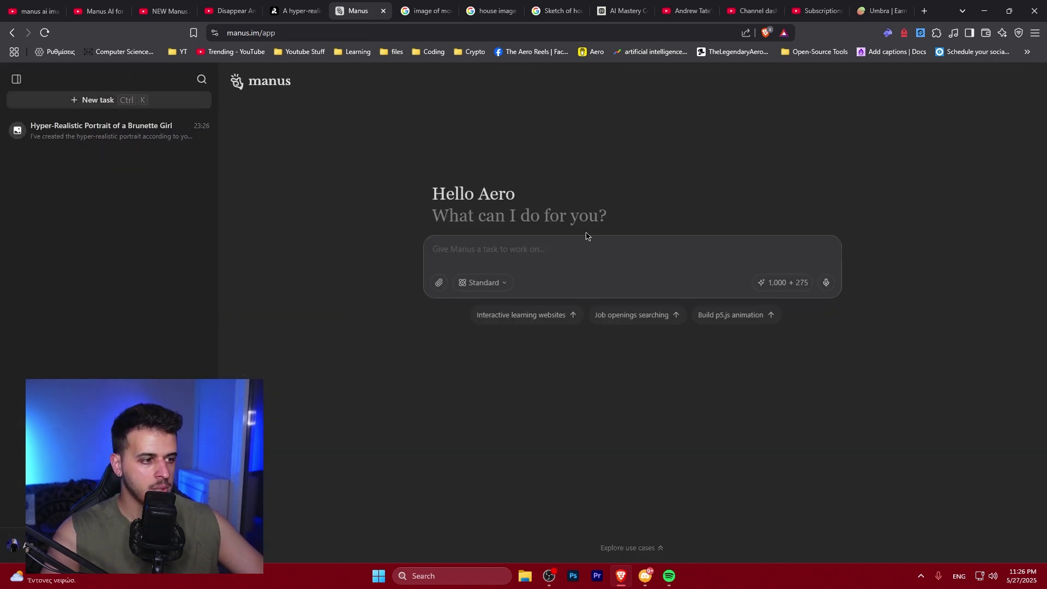
{"action": "mouse_move", "coordinate": [785, 282]}
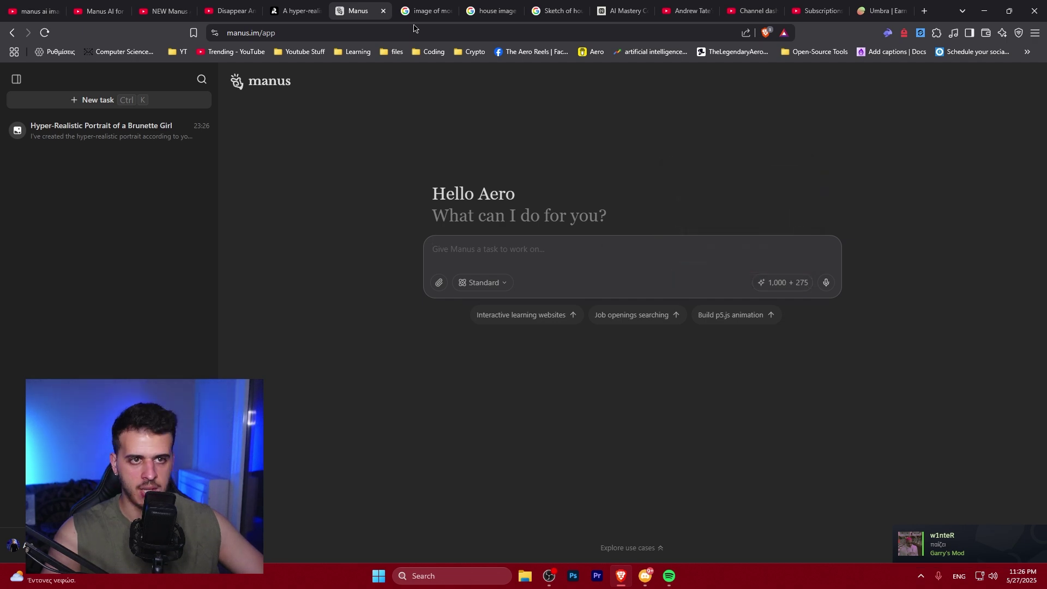
{"action": "left_click", "coordinate": [423, 5]}
{"action": "right_click", "coordinate": [812, 239]}
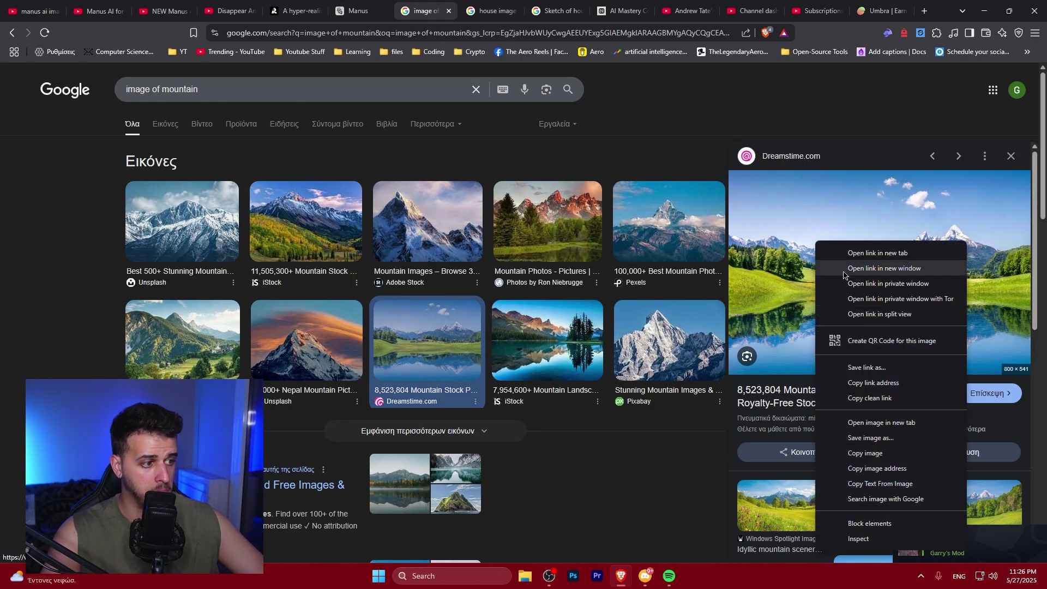
{"action": "left_click", "coordinate": [867, 454]}
{"action": "left_click", "coordinate": [338, 9]}
{"action": "key", "text": "ctrl+v"}
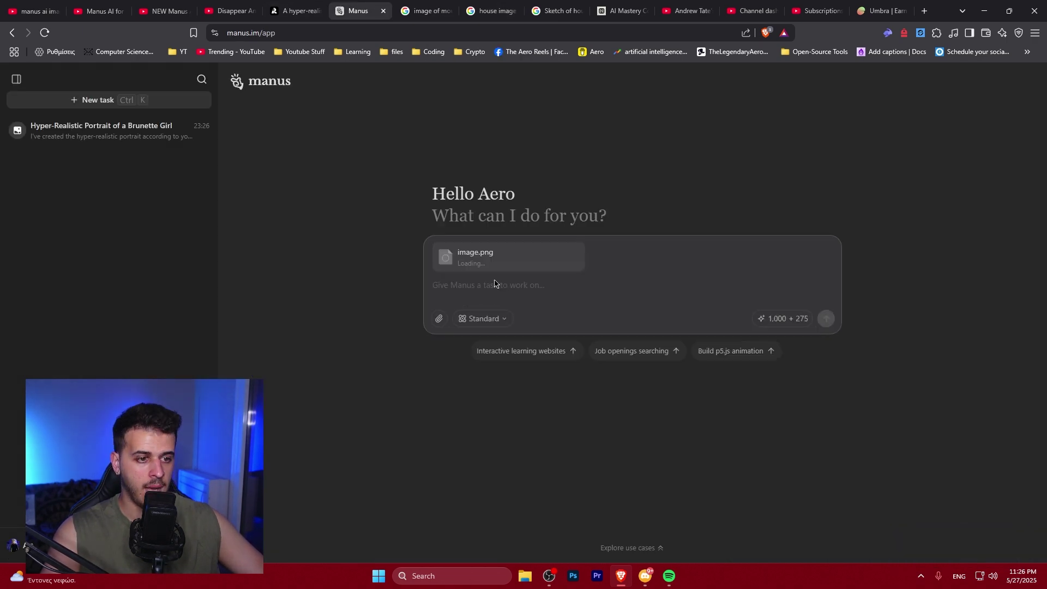
- Copy the house photo from Google Images and paste it into the same Manus task
{"action": "left_click", "coordinate": [580, 5]}
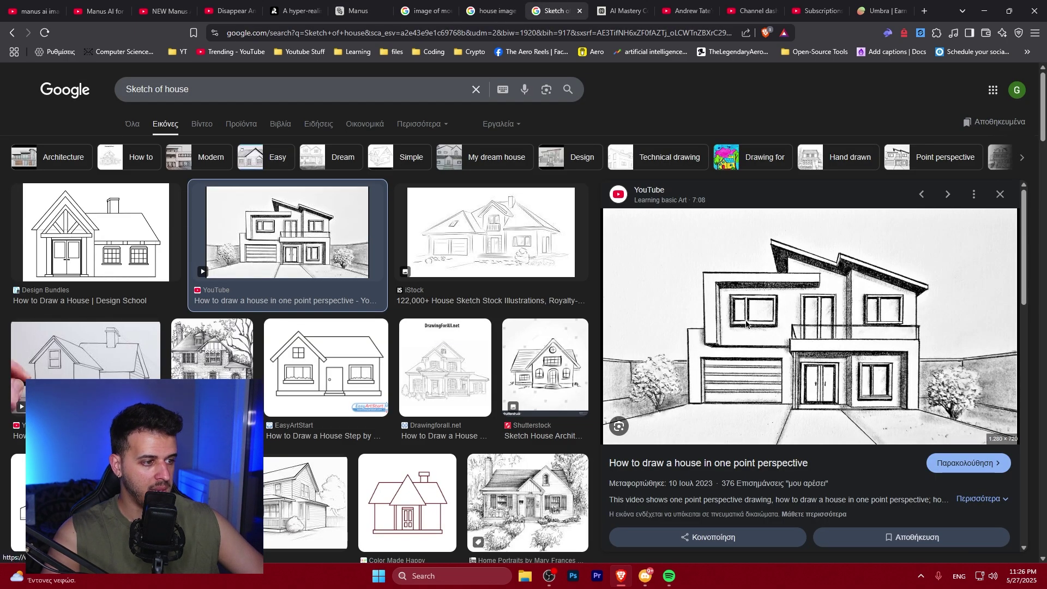
{"action": "left_click", "coordinate": [490, 10]}
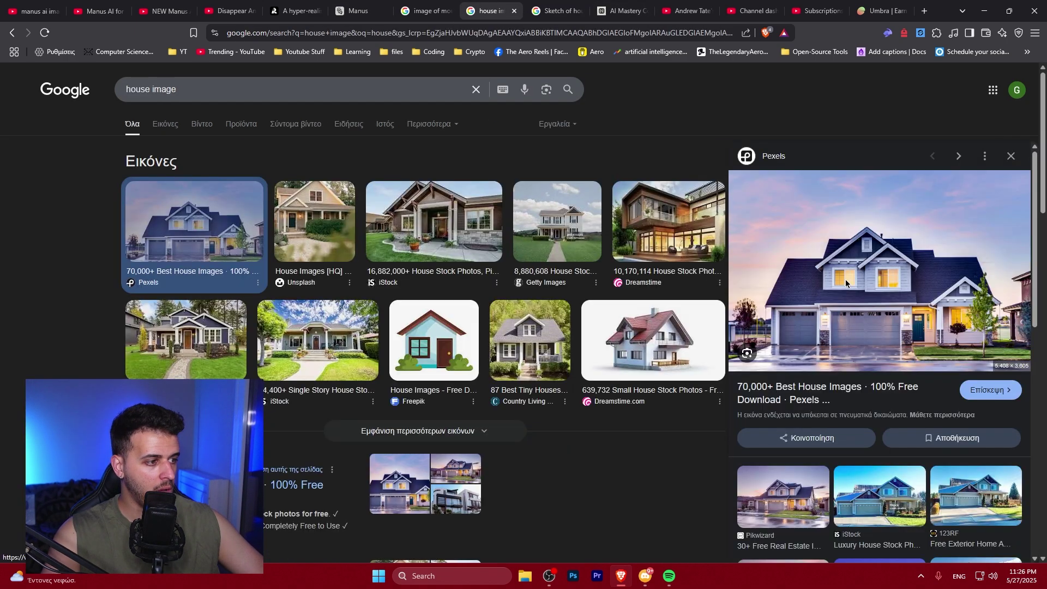
{"action": "right_click", "coordinate": [846, 254]}
{"action": "left_click", "coordinate": [895, 466]}
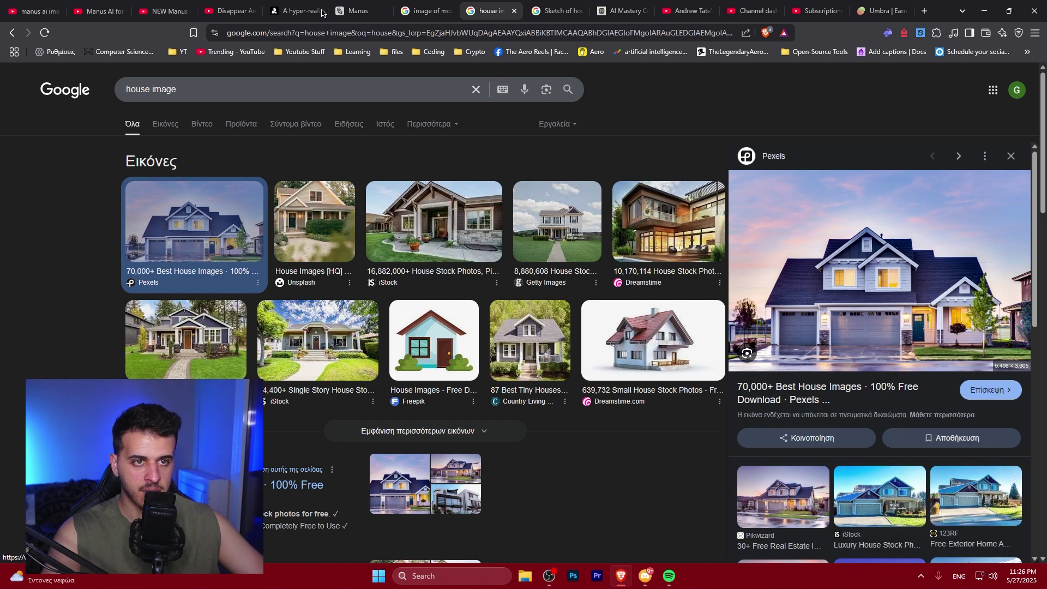
{"action": "left_click", "coordinate": [359, 8]}
{"action": "key", "text": "ctrl+v"}
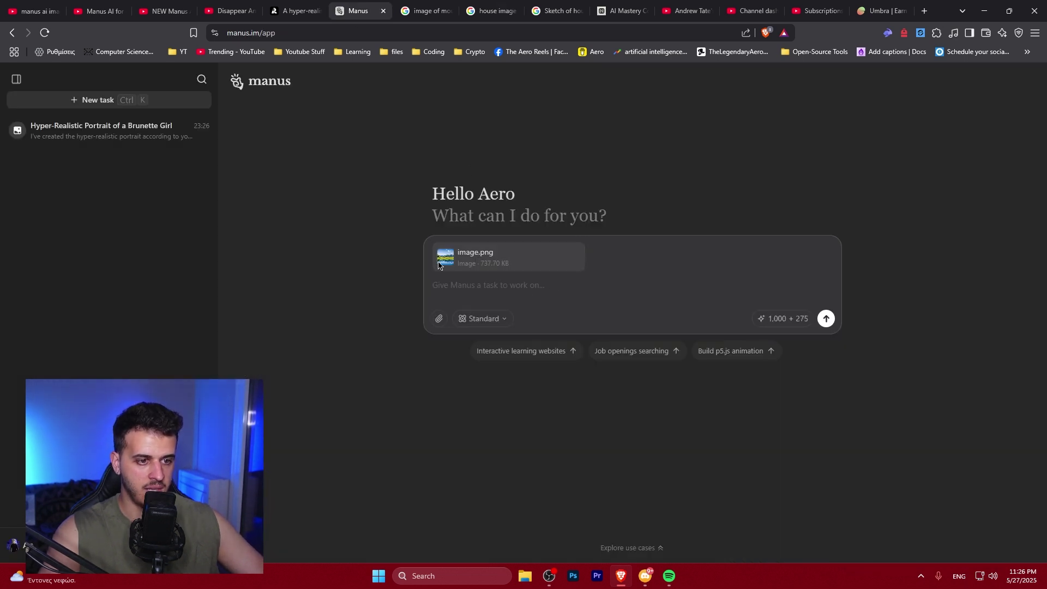
- Submit the request to realistically place the house into the valley image, then preview the house attachment
{"action": "type", "text": "Place"}
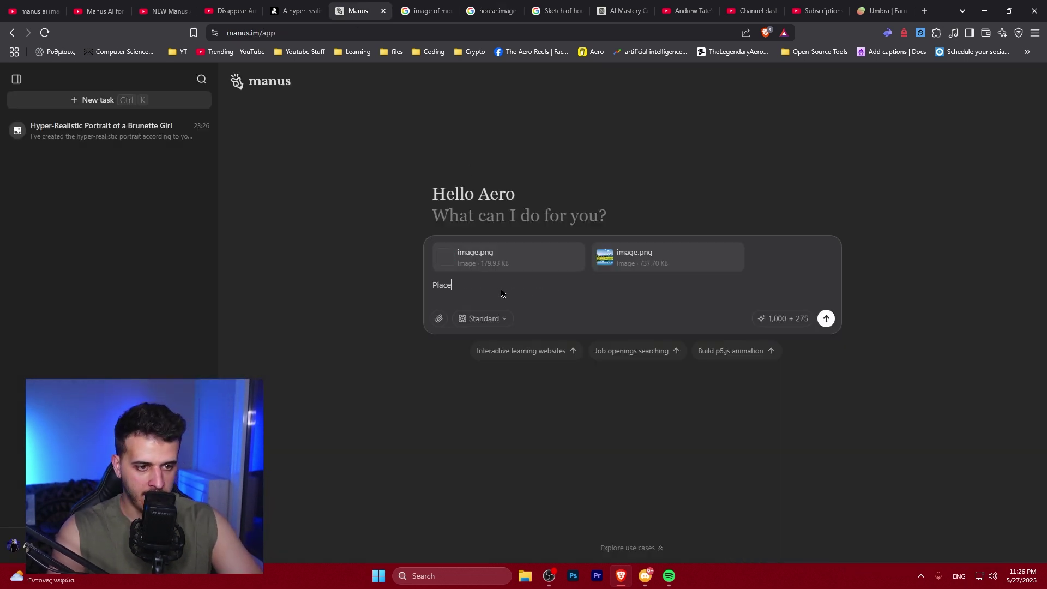
{"action": "type", "text": " the image of the"}
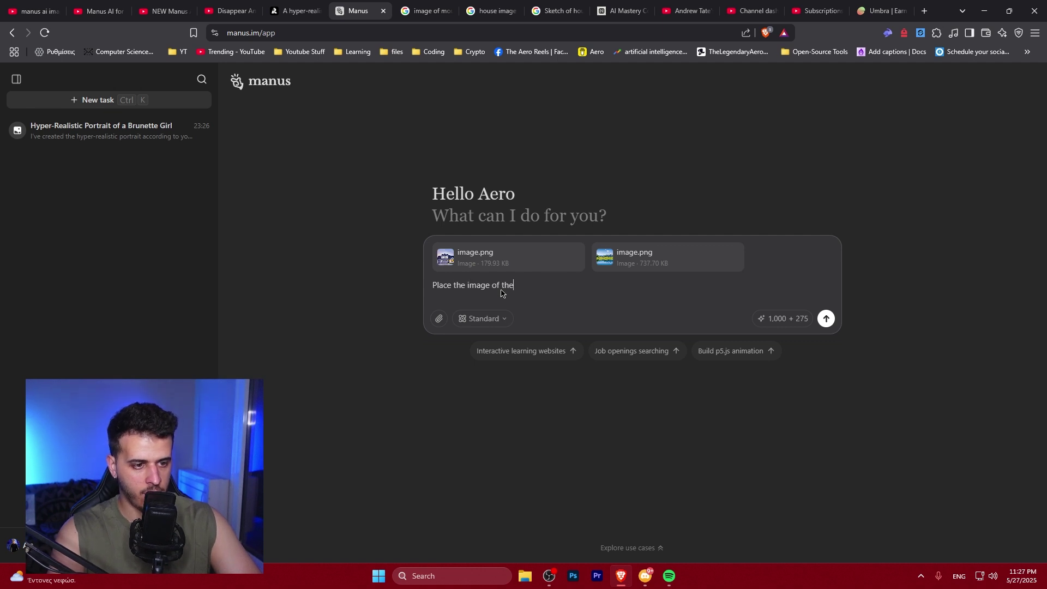
{"action": "type", "text": " house in the im"}
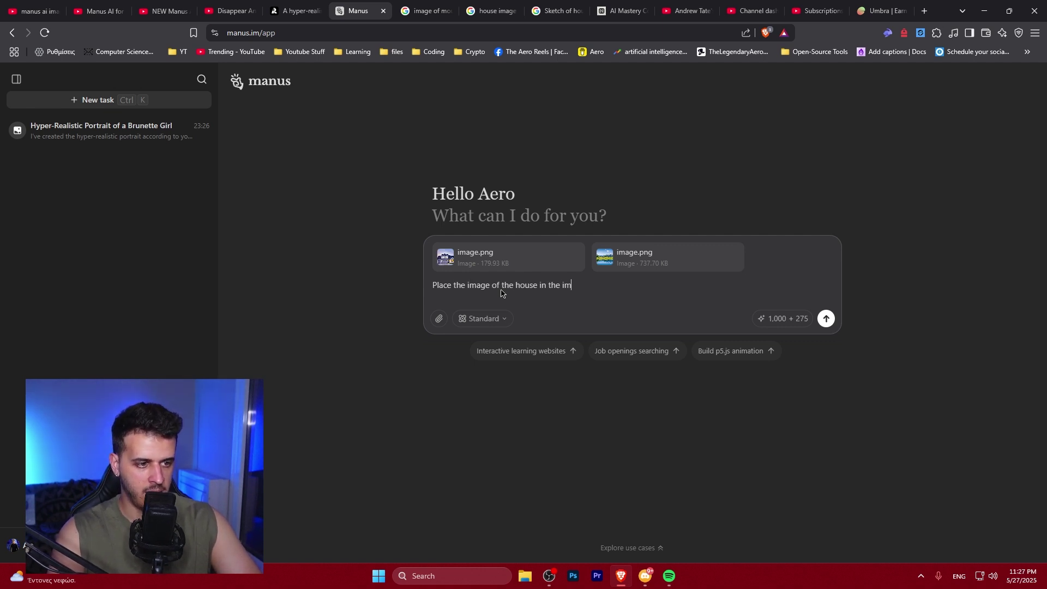
{"action": "type", "text": "age of the valey. Make sure to make t"}
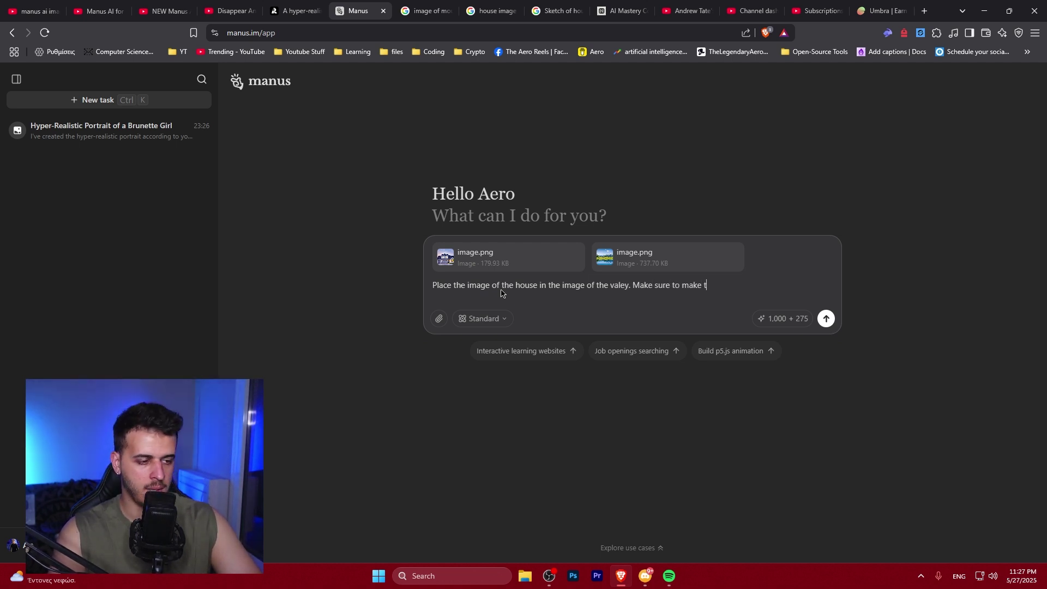
{"action": "type", "text": "he merge look"}
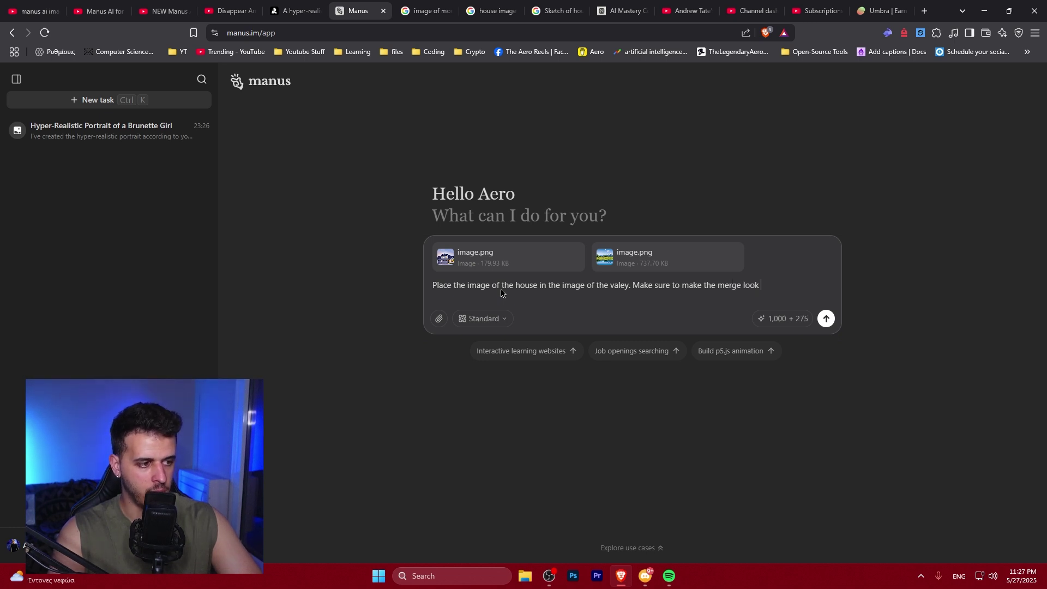
{"action": "type", "text": " realistic."}
{"action": "key", "text": "Return"}
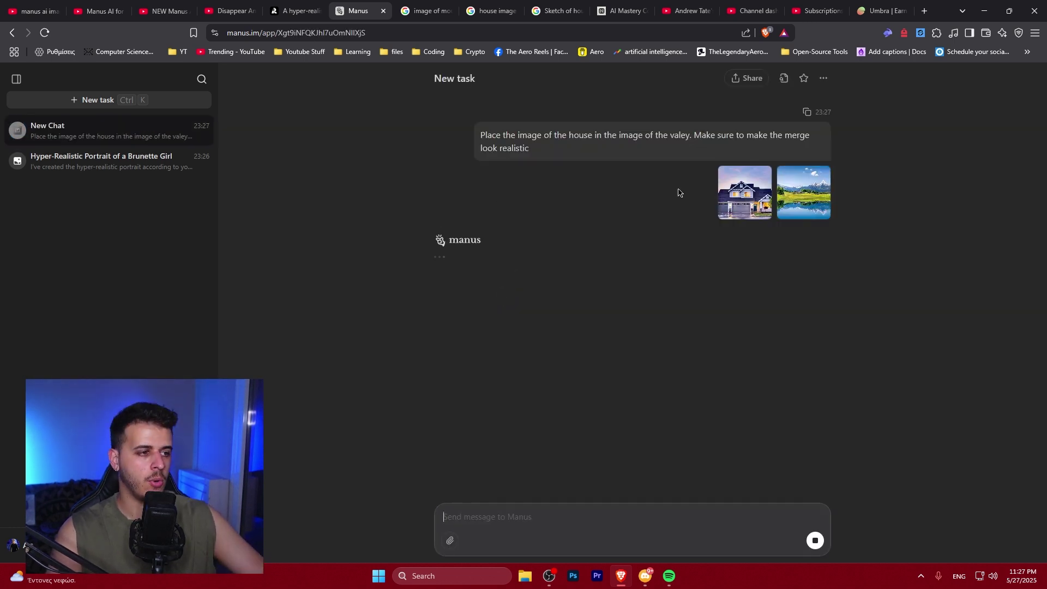
{"action": "left_click", "coordinate": [746, 193]}
- Close the house preview and check the attached valley image
{"action": "key", "text": "Escape"}
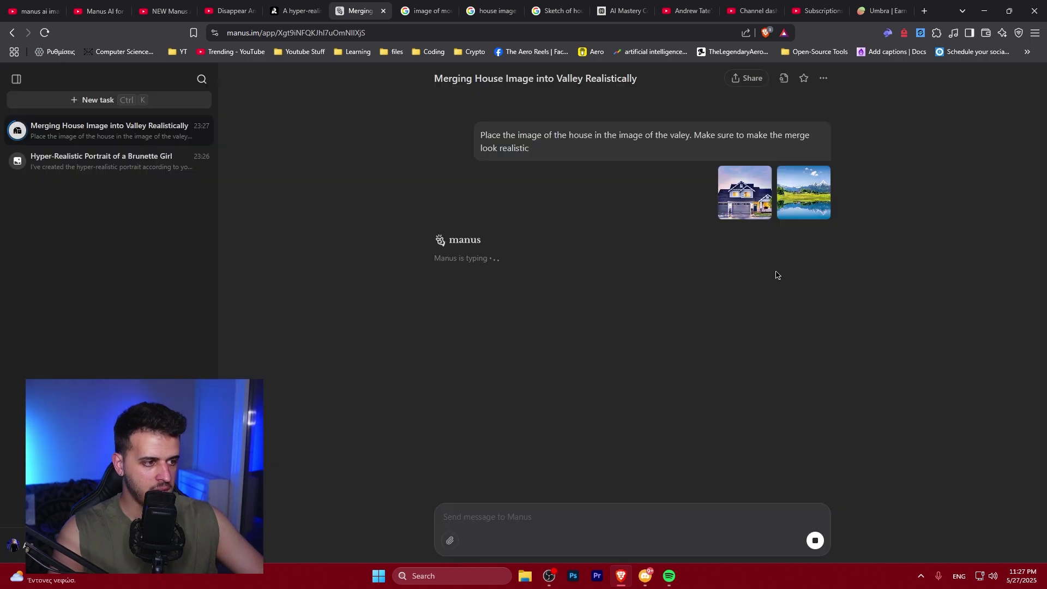
{"action": "left_click", "coordinate": [780, 205]}
{"action": "key", "text": "Escape"}
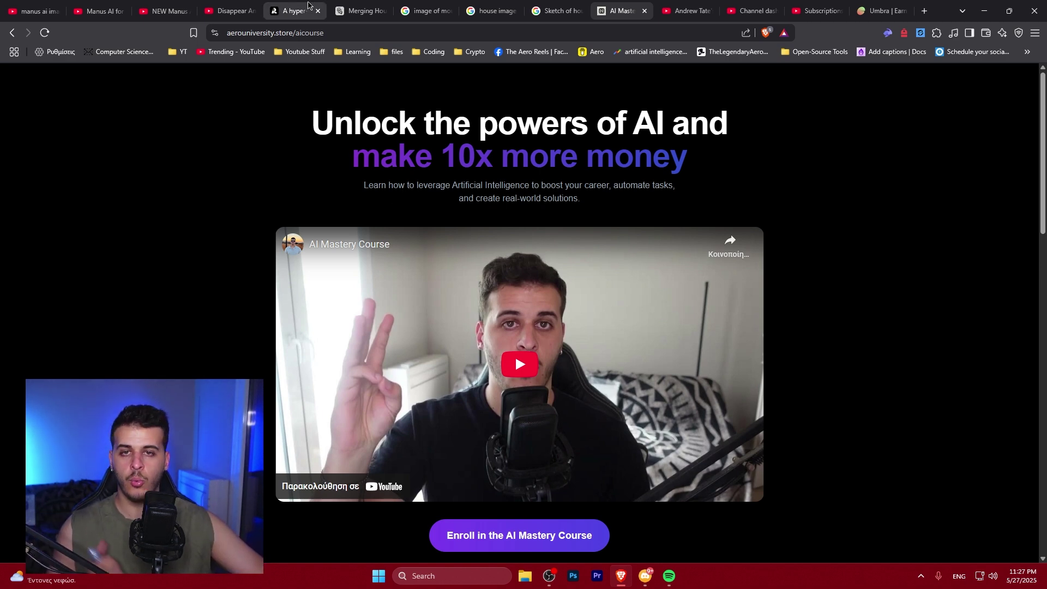
- Glance at the Recraft portrait project, then return to the house-valley Manus task
{"action": "left_click", "coordinate": [293, 11]}
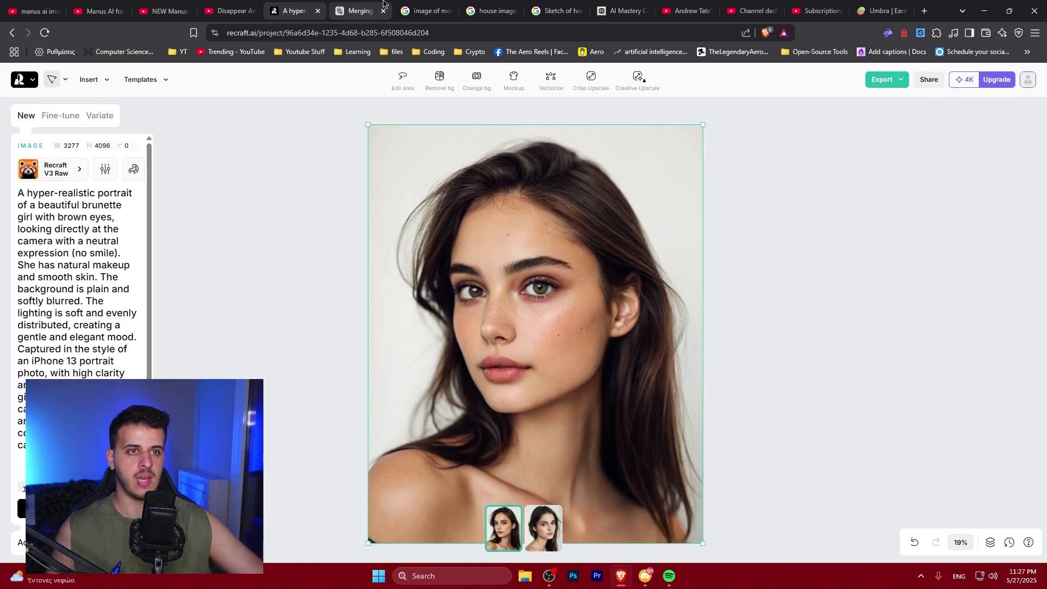
{"action": "left_click", "coordinate": [359, 11]}
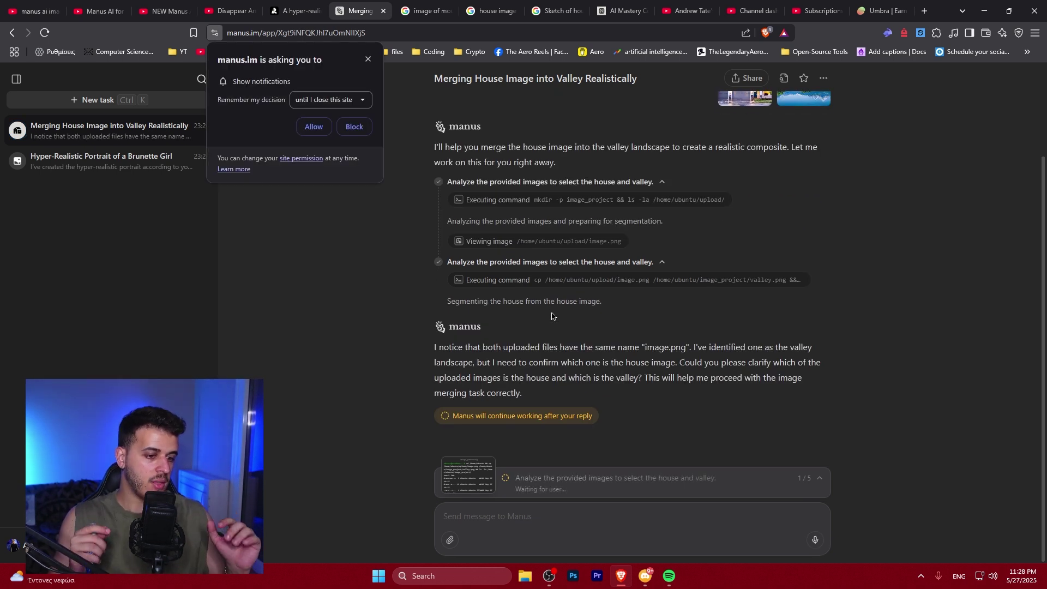
- Dismiss the notification request and read Manus's question asking which image.png is the house
{"action": "left_click", "coordinate": [369, 59]}
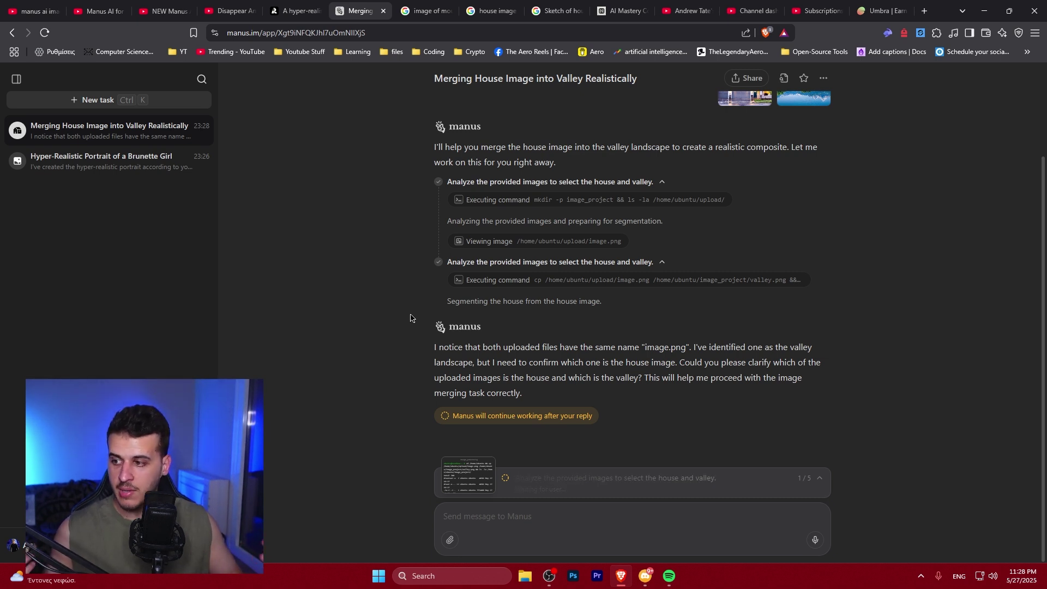
{"action": "left_click_drag", "start_coordinate": [439, 347], "coordinate": [593, 376]}
{"action": "left_click", "coordinate": [593, 376]}
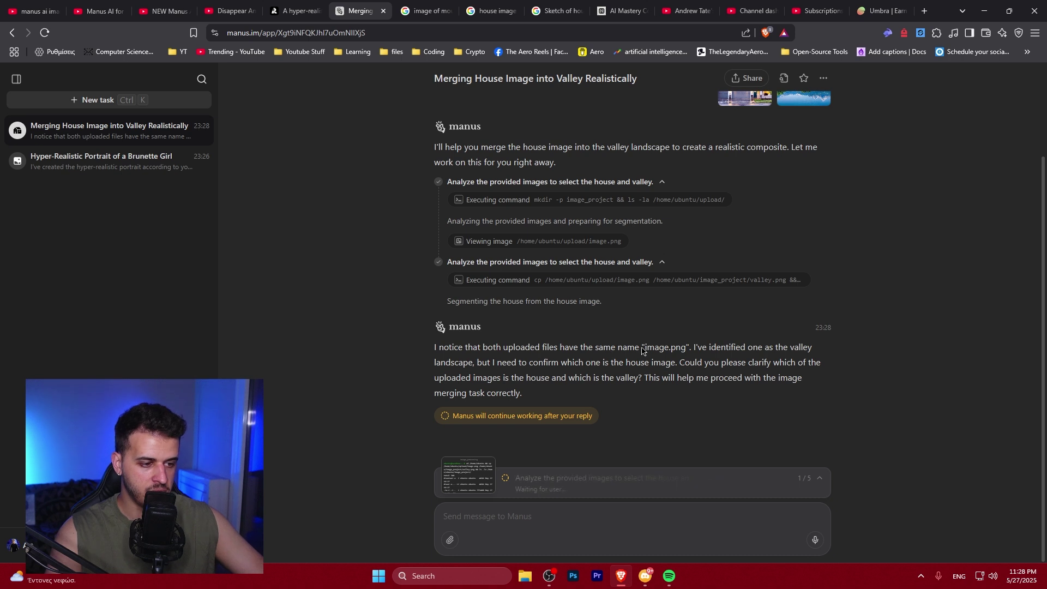
{"action": "left_click_drag", "start_coordinate": [643, 350], "coordinate": [694, 353]}
{"action": "left_click_drag", "start_coordinate": [476, 362], "coordinate": [444, 347]}
{"action": "left_click", "coordinate": [539, 367]}
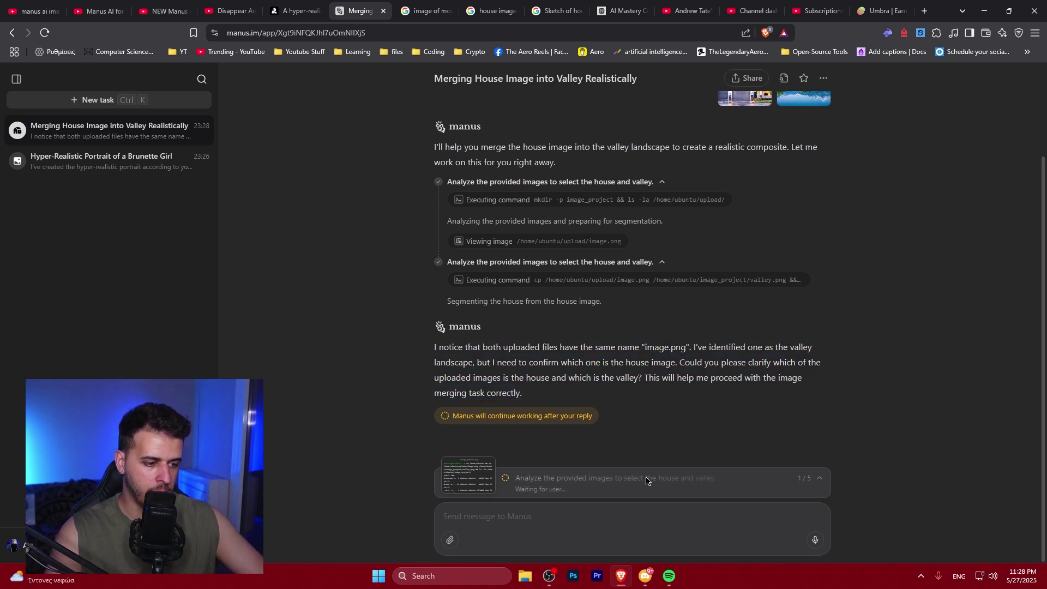
{"action": "left_click", "coordinate": [472, 476]}
{"action": "left_click", "coordinate": [469, 329]}
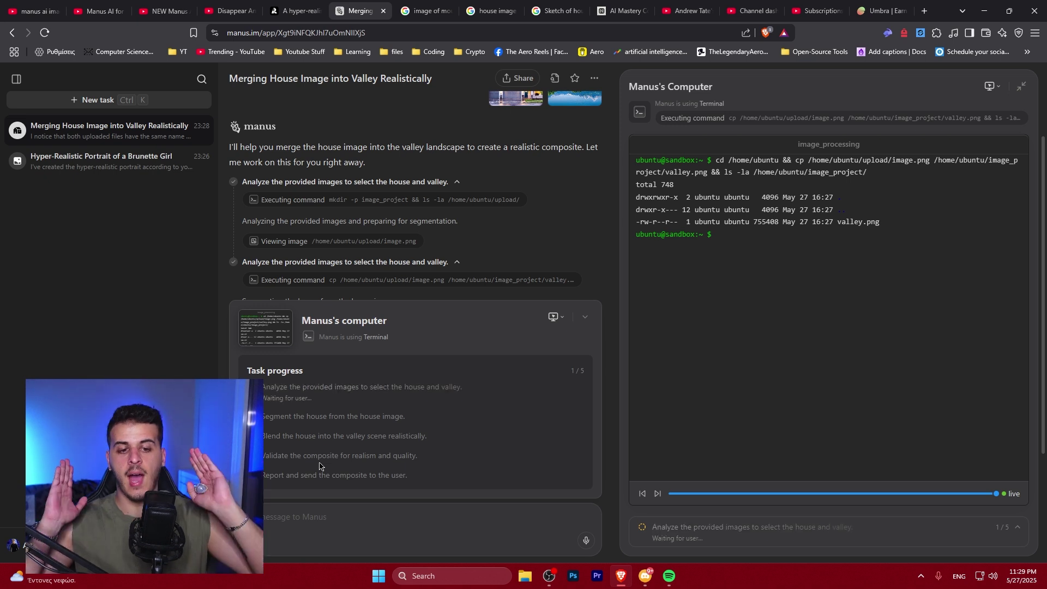
{"action": "scroll", "coordinate": [332, 354], "scroll_direction": "down", "scroll_amount": 3}
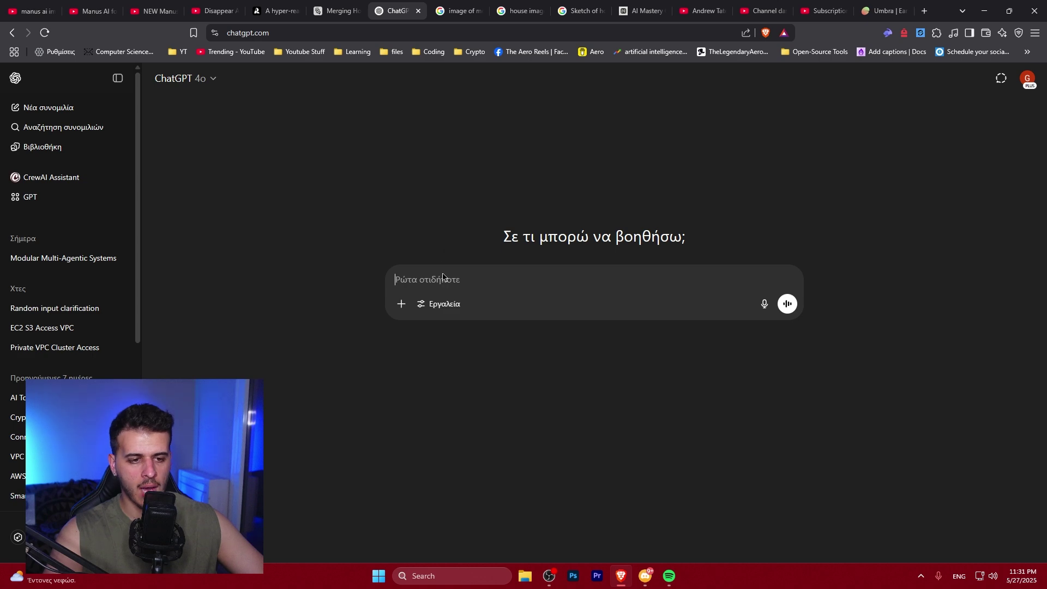
- Attach the valley image and the blue house image from Google Images to the ChatGPT prompt
{"action": "key", "text": "ctrl+v"}
{"action": "left_click", "coordinate": [458, 10]}
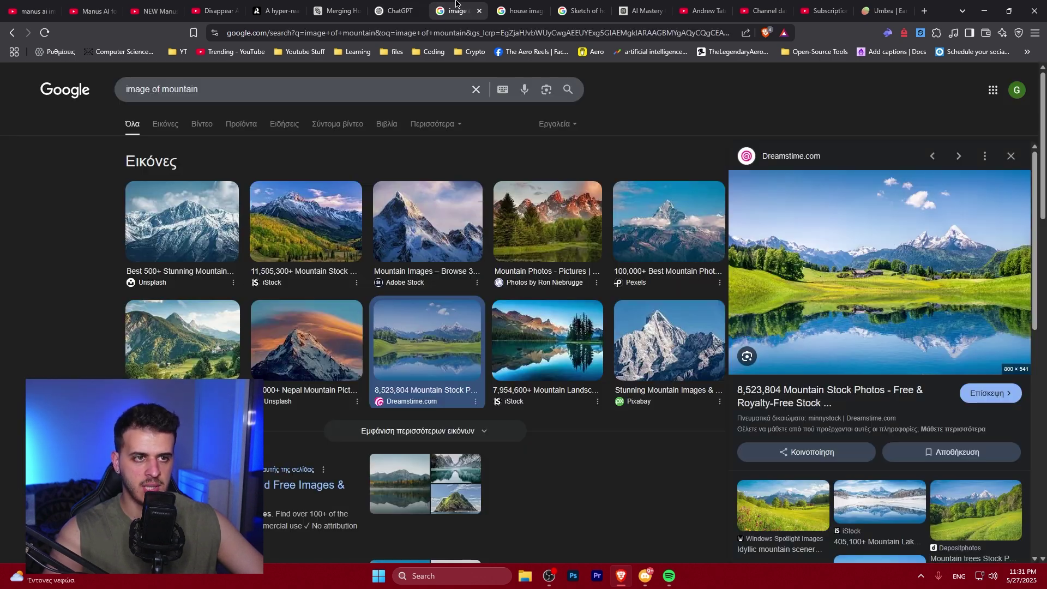
{"action": "left_click", "coordinate": [520, 11]}
{"action": "right_click", "coordinate": [804, 254]}
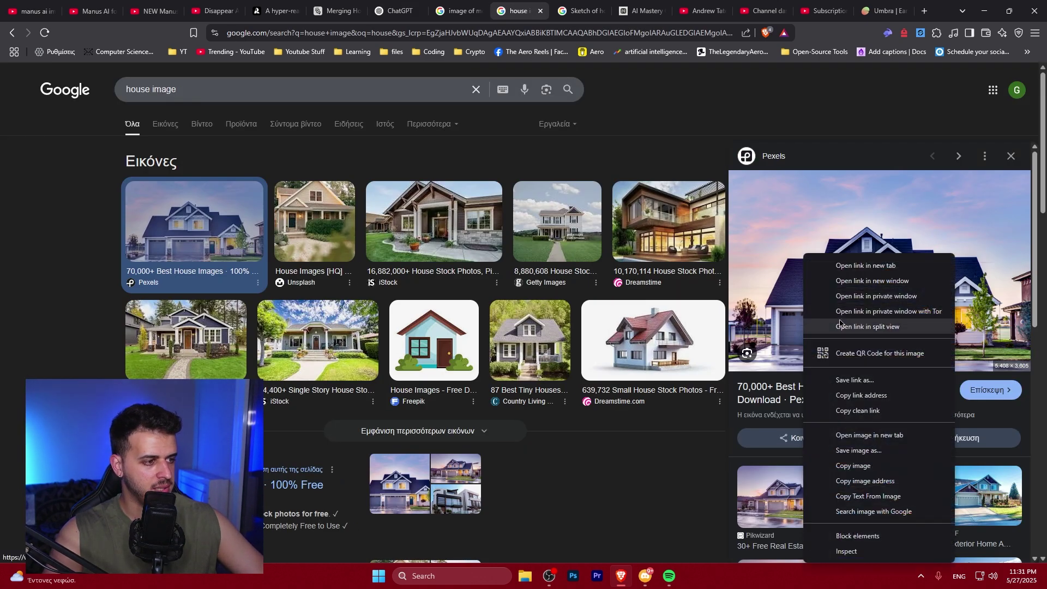
{"action": "left_click", "coordinate": [853, 465]}
{"action": "left_click", "coordinate": [391, 10]}
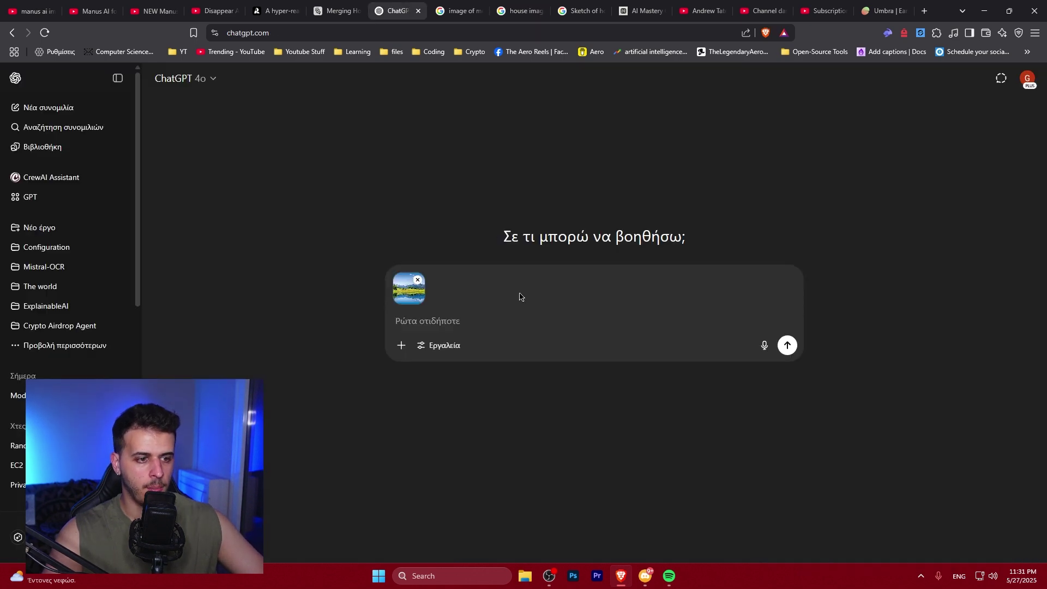
{"action": "key", "text": "ctrl+v"}
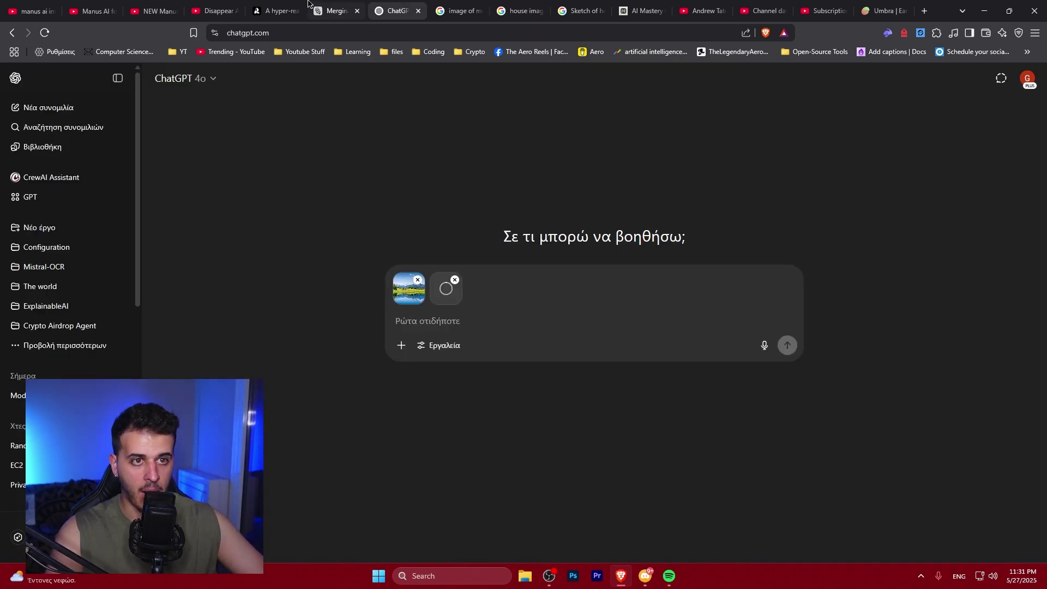
- Copy Manus's original house-into-valley merge prompt text into the ChatGPT message
{"action": "left_click", "coordinate": [339, 11]}
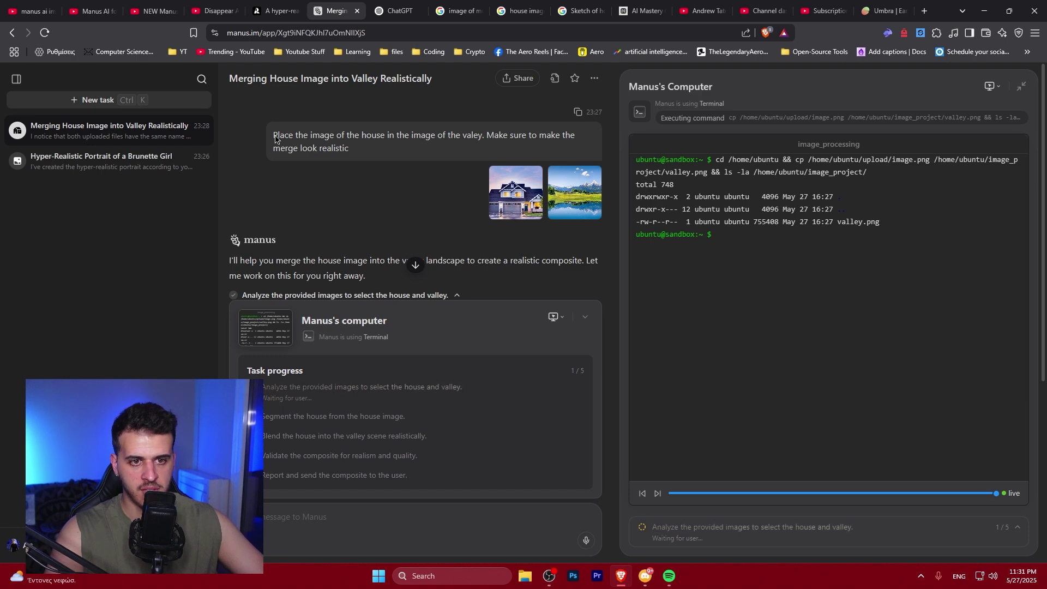
{"action": "left_click_drag", "start_coordinate": [273, 135], "coordinate": [348, 148]}
{"action": "key", "text": "ctrl+Tab"}
{"action": "key", "text": "ctrl+v"}
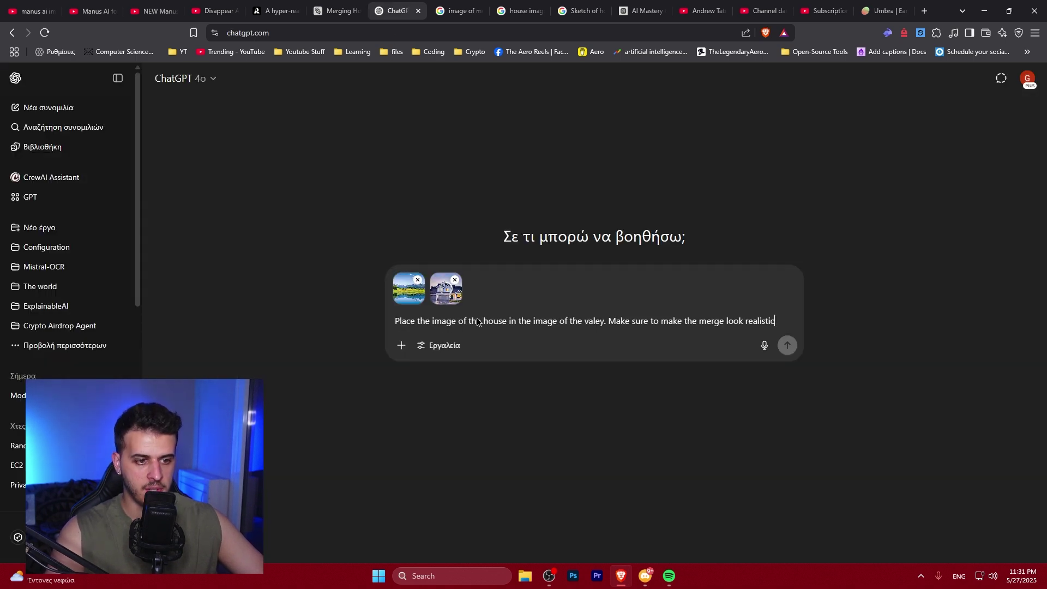
- Select and deselect the portrait on the Recraft canvas before returning to Manus
{"action": "left_click", "coordinate": [276, 10]}
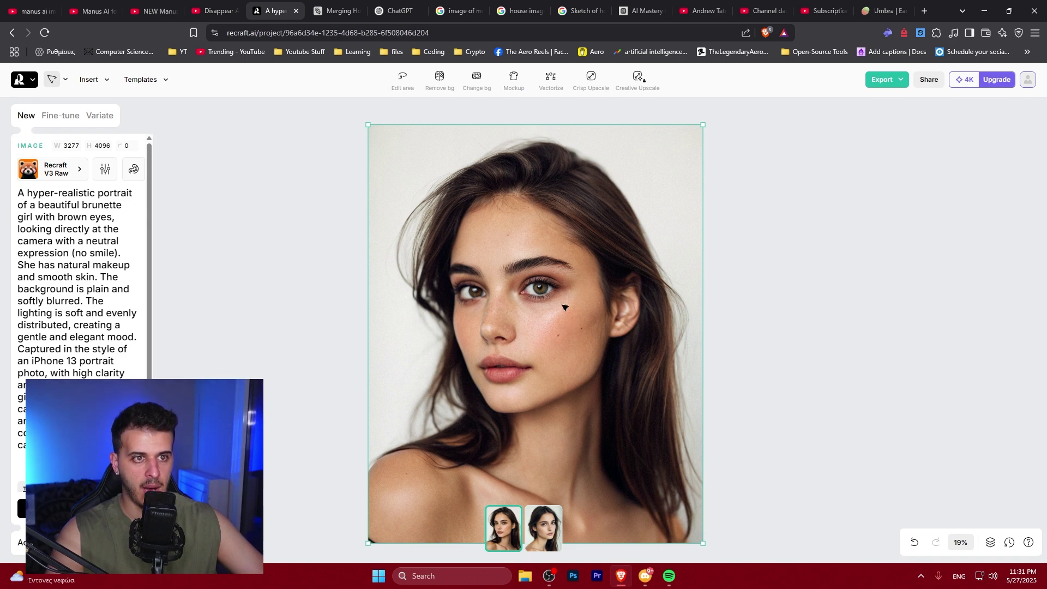
{"action": "left_click", "coordinate": [303, 194]}
{"action": "left_click", "coordinate": [548, 276]}
{"action": "left_click", "coordinate": [341, 296]}
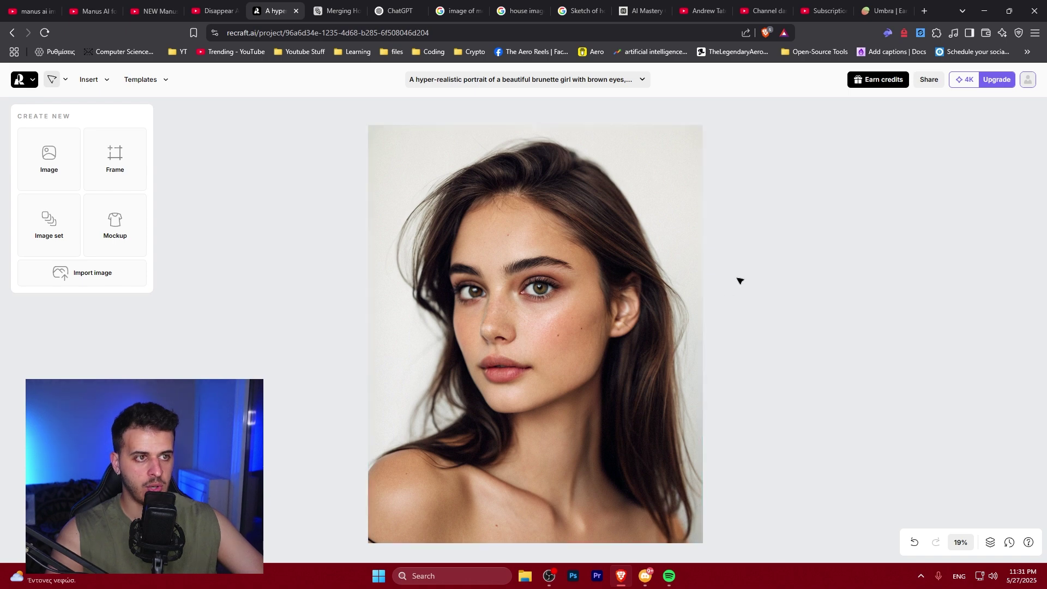
{"action": "left_click", "coordinate": [336, 11]}
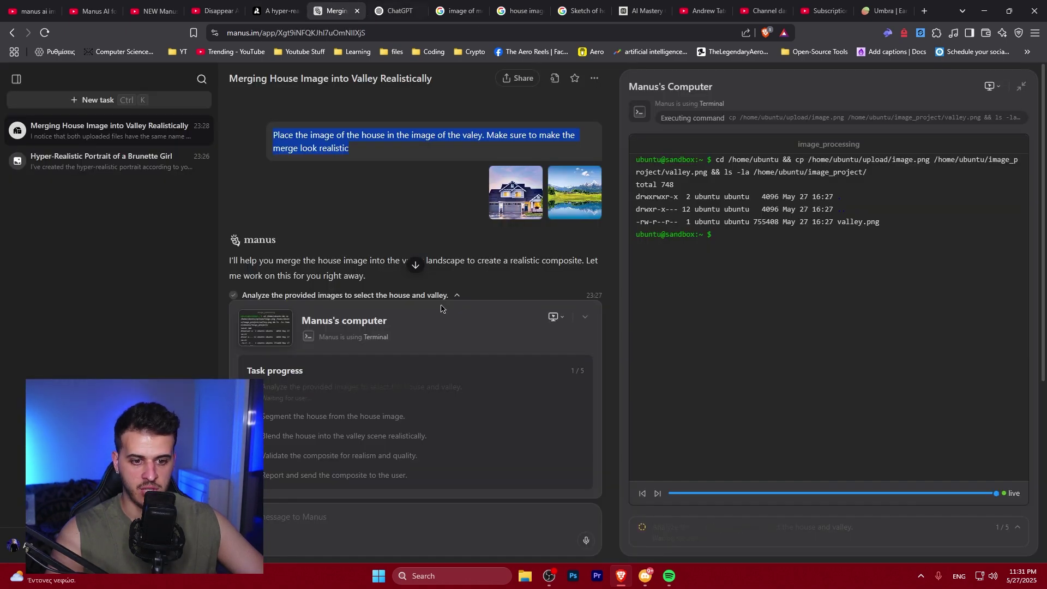
- Reply to Manus: 'the first image is the house, the second is the valley'
{"action": "scroll", "coordinate": [441, 308], "scroll_direction": "down", "scroll_amount": 3}
{"action": "left_click_drag", "start_coordinate": [252, 195], "coordinate": [432, 226]}
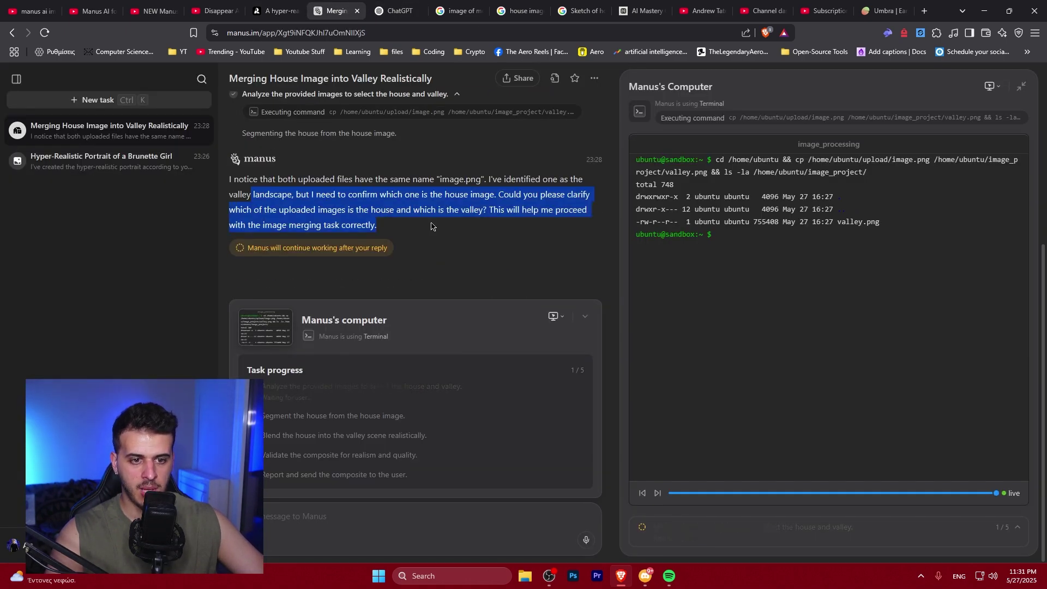
{"action": "left_click", "coordinate": [431, 226]}
{"action": "left_click", "coordinate": [342, 515]}
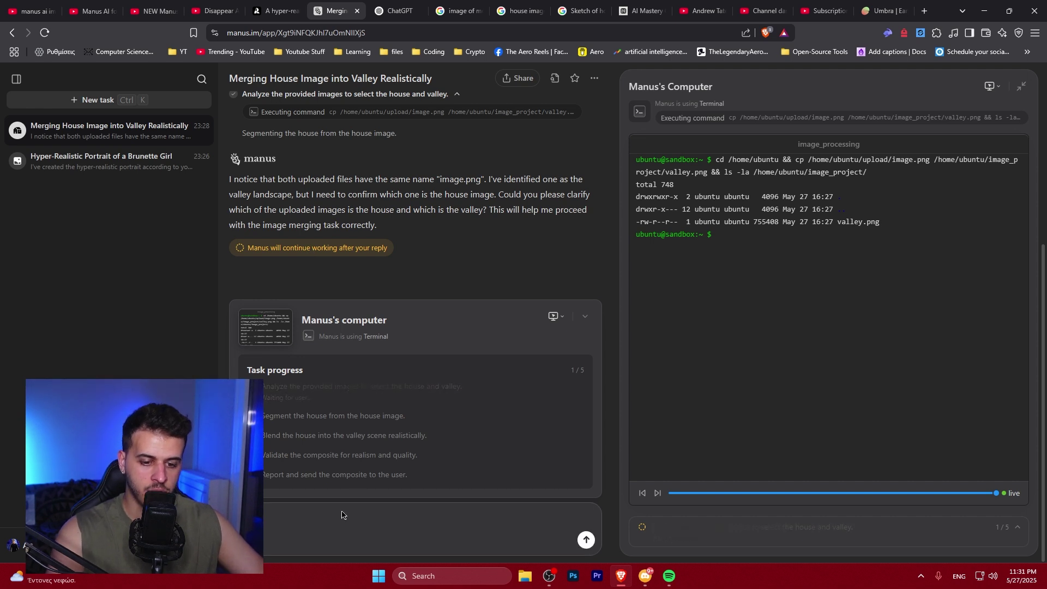
{"action": "type", "text": "the first image is the house, the second is the valley"}
{"action": "key", "text": "Return"}
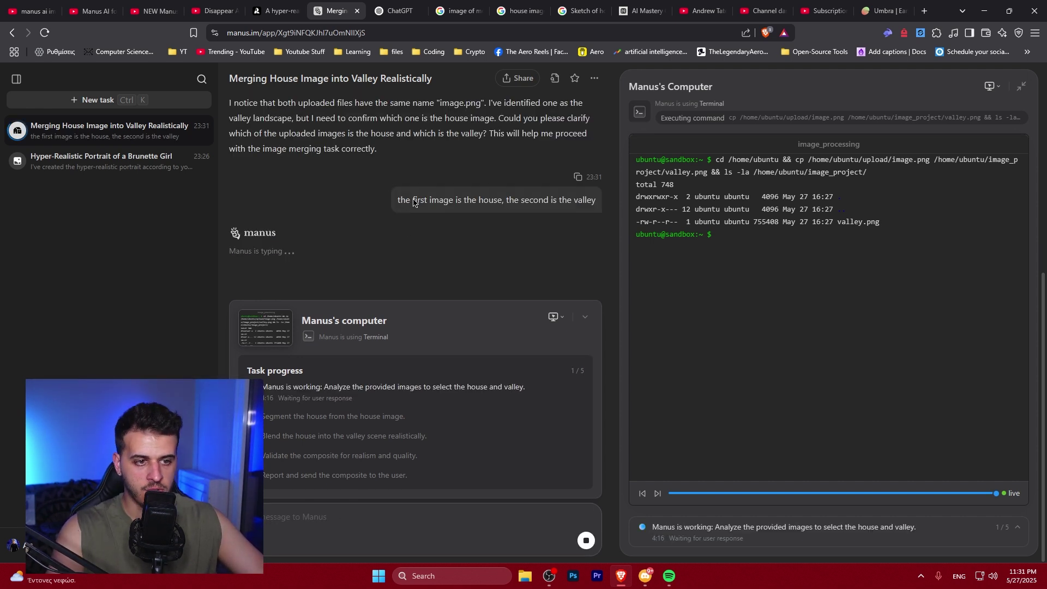
{"action": "scroll", "coordinate": [519, 203], "scroll_direction": "up", "scroll_amount": 2}
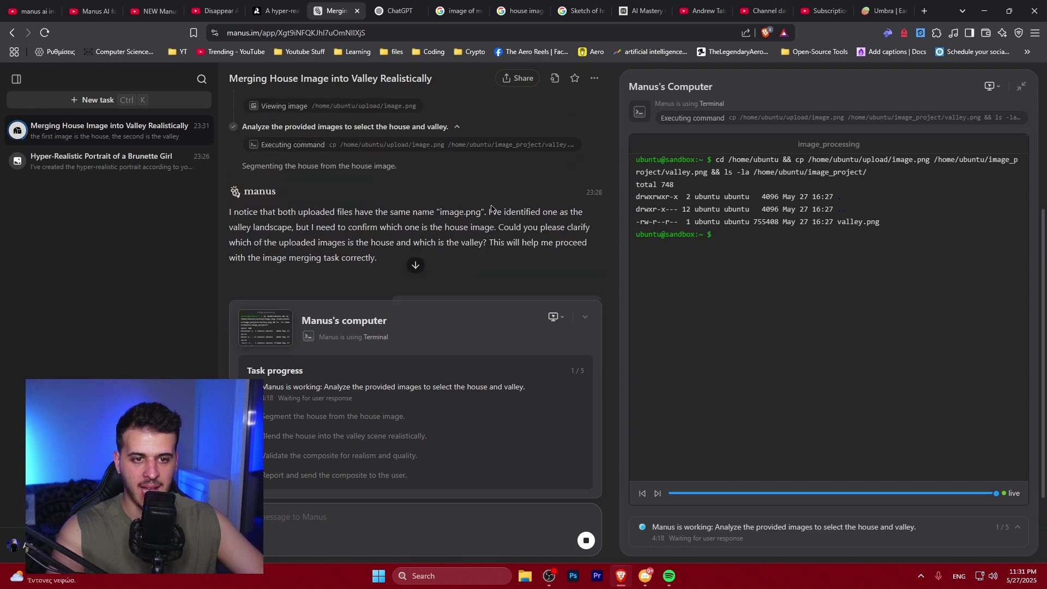
{"action": "scroll", "coordinate": [442, 212], "scroll_direction": "down", "scroll_amount": 3}
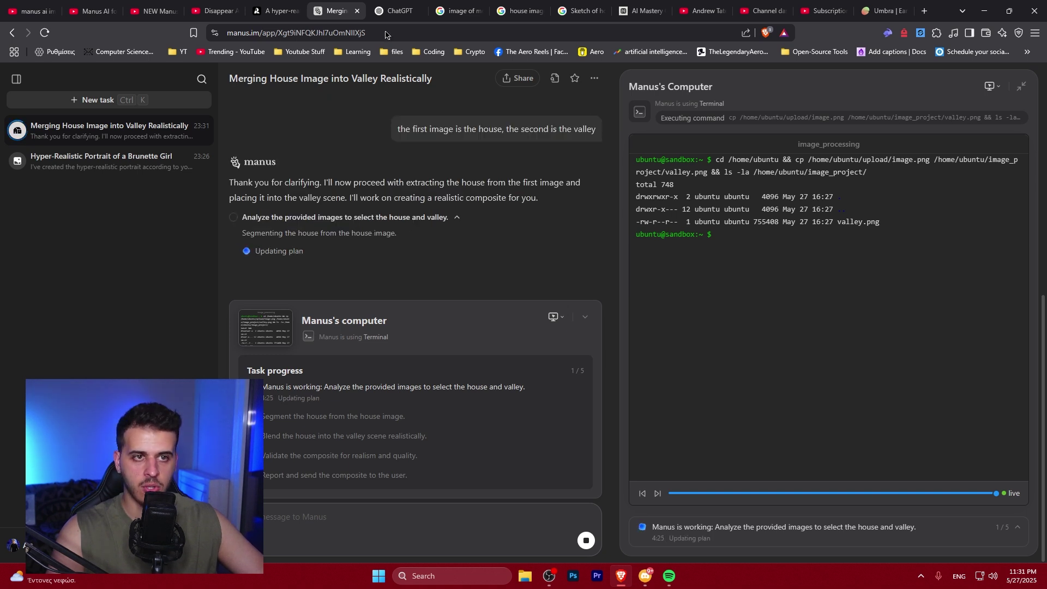
{"action": "left_click", "coordinate": [396, 10]}
- Submit the two-image house-into-valley merge request in ChatGPT and leave it generating
{"action": "triple_click", "coordinate": [419, 321]}
{"action": "left_click", "coordinate": [638, 327]}
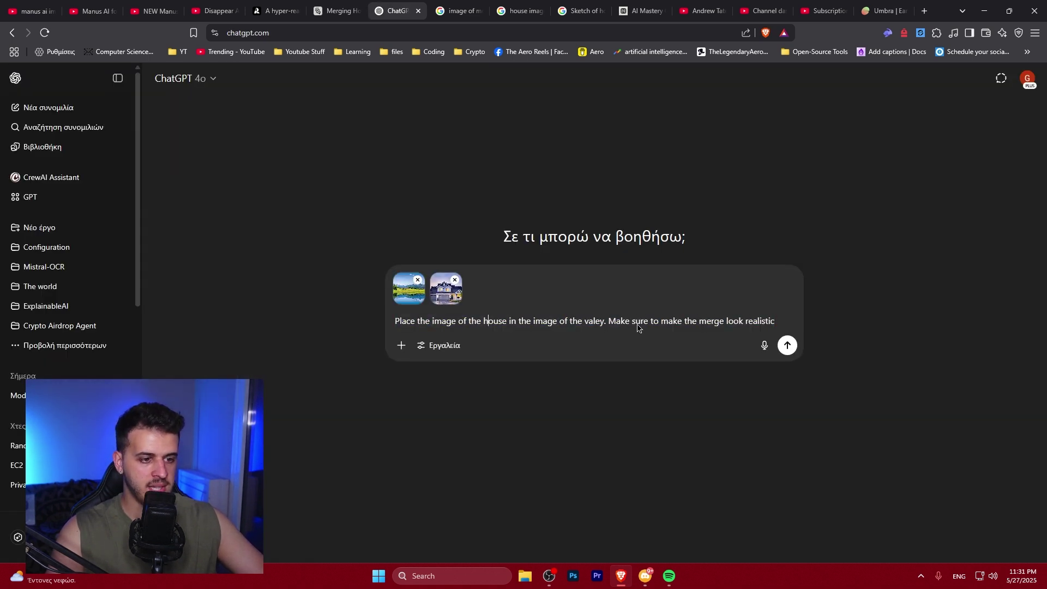
{"action": "left_click", "coordinate": [787, 345]}
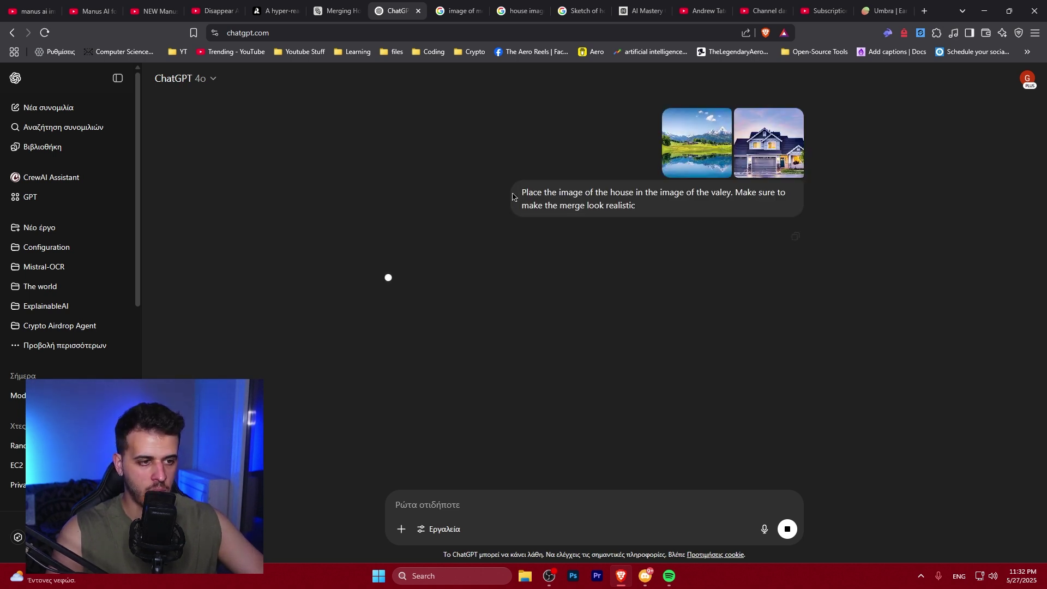
{"action": "left_click_drag", "start_coordinate": [515, 195], "coordinate": [662, 212]}
{"action": "left_click", "coordinate": [662, 211]}
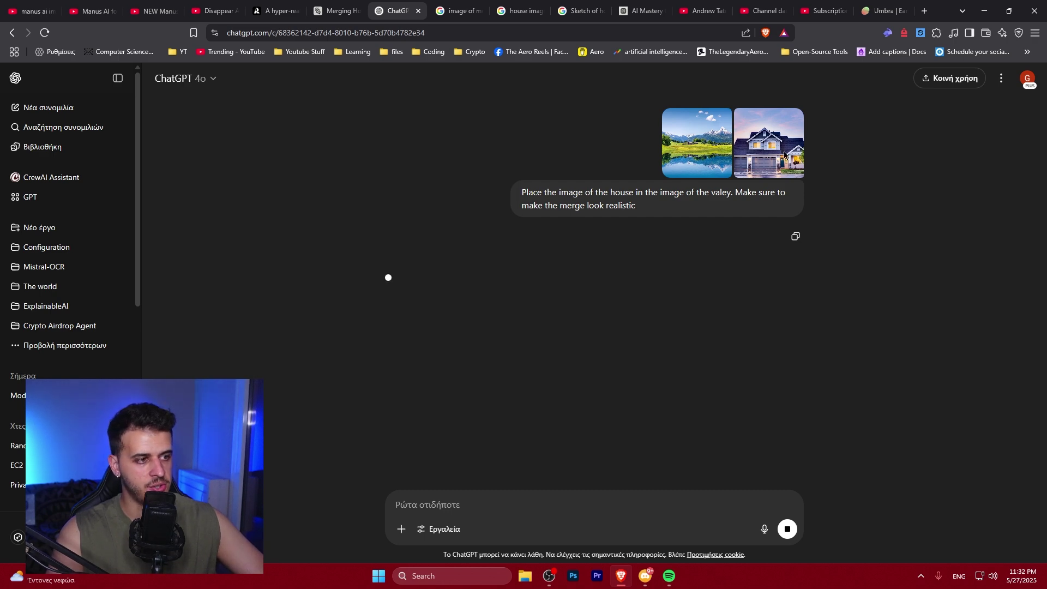
{"action": "left_click", "coordinate": [338, 11]}
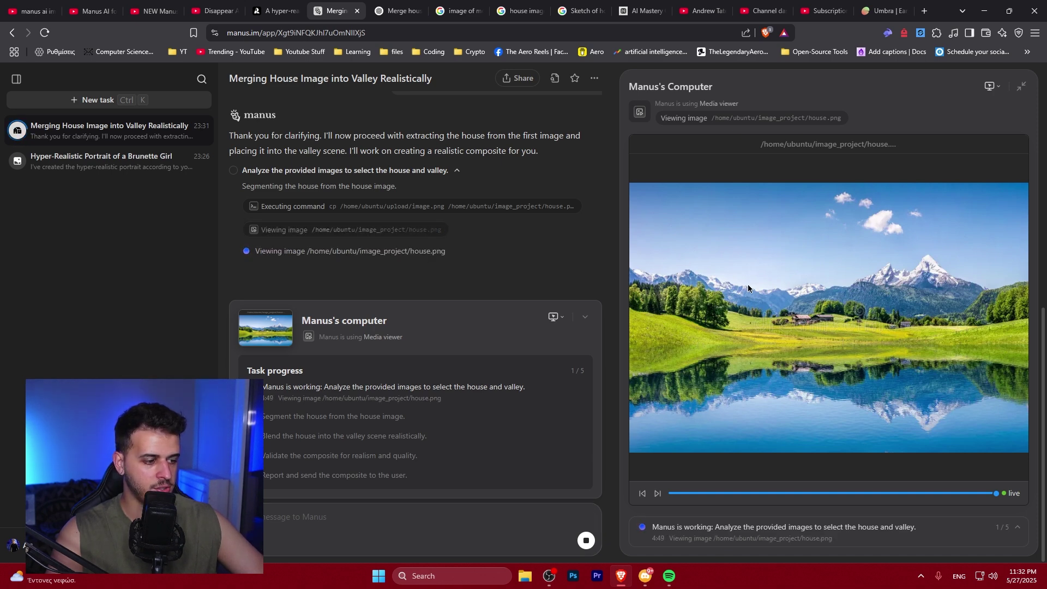
- Read Manus's note that only the valley image reached its upload folder
{"action": "scroll", "coordinate": [446, 243], "scroll_direction": "up", "scroll_amount": 10}
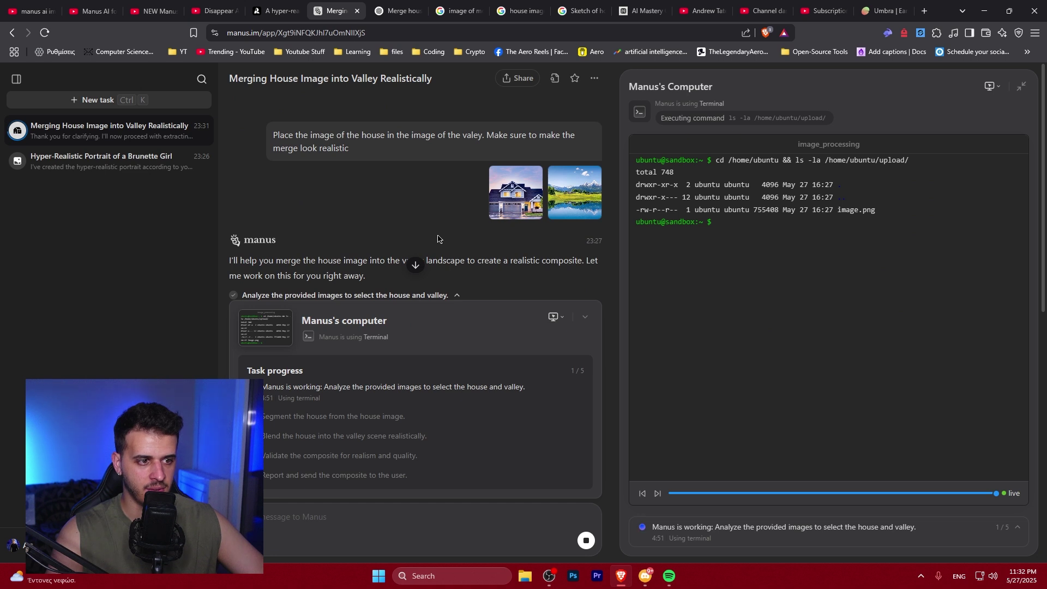
{"action": "scroll", "coordinate": [439, 238], "scroll_direction": "down", "scroll_amount": 10}
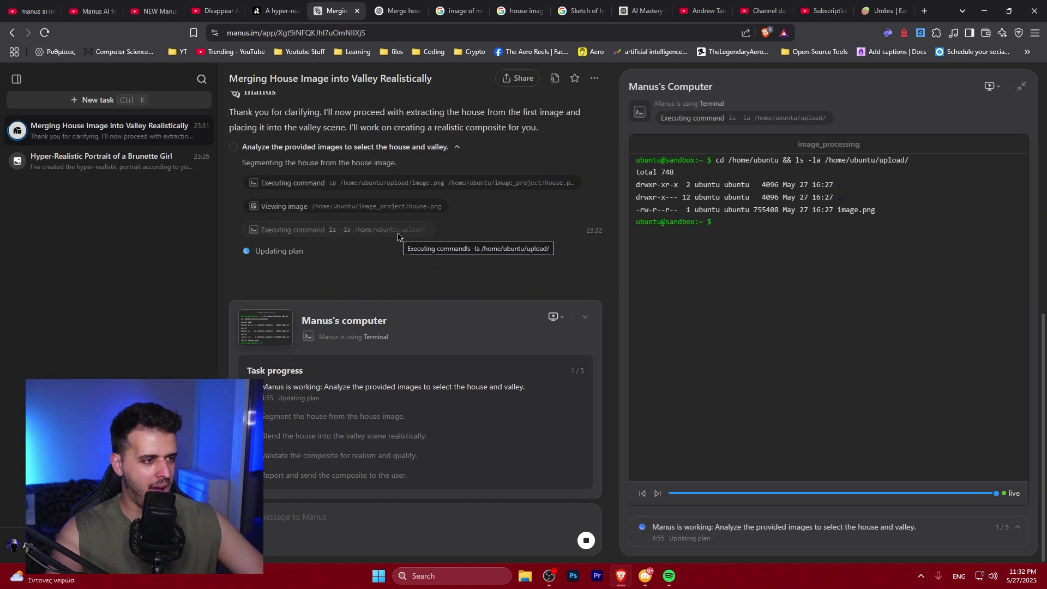
{"action": "scroll", "coordinate": [399, 234], "scroll_direction": "up", "scroll_amount": 1}
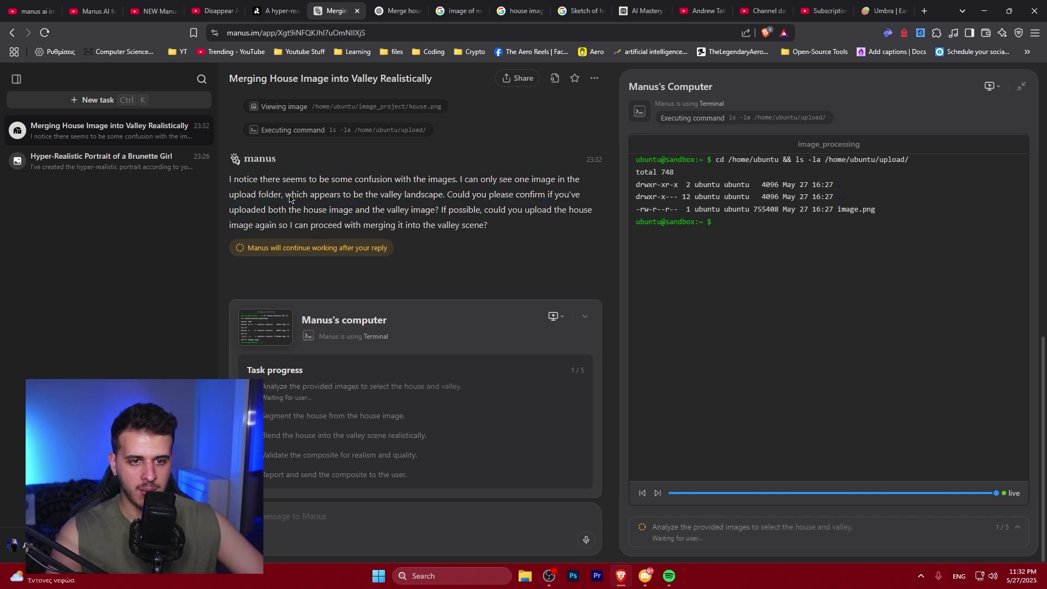
{"action": "left_click_drag", "start_coordinate": [289, 199], "coordinate": [519, 230]}
{"action": "left_click", "coordinate": [519, 230]}
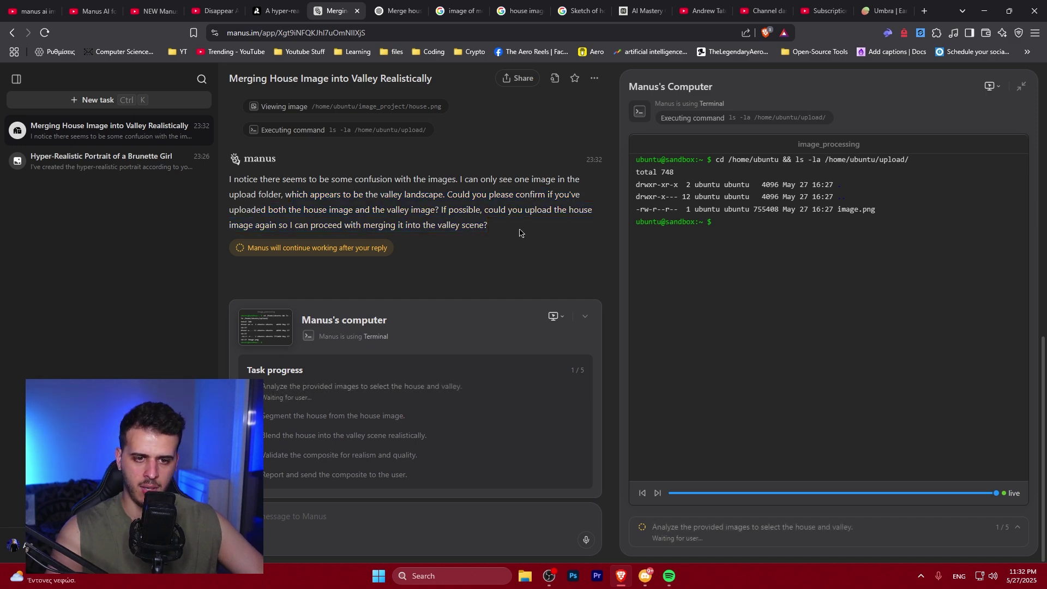
- Copy the house preview photo from the Google Images results
{"action": "left_click", "coordinate": [643, 11]}
{"action": "left_click", "coordinate": [517, 10]}
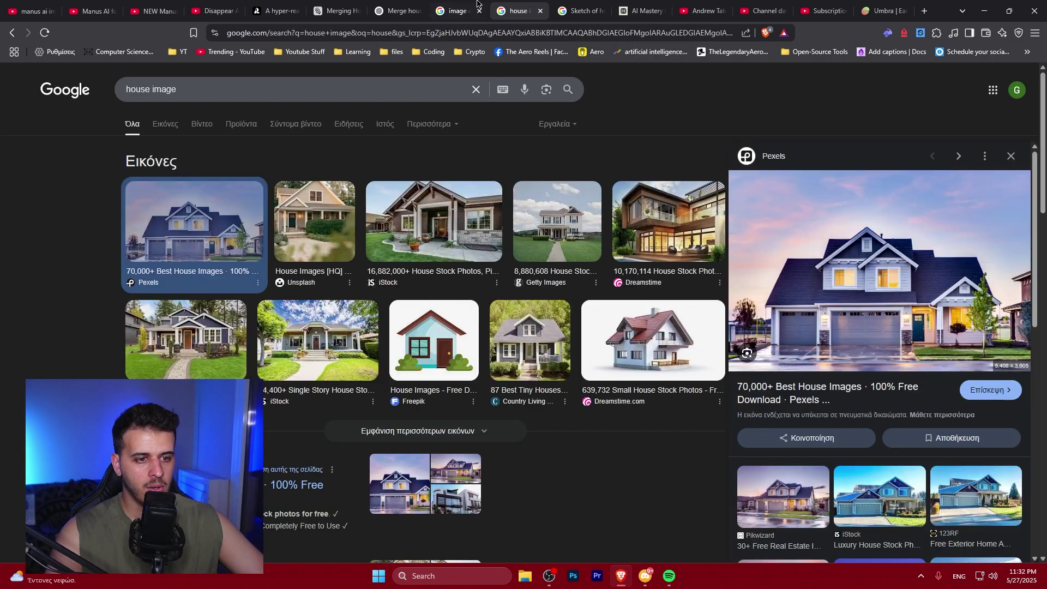
{"action": "left_click", "coordinate": [470, 9]}
{"action": "left_click", "coordinate": [518, 10]}
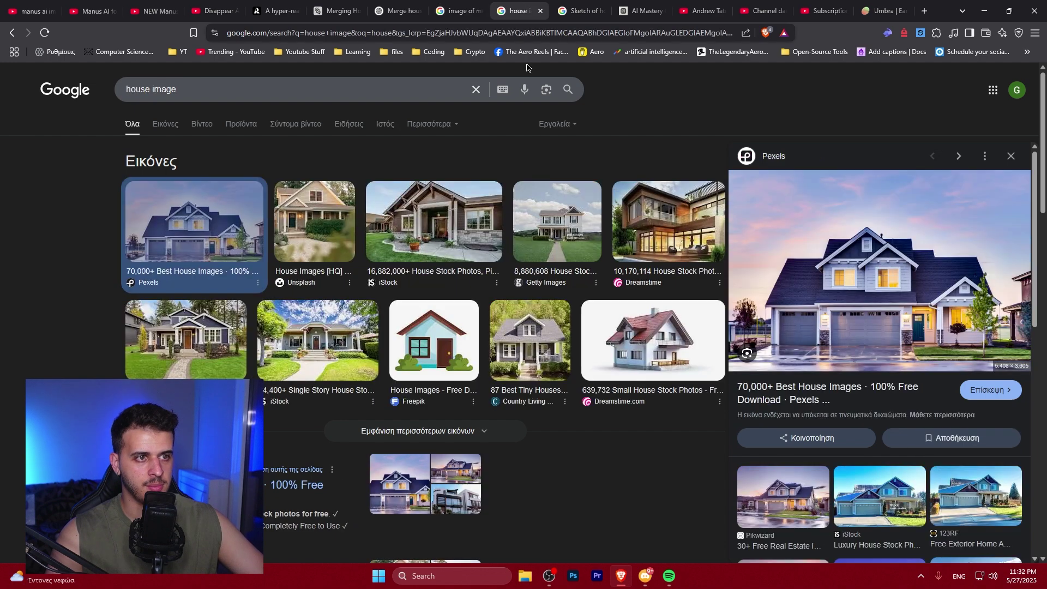
{"action": "right_click", "coordinate": [854, 256]}
{"action": "left_click", "coordinate": [926, 466]}
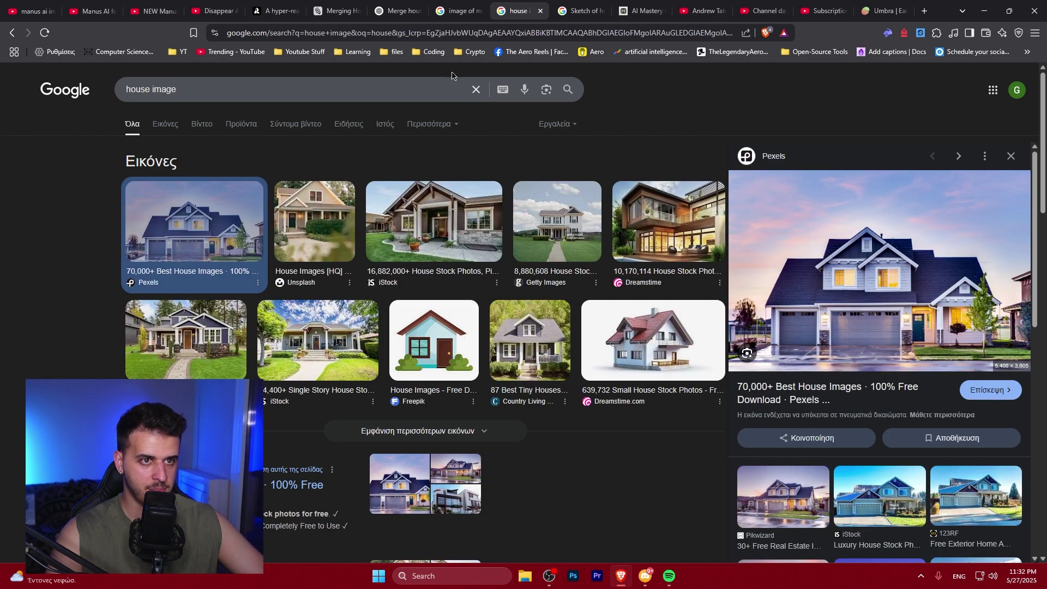
- Send the house photo to Manus with the note 'I attach the image of the house'
{"action": "left_click", "coordinate": [337, 6]}
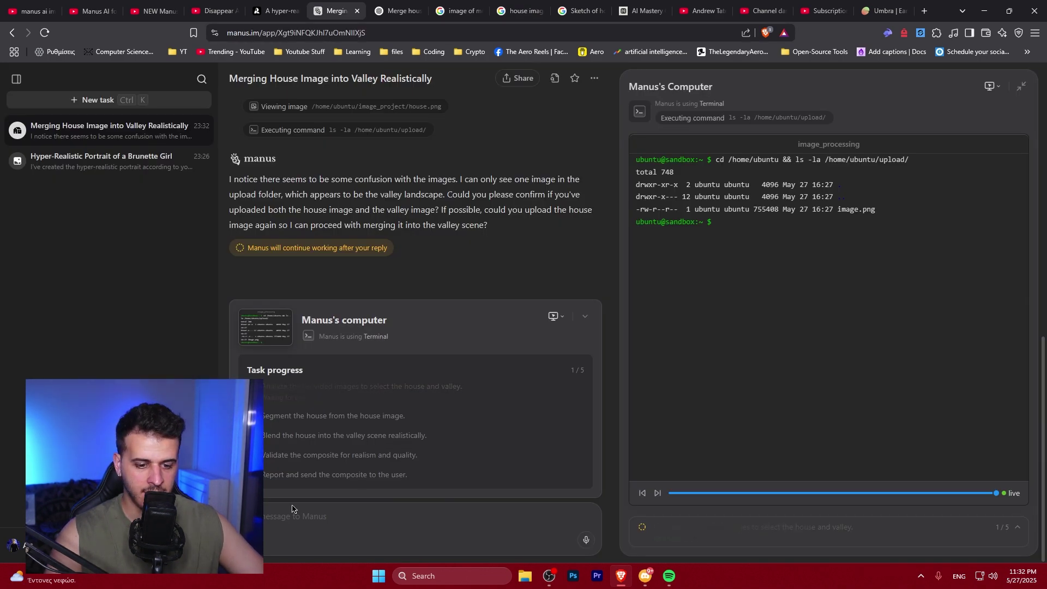
{"action": "key", "text": "ctrl+v"}
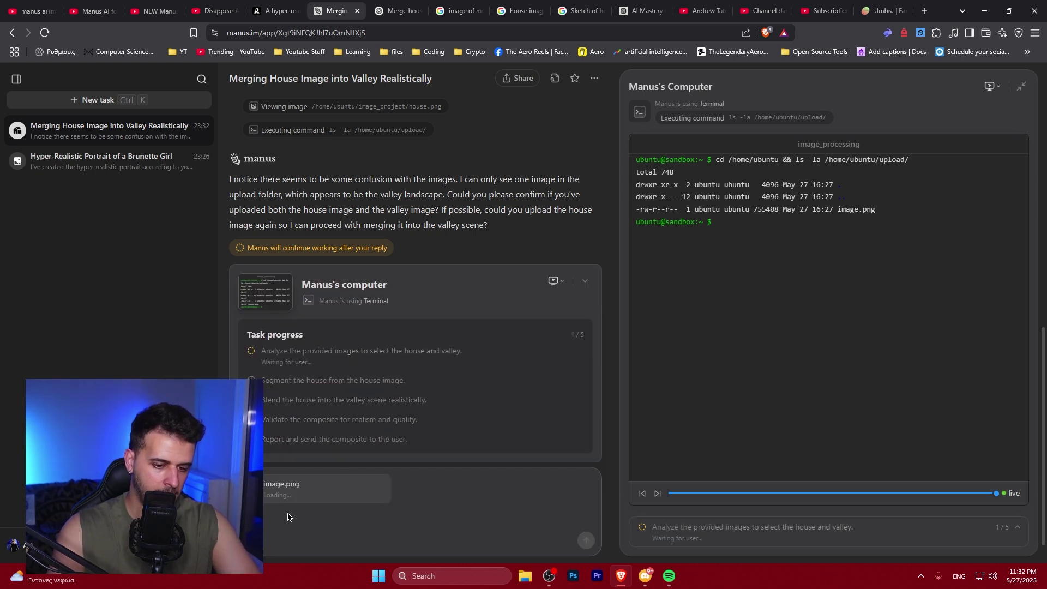
{"action": "type", "text": "n the imageo f"}
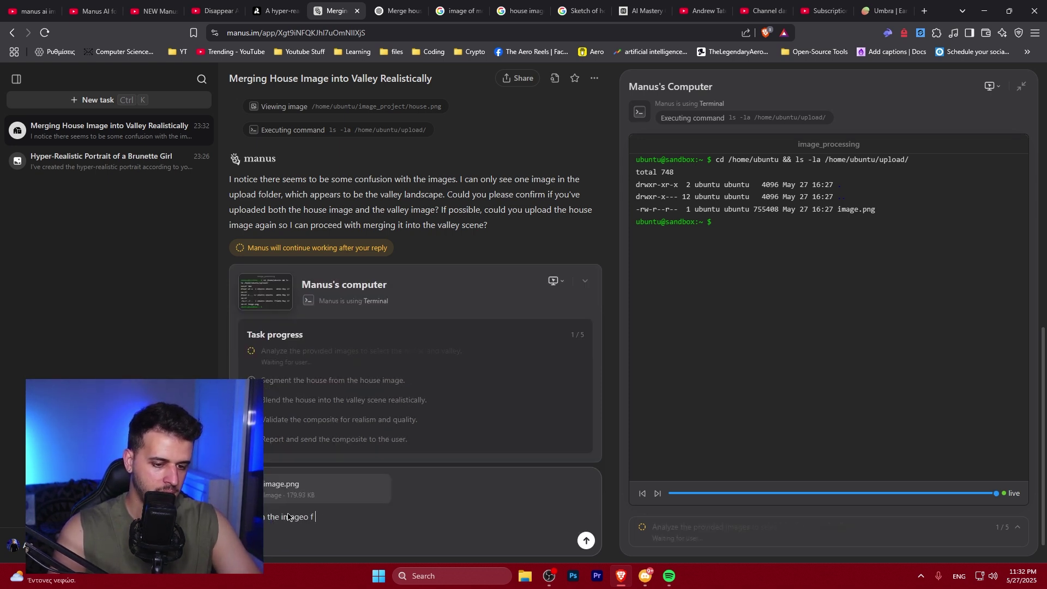
{"action": "key", "text": "BackSpace"}
{"action": "key", "text": "BackSpace"}
{"action": "key", "text": "BackSpace"}
{"action": "key", "text": "BackSpace"}
{"action": "type", "text": "f the house"}
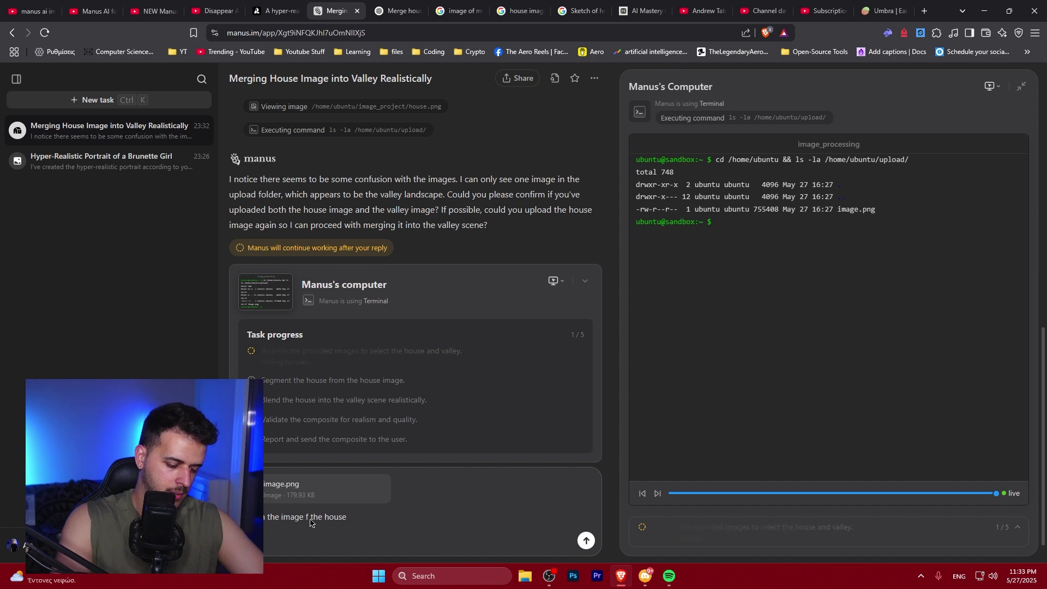
{"action": "left_click", "coordinate": [311, 522]}
{"action": "type", "text": "o"}
{"action": "key", "text": "Return"}
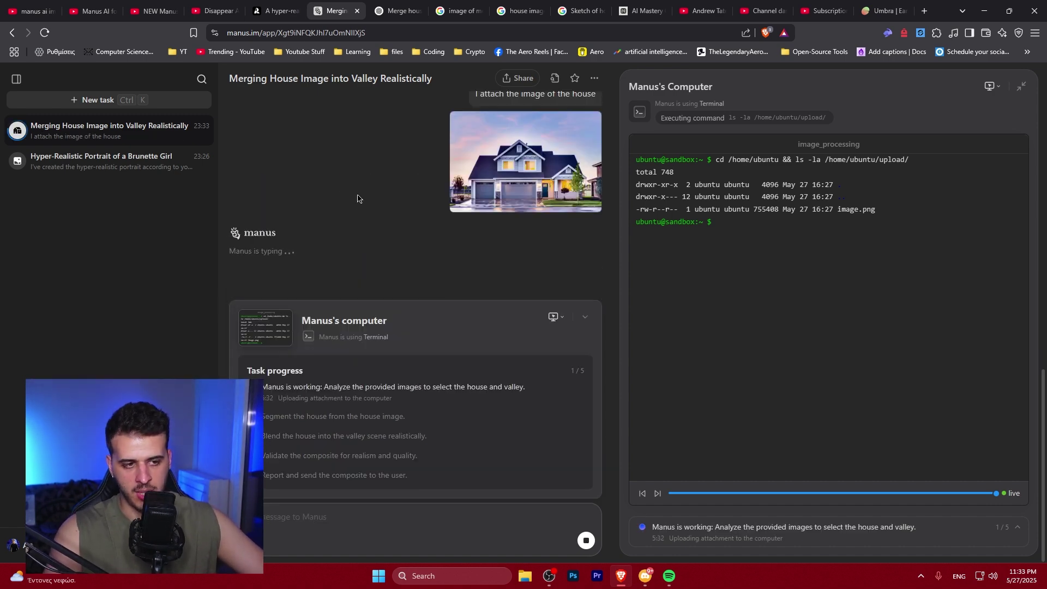
- Alternate between ChatGPT's image generation and Manus's progress until the composite is finished
{"action": "left_click", "coordinate": [396, 11]}
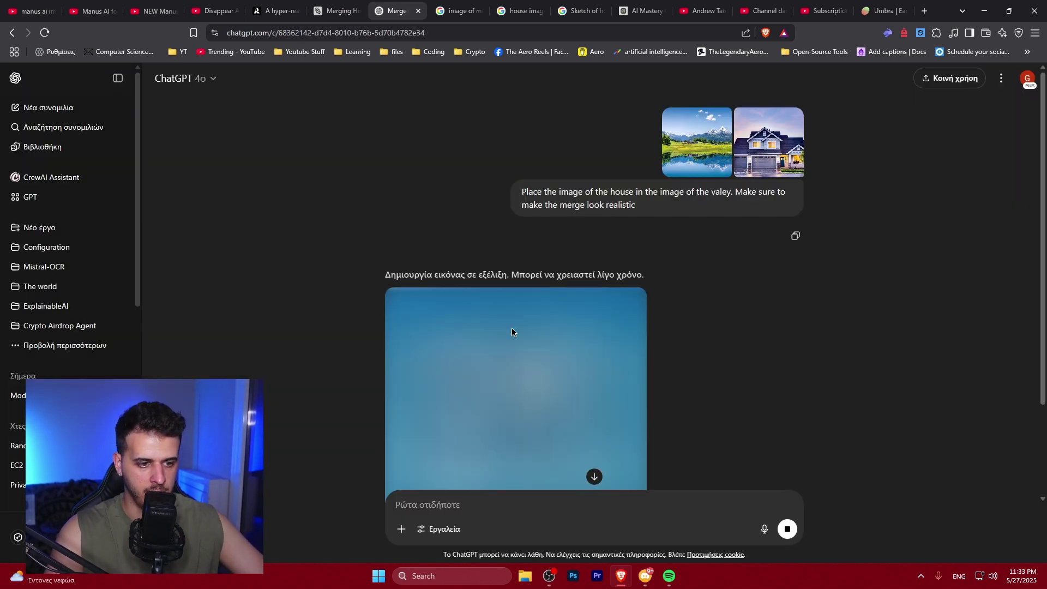
{"action": "scroll", "coordinate": [512, 328], "scroll_direction": "down", "scroll_amount": 2}
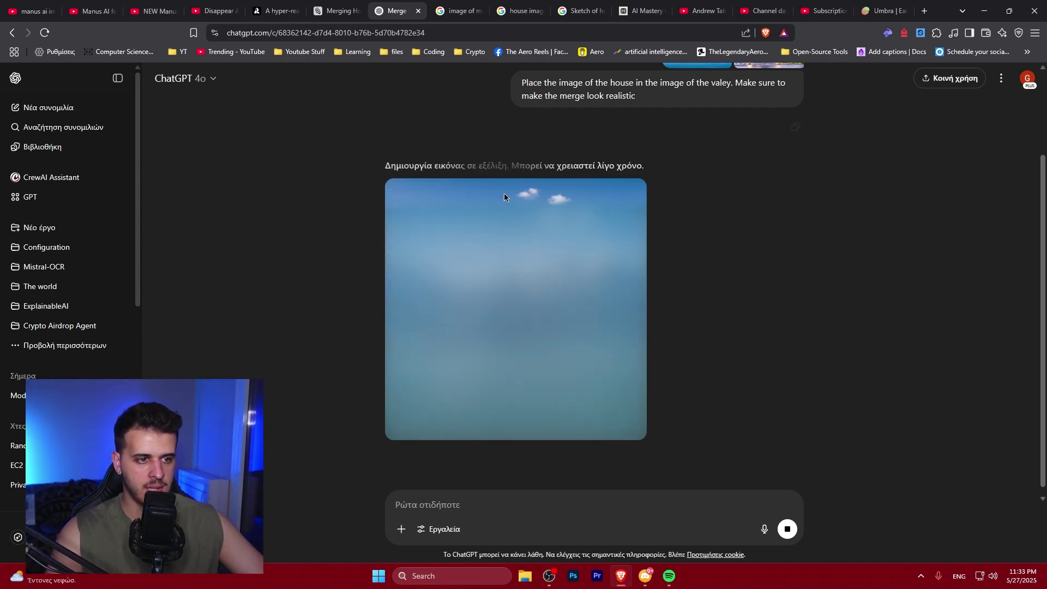
{"action": "left_click", "coordinate": [335, 11]}
{"action": "triple_click", "coordinate": [383, 231]}
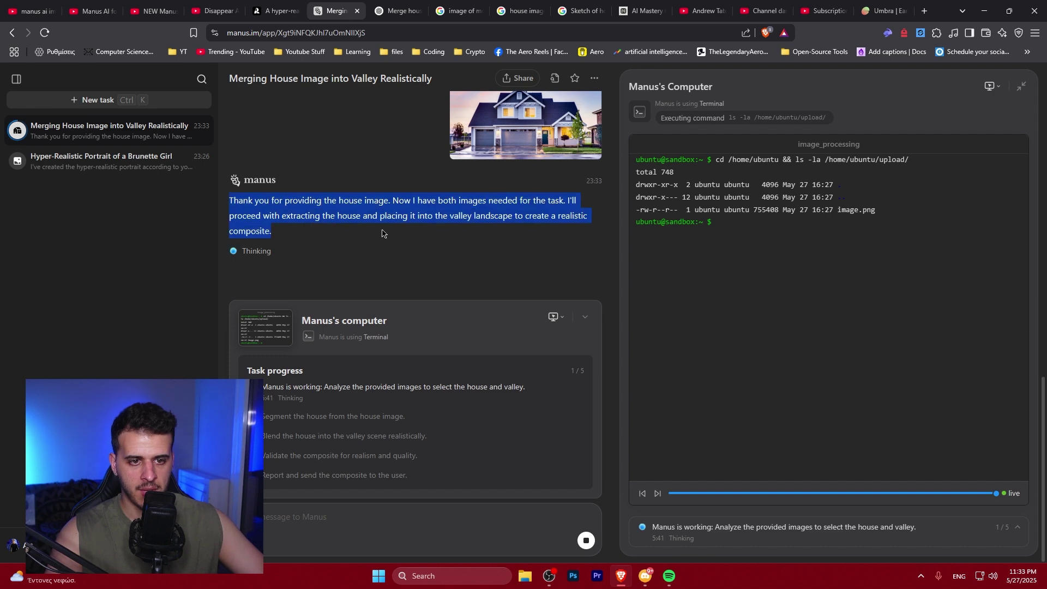
{"action": "left_click", "coordinate": [383, 231]}
{"action": "scroll", "coordinate": [482, 245], "scroll_direction": "up", "scroll_amount": 3}
{"action": "scroll", "coordinate": [482, 245], "scroll_direction": "down", "scroll_amount": 3}
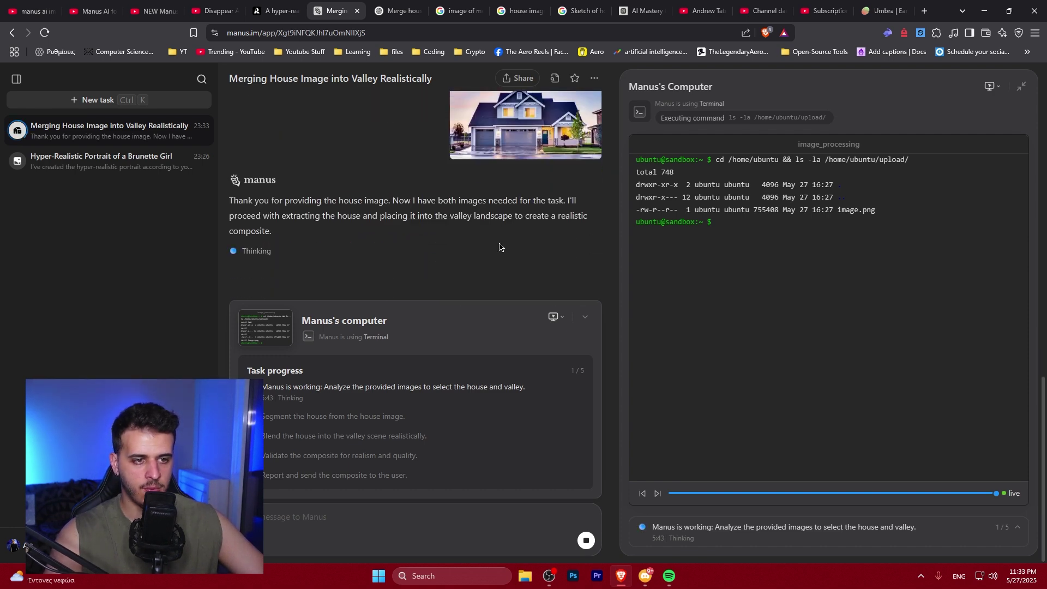
{"action": "left_click", "coordinate": [398, 11]}
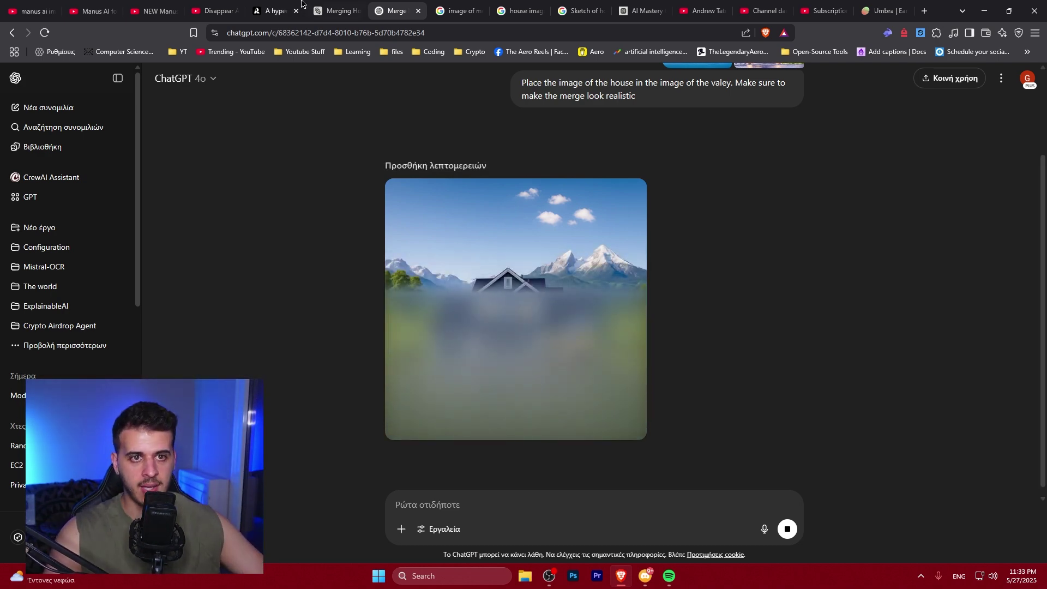
{"action": "left_click", "coordinate": [333, 11]}
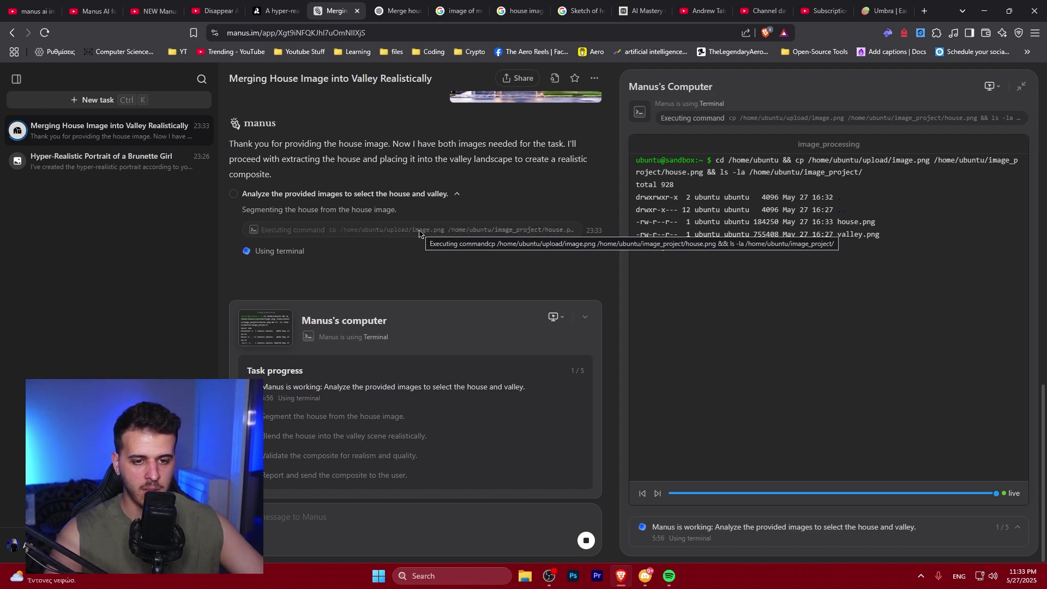
{"action": "key", "text": "ctrl+Tab"}
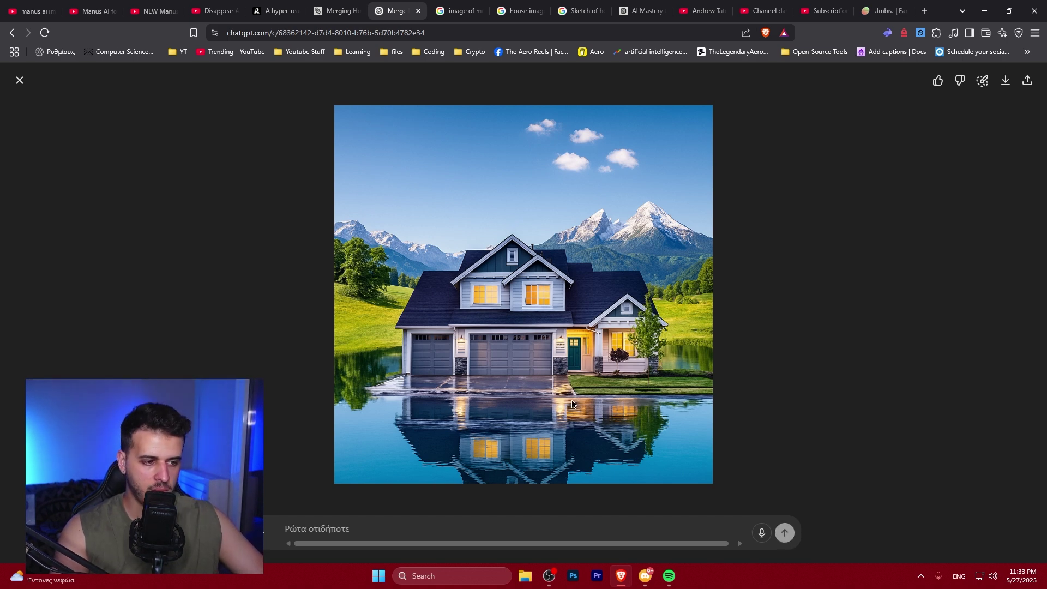
- View the generated composite full size alongside the original valley and house photos
{"action": "key", "text": "Escape"}
{"action": "left_click", "coordinate": [537, 321]}
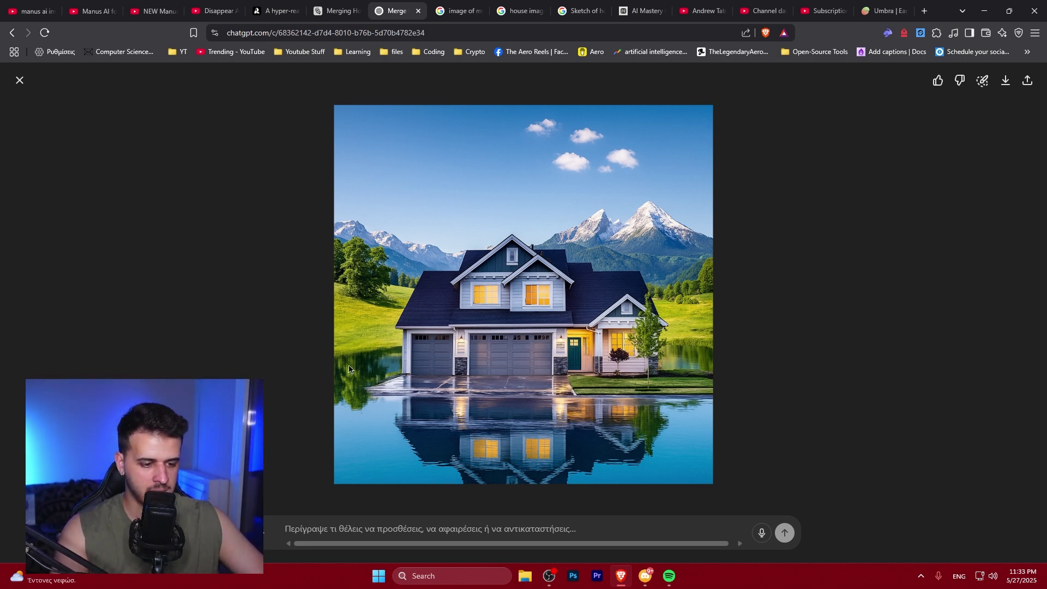
{"action": "key", "text": "Escape"}
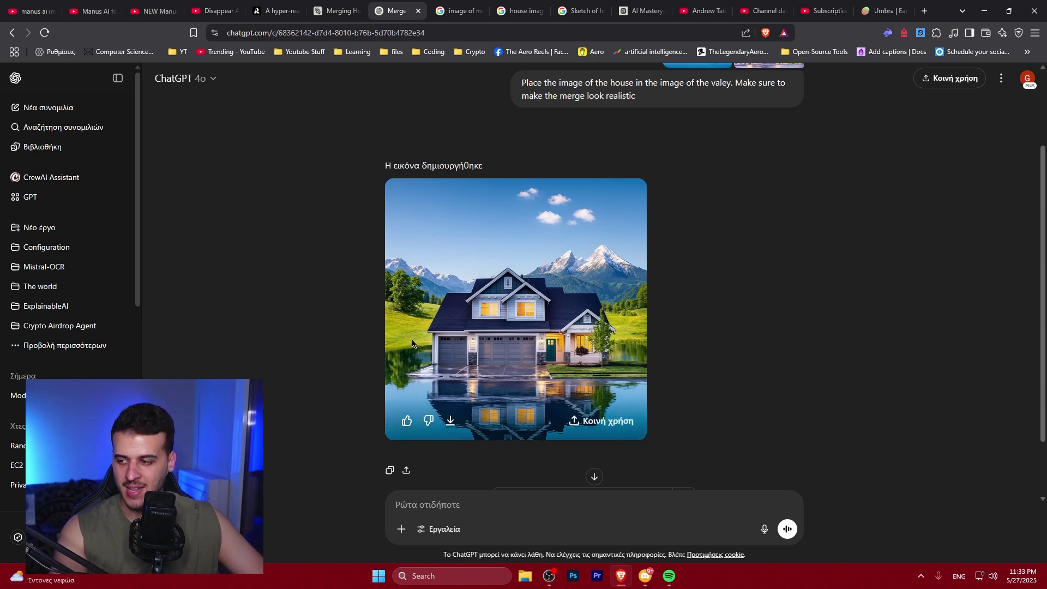
{"action": "scroll", "coordinate": [715, 342], "scroll_direction": "up", "scroll_amount": 2}
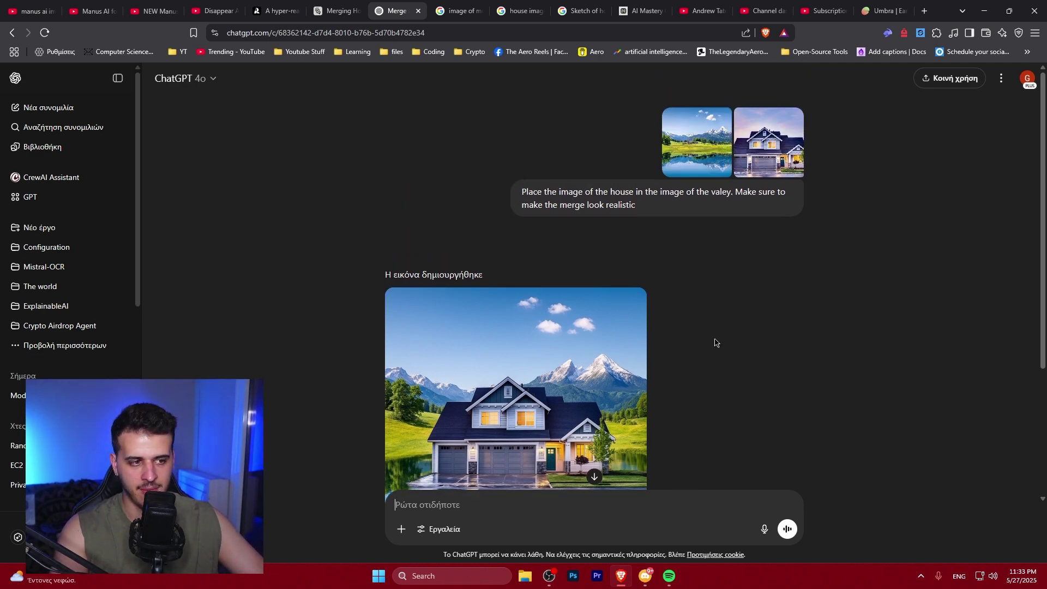
{"action": "left_click", "coordinate": [703, 164]}
{"action": "left_click", "coordinate": [748, 149]}
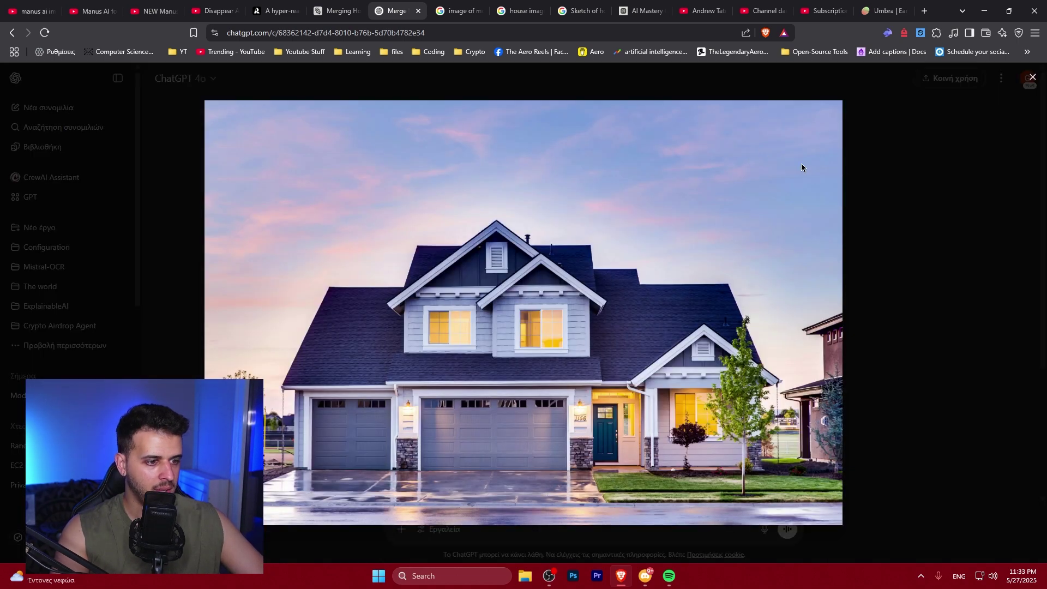
{"action": "left_click", "coordinate": [800, 163]}
{"action": "left_click", "coordinate": [616, 332]}
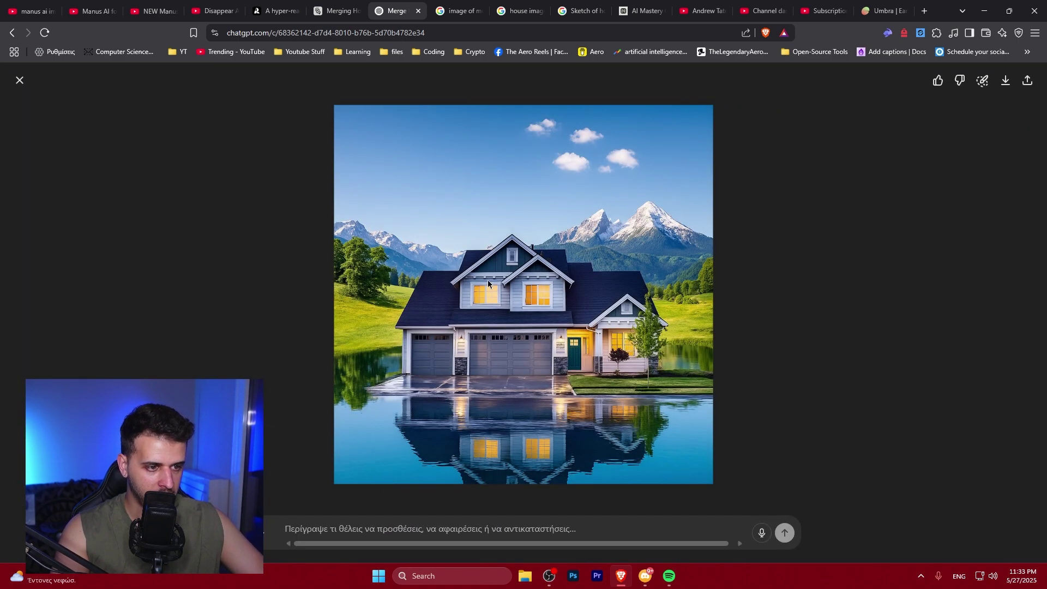
{"action": "key", "text": "Escape"}
- Recheck the valley and house originals, then go back to the Manus merging task
{"action": "left_click", "coordinate": [695, 139]}
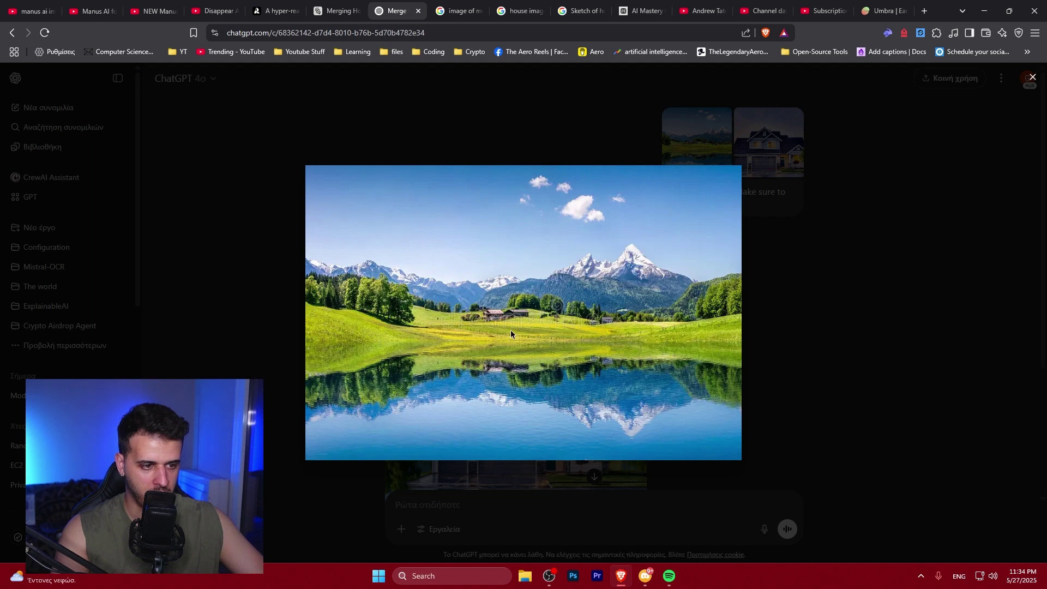
{"action": "left_click", "coordinate": [818, 346]}
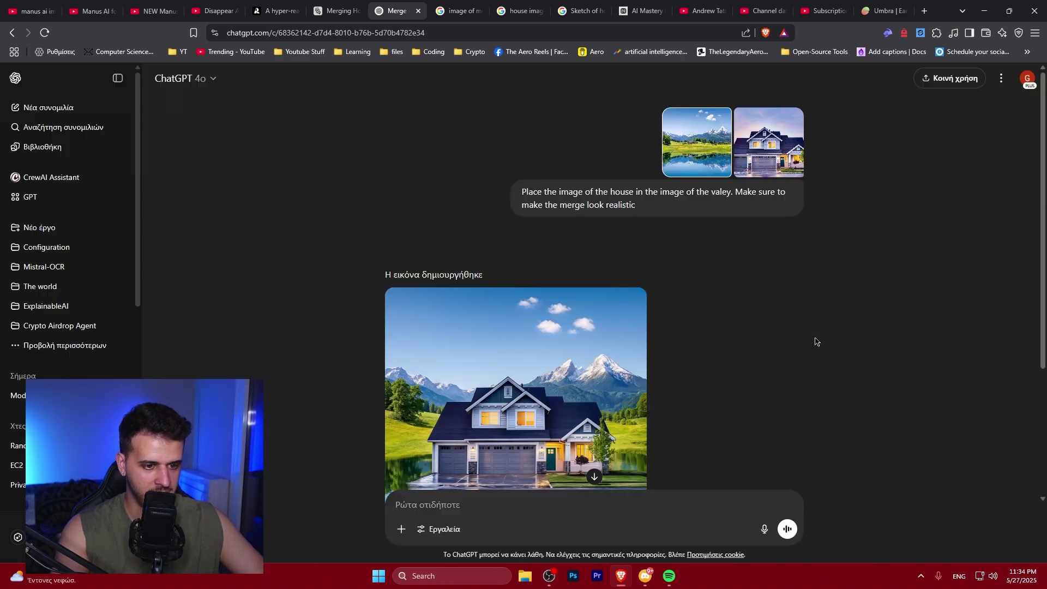
{"action": "left_click", "coordinate": [752, 145]}
{"action": "key", "text": "Escape"}
{"action": "scroll", "coordinate": [545, 343], "scroll_direction": "down", "scroll_amount": 3}
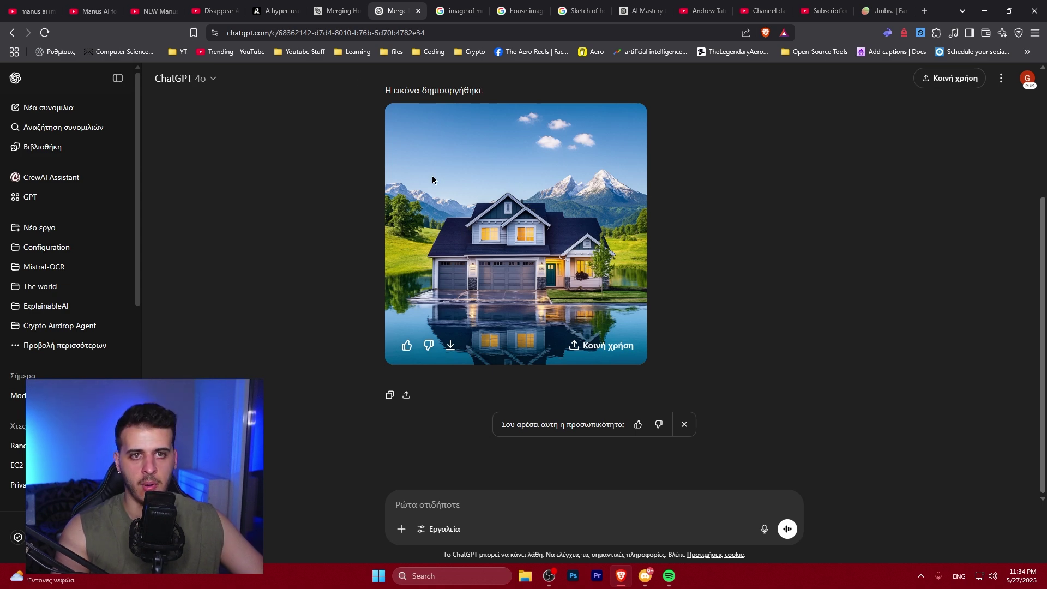
{"action": "key", "text": "ctrl+shift+Tab"}
{"action": "key", "text": "ctrl+shift+Tab"}
{"action": "key", "text": "ctrl+Tab"}
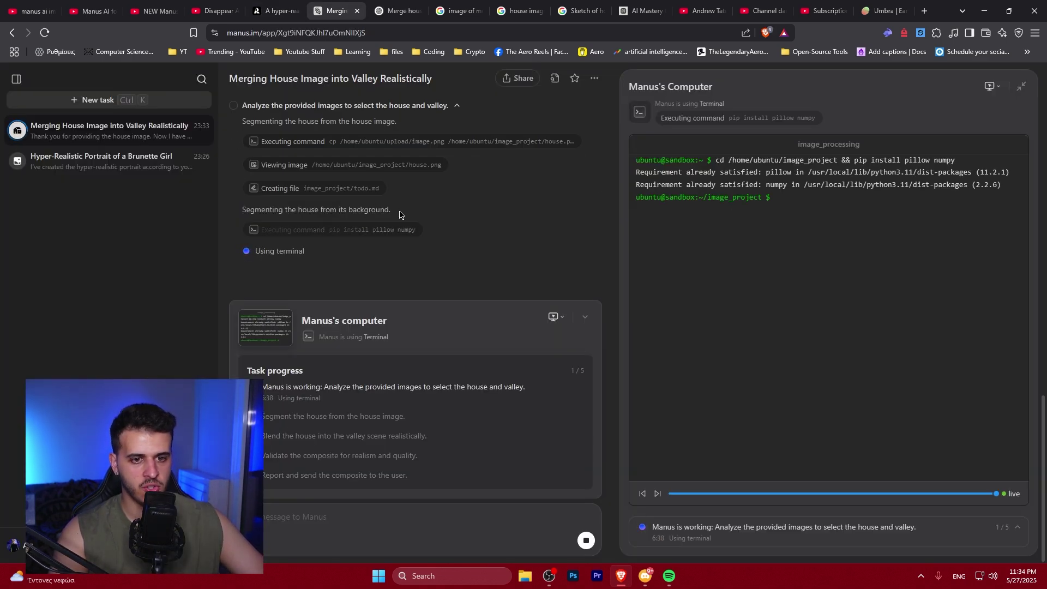
{"action": "scroll", "coordinate": [400, 214], "scroll_direction": "up", "scroll_amount": 3}
- Replay Manus's segment_house.py creation step and its segmentation terminal output
{"action": "scroll", "coordinate": [401, 214], "scroll_direction": "down", "scroll_amount": 3}
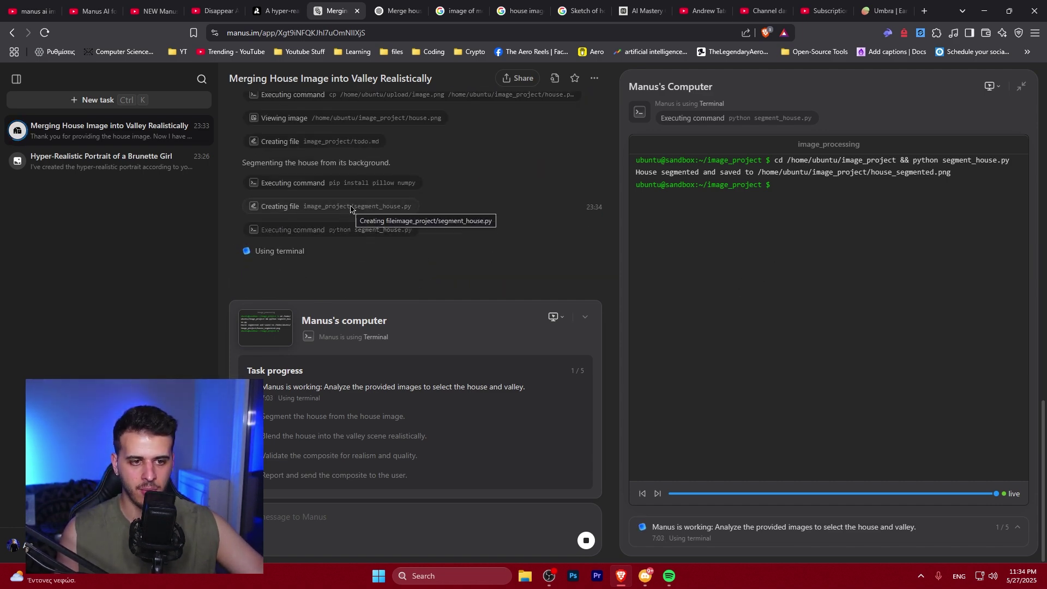
{"action": "left_click", "coordinate": [345, 215]}
{"action": "left_click", "coordinate": [339, 231]}
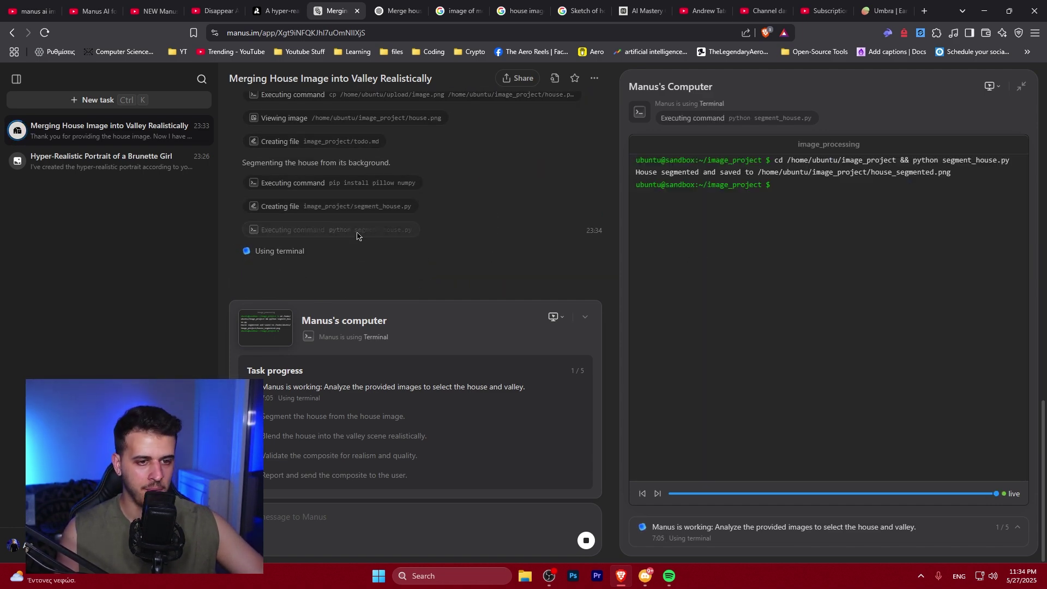
{"action": "left_click", "coordinate": [320, 213]}
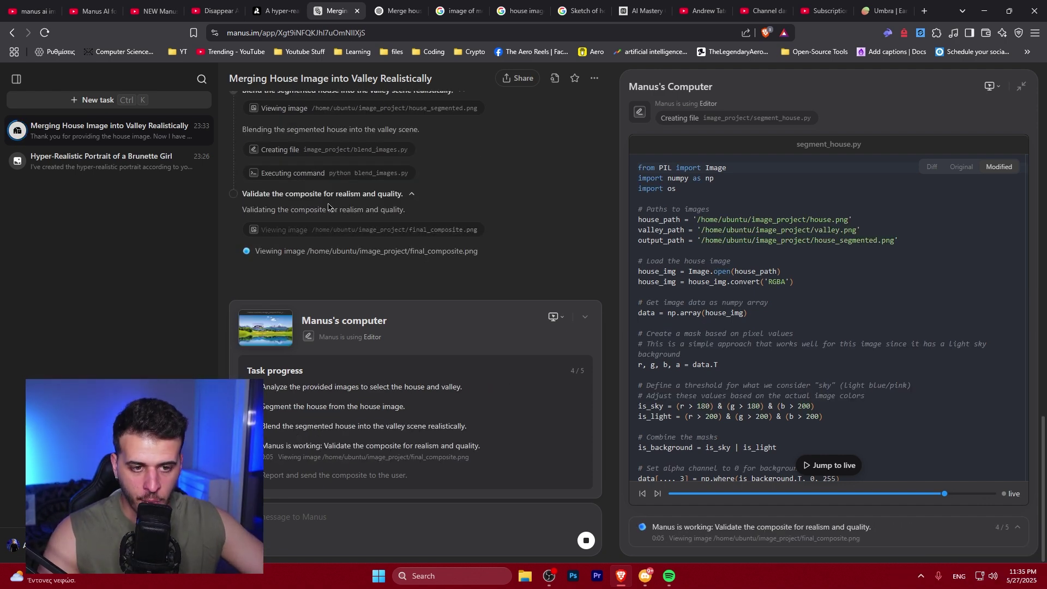
- Glance at ChatGPT's valley-house result, then bring up the house sketch image results
{"action": "left_click", "coordinate": [404, 9]}
{"action": "mouse_move", "coordinate": [430, 233]}
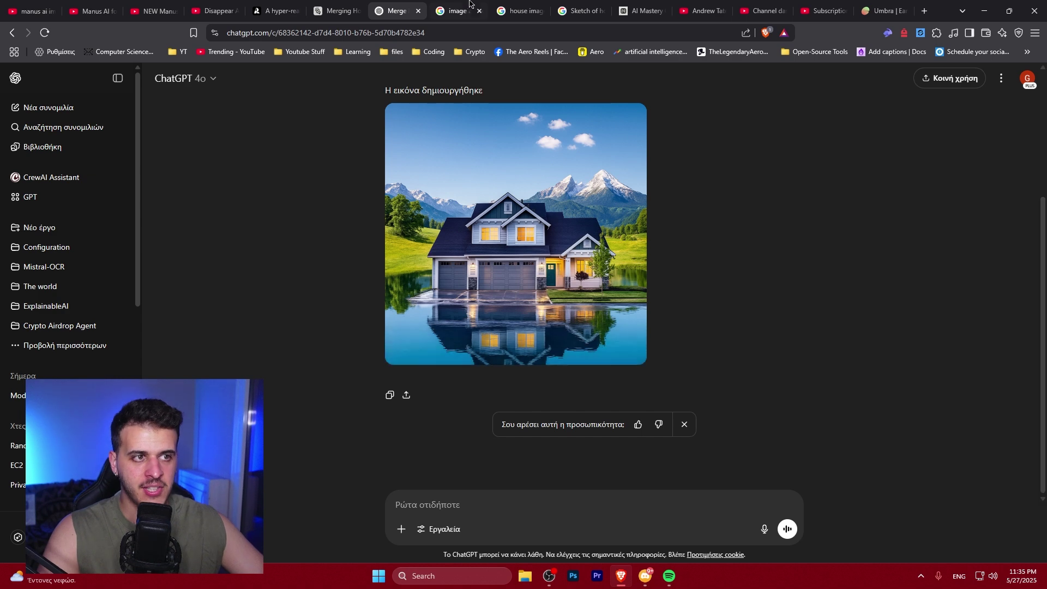
{"action": "left_click", "coordinate": [580, 10]}
- Send the house sketch to ChatGPT with 'Convert this sketch to a highly realistic image'
{"action": "right_click", "coordinate": [785, 254]}
{"action": "left_click", "coordinate": [844, 466]}
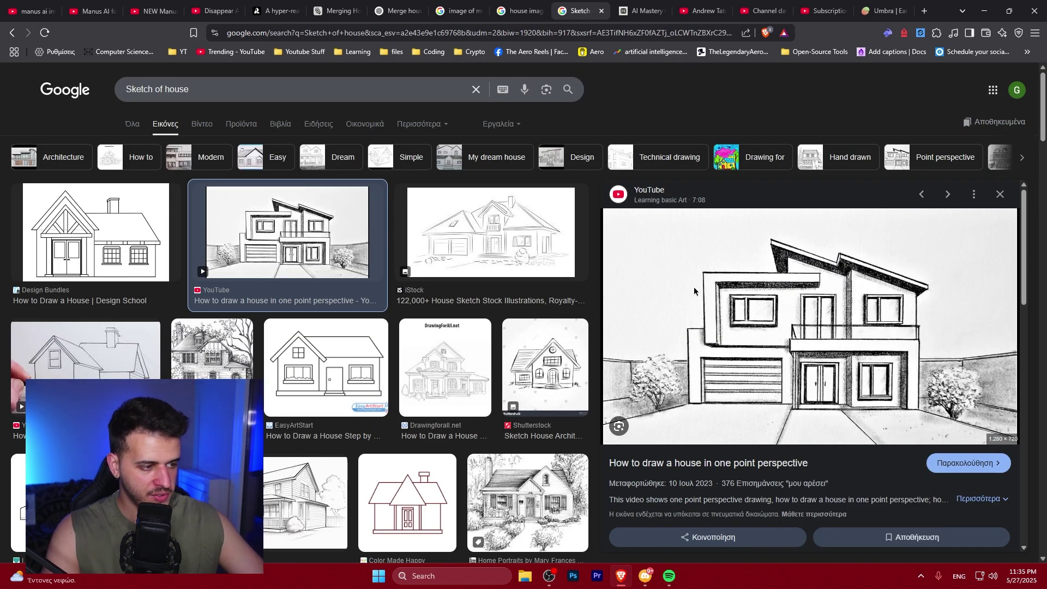
{"action": "left_click", "coordinate": [395, 10]}
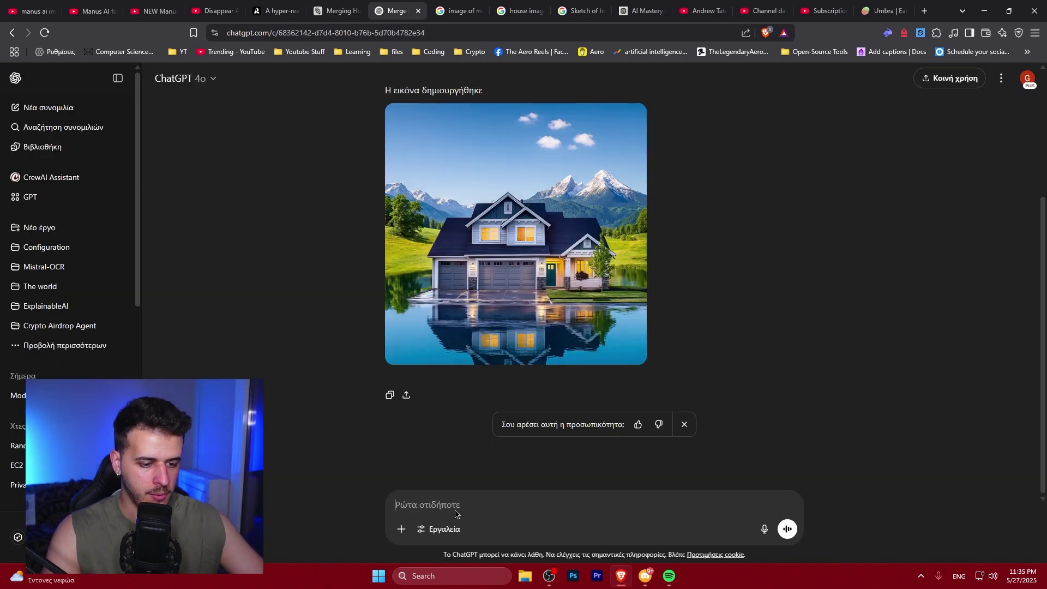
{"action": "key", "text": "ctrl+v"}
{"action": "type", "text": "Convert this"}
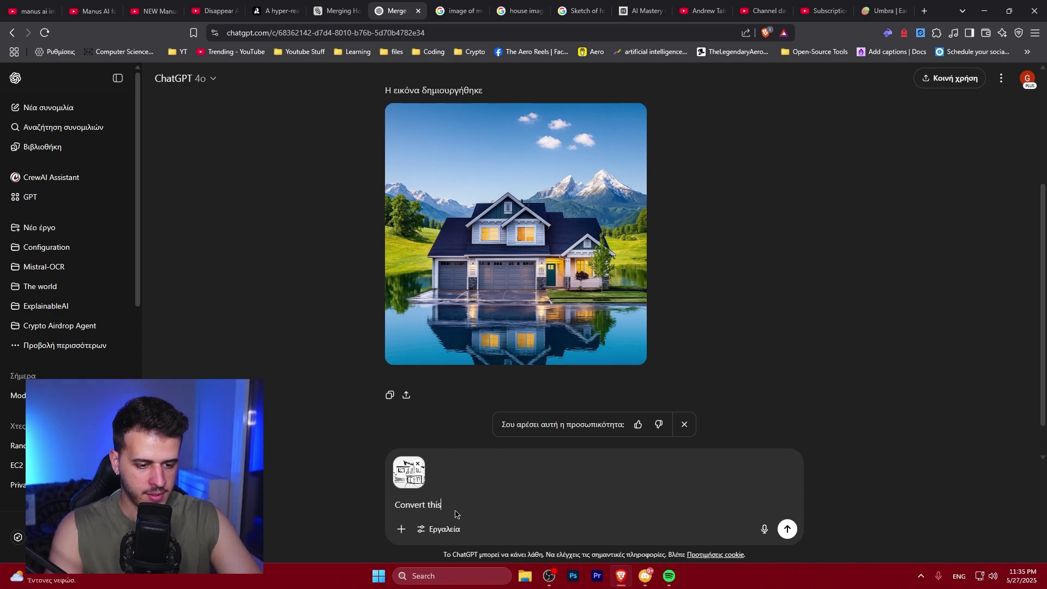
{"action": "type", "text": " sketch to a hi"}
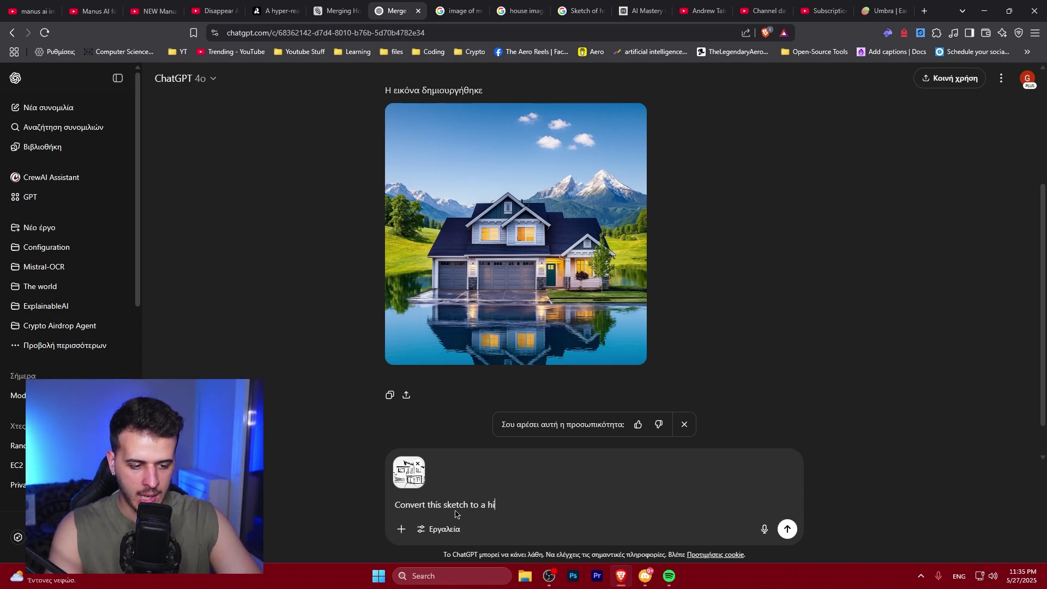
{"action": "type", "text": "ghly realistic imag"}
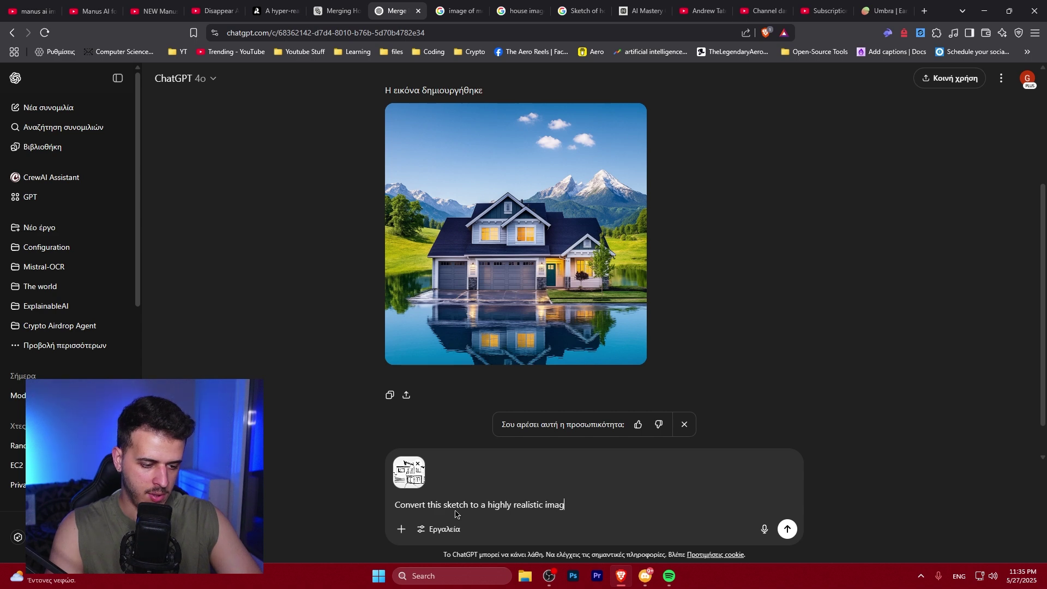
{"action": "type", "text": "e"}
{"action": "key", "text": "Return"}
{"action": "key", "text": "ctrl+shift+Tab"}
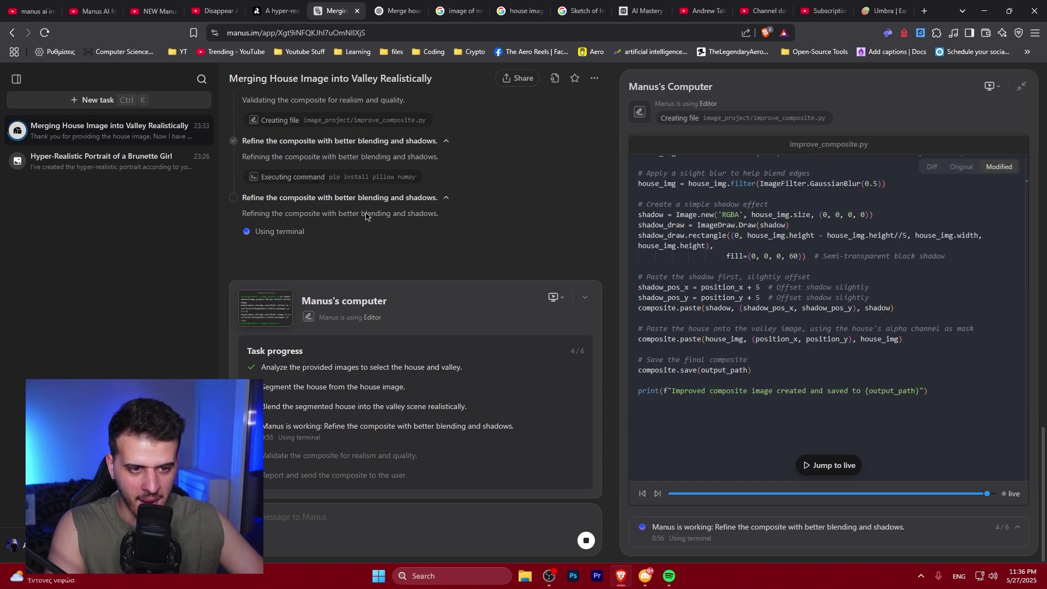
{"action": "left_click", "coordinate": [391, 11]}
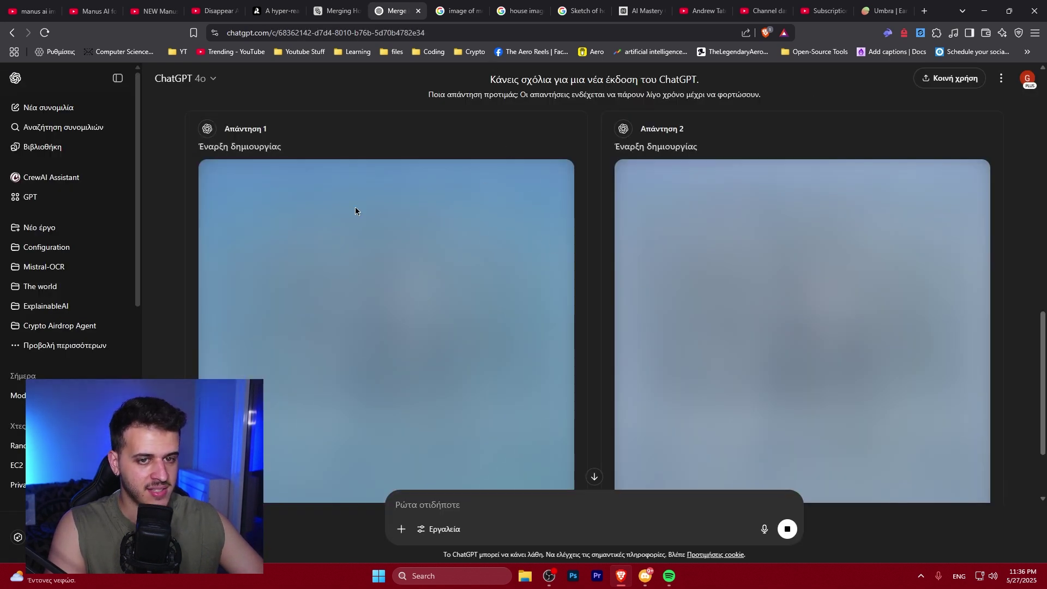
- Return to the Manus task and resume following its composite refinement live
{"action": "scroll", "coordinate": [371, 245], "scroll_direction": "down", "scroll_amount": 2}
{"action": "scroll", "coordinate": [548, 283], "scroll_direction": "up", "scroll_amount": 4}
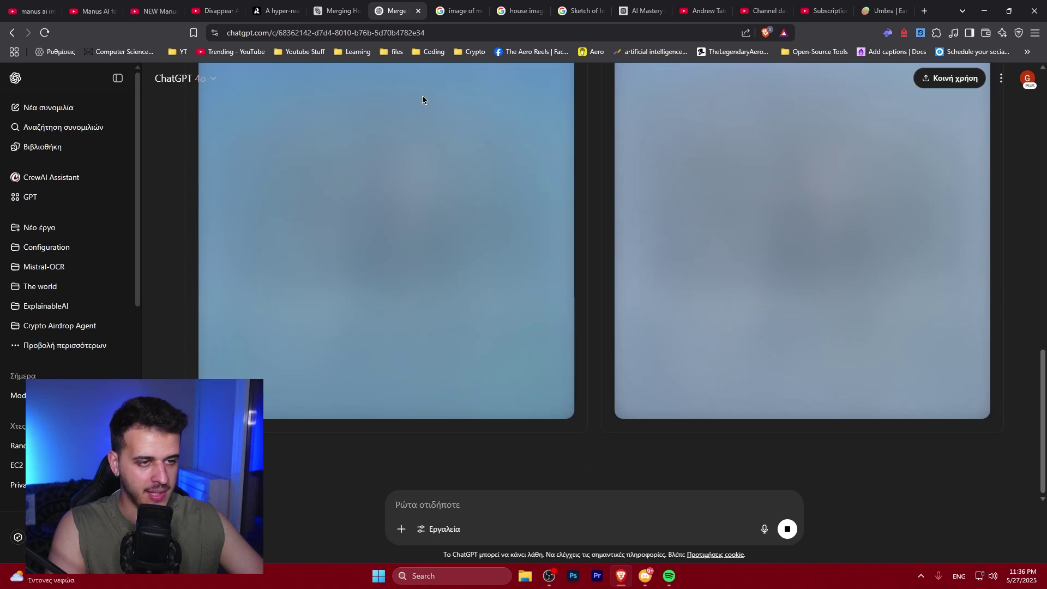
{"action": "left_click", "coordinate": [335, 10]}
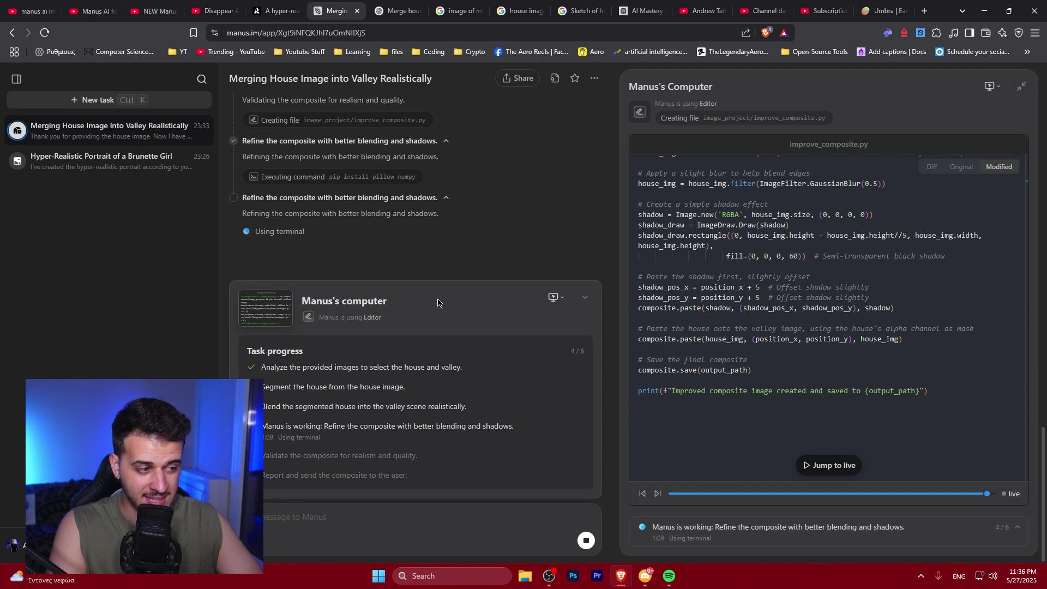
{"action": "left_click", "coordinate": [820, 468]}
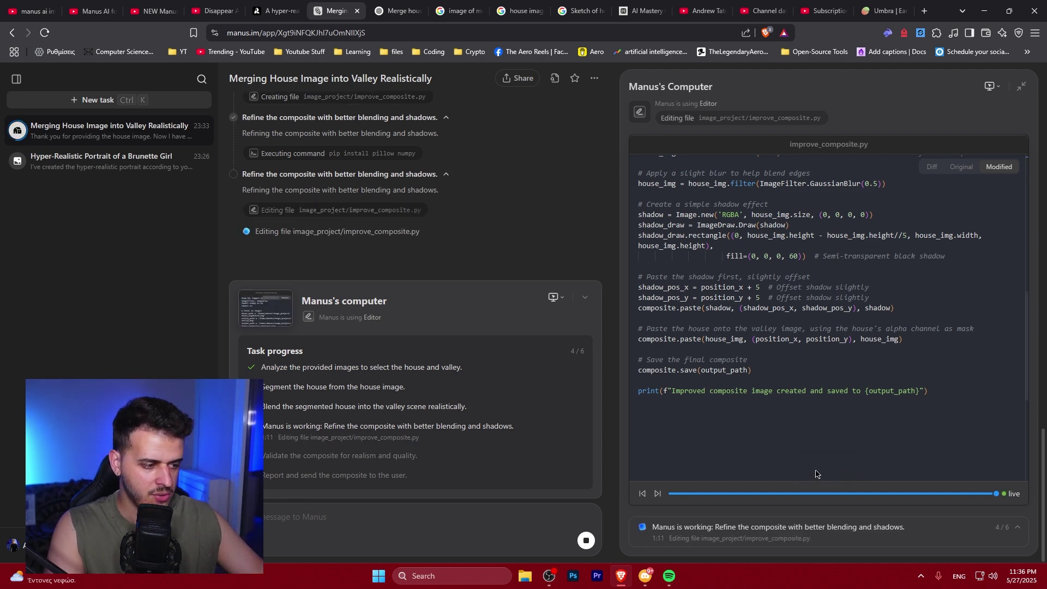
- Bring up ChatGPT's two side-by-side realistic renders of the house sketch
{"action": "scroll", "coordinate": [771, 261], "scroll_direction": "up", "scroll_amount": 10}
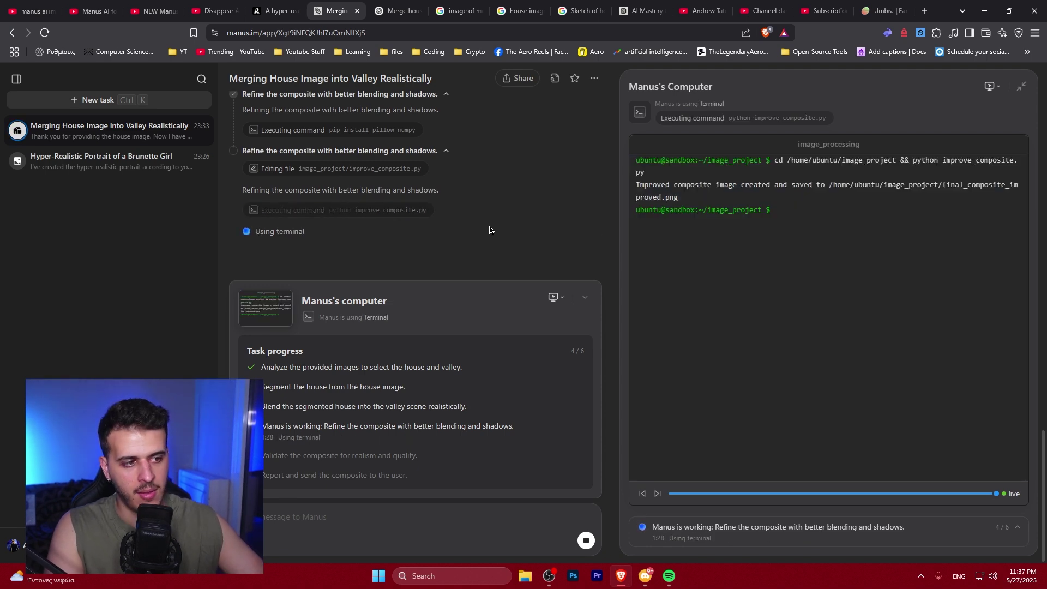
{"action": "left_click", "coordinate": [379, 4]}
{"action": "scroll", "coordinate": [469, 264], "scroll_direction": "up", "scroll_amount": 4}
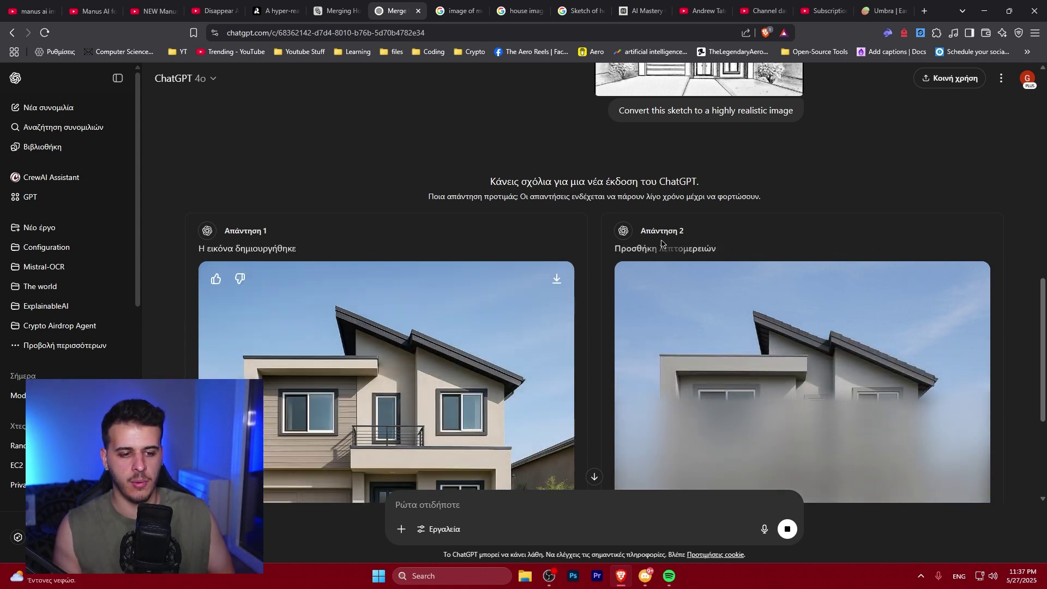
- Compare ChatGPT's two house renders, viewing the second one full size
{"action": "scroll", "coordinate": [662, 200], "scroll_direction": "up", "scroll_amount": 3}
{"action": "scroll", "coordinate": [457, 234], "scroll_direction": "down", "scroll_amount": 6}
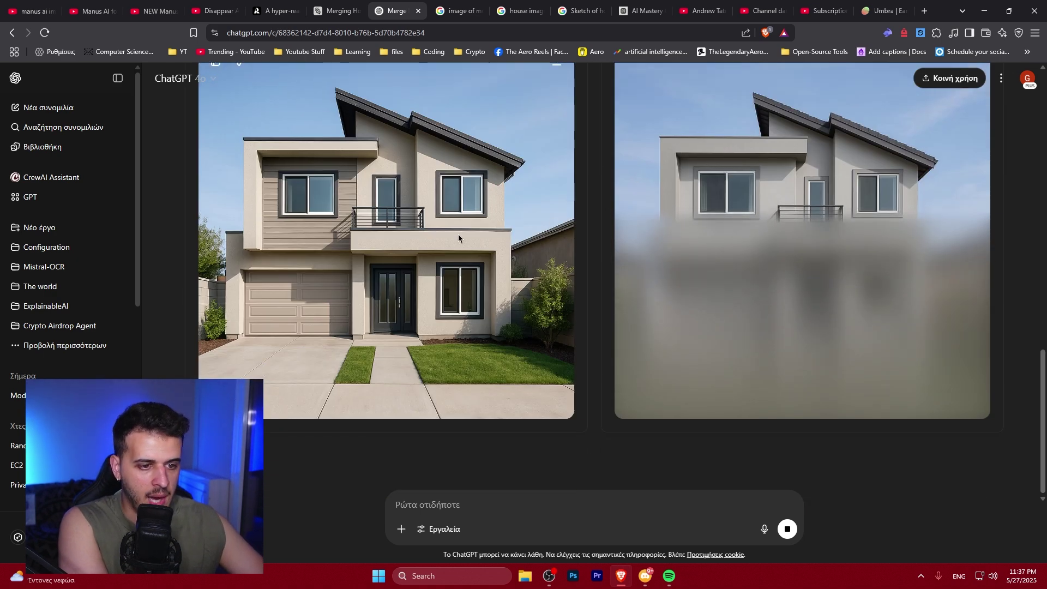
{"action": "scroll", "coordinate": [458, 233], "scroll_direction": "up", "scroll_amount": 5}
{"action": "scroll", "coordinate": [458, 238], "scroll_direction": "down", "scroll_amount": 5}
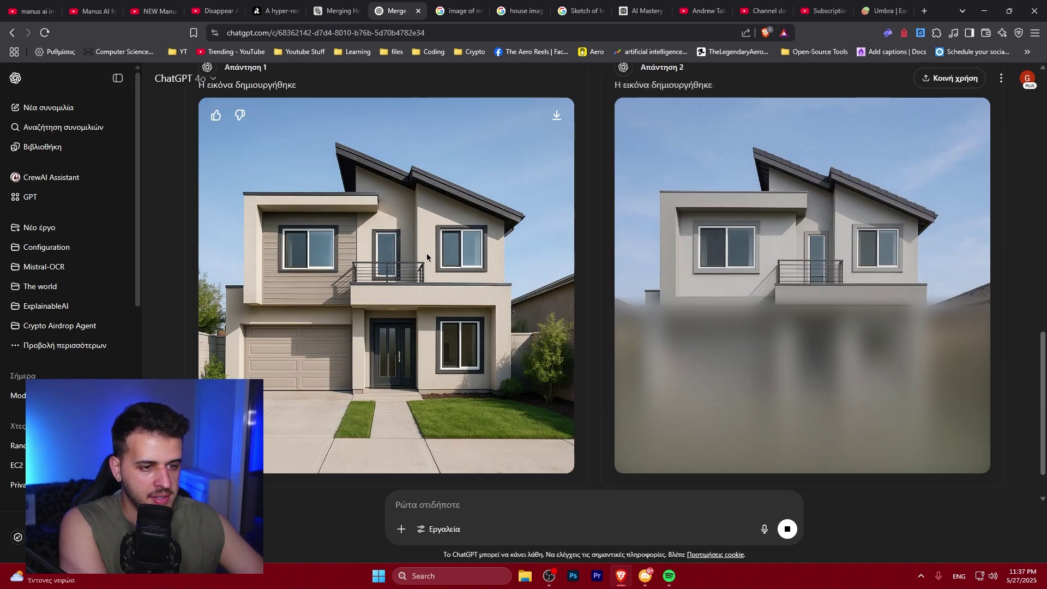
{"action": "left_click", "coordinate": [685, 284]}
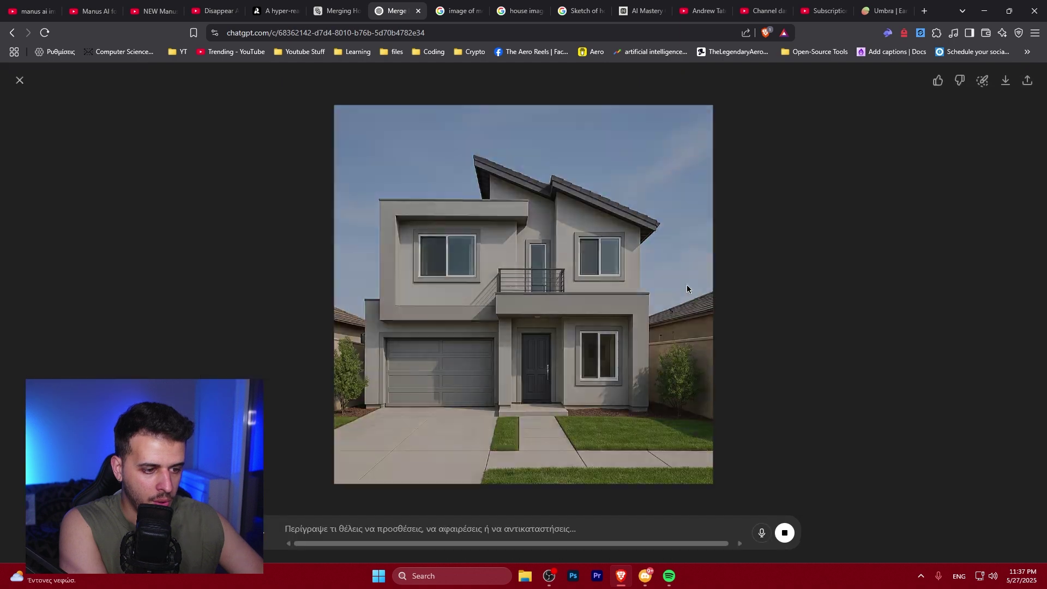
{"action": "left_click", "coordinate": [19, 81]}
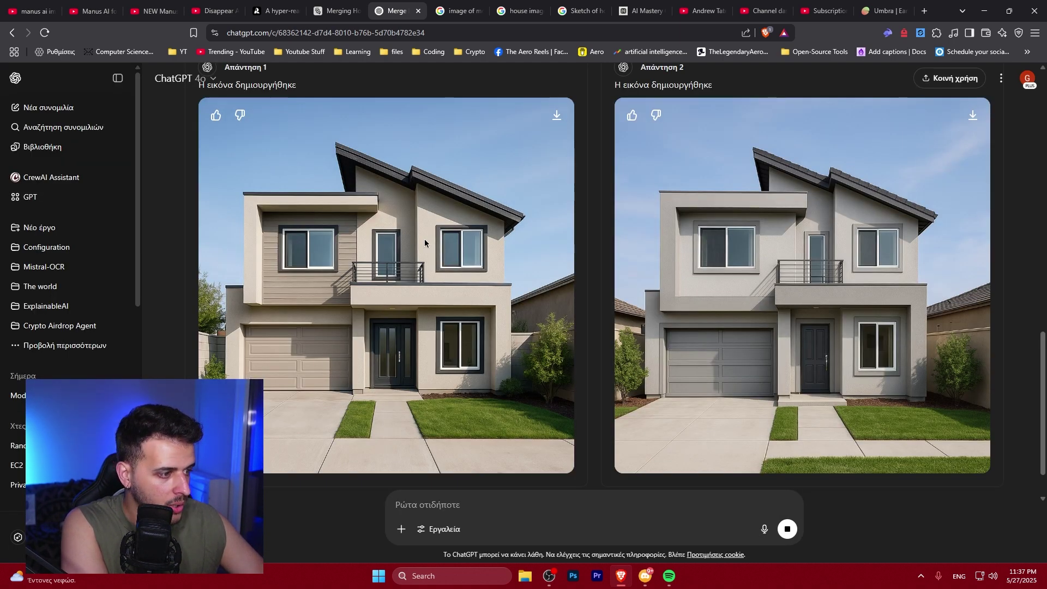
- Mark ChatGPT's first render as the preferred answer and view it full size
{"action": "scroll", "coordinate": [425, 240], "scroll_direction": "up", "scroll_amount": 6}
{"action": "scroll", "coordinate": [425, 243], "scroll_direction": "down", "scroll_amount": 5}
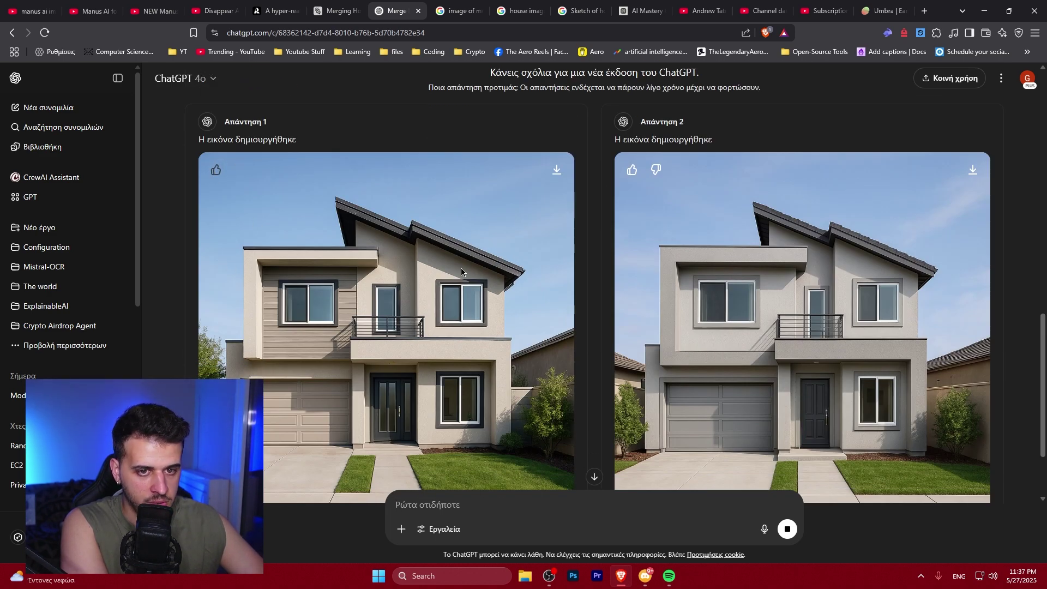
{"action": "scroll", "coordinate": [459, 276], "scroll_direction": "down", "scroll_amount": 2}
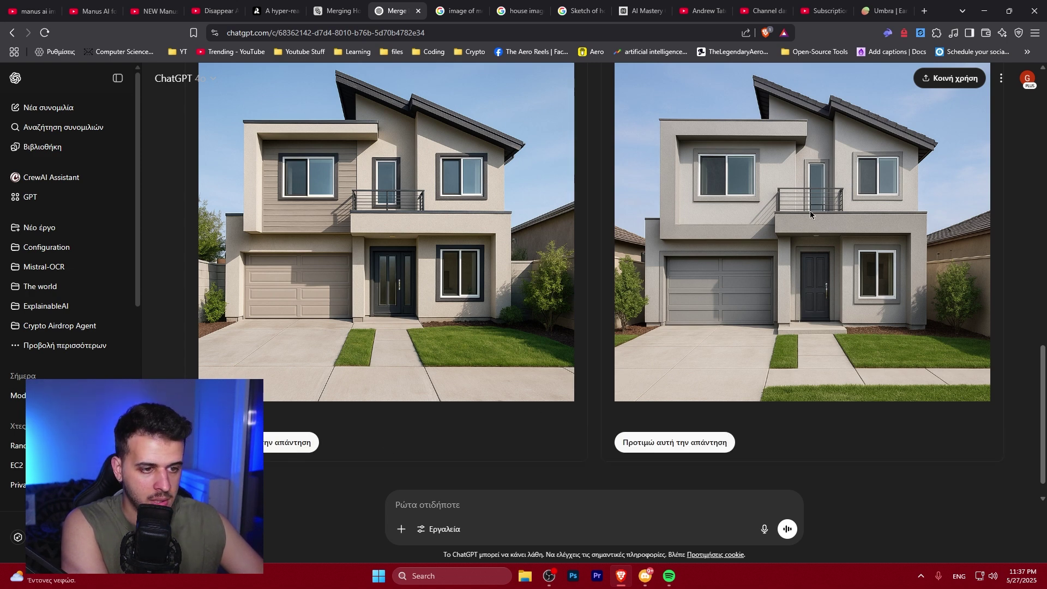
{"action": "left_click", "coordinate": [291, 442]}
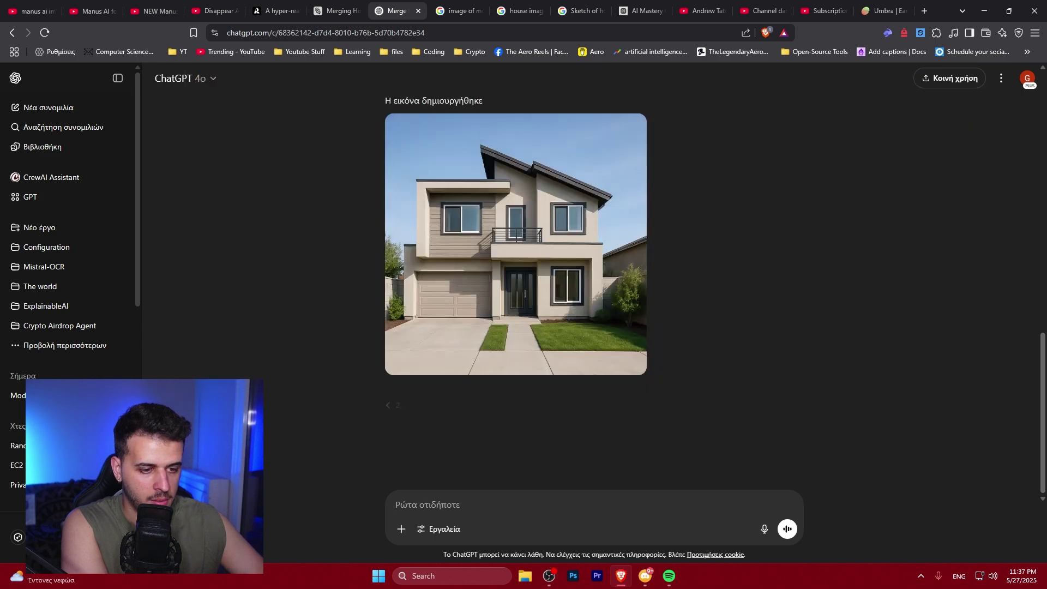
{"action": "left_click", "coordinate": [504, 283]}
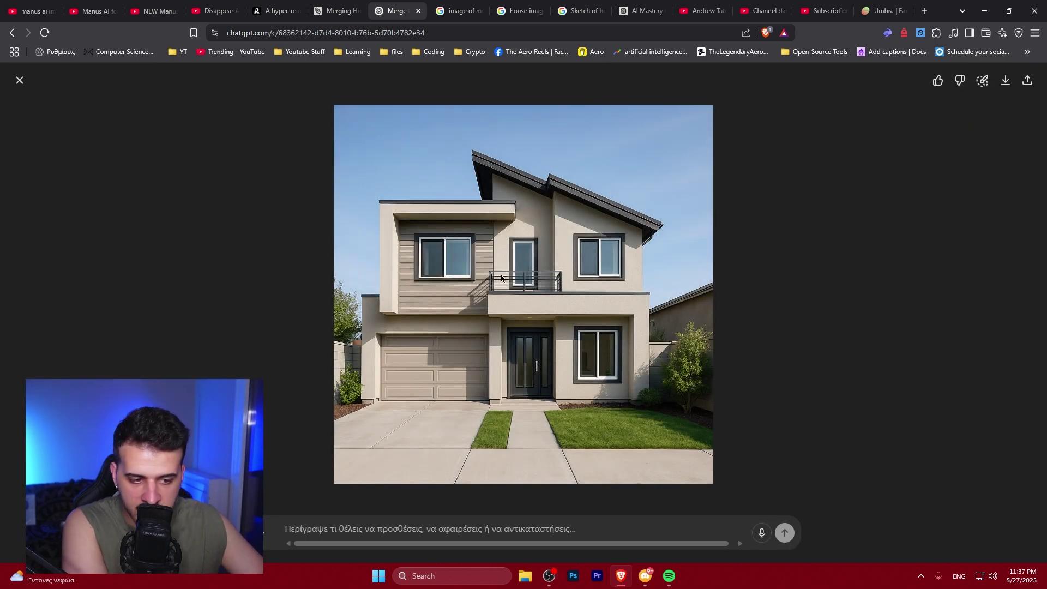
{"action": "left_click", "coordinate": [20, 80]}
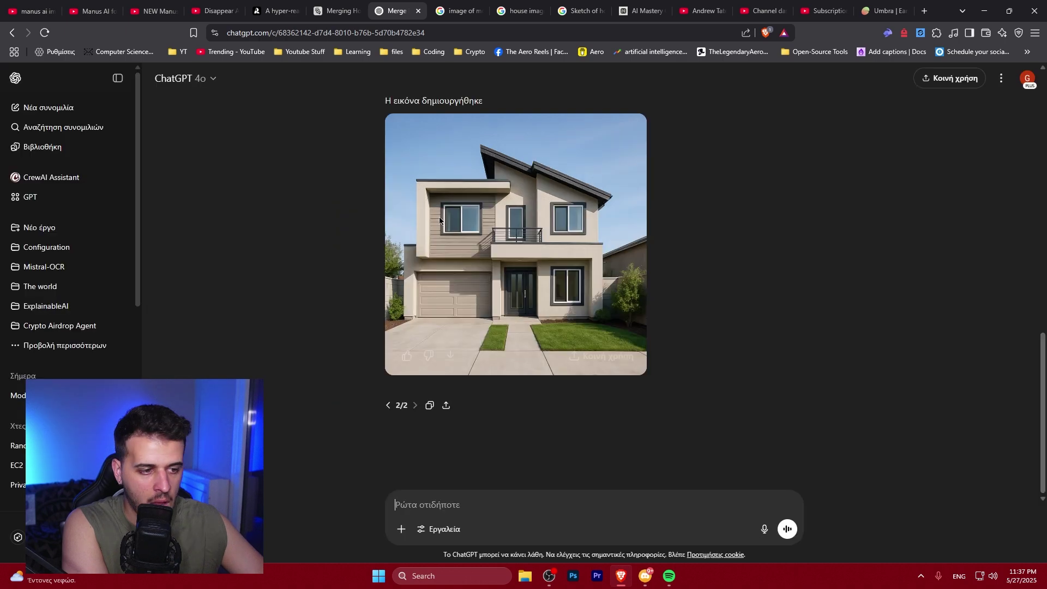
- Check the original house sketch full size against the render, then go back to Manus
{"action": "scroll", "coordinate": [440, 217], "scroll_direction": "up", "scroll_amount": 5}
{"action": "left_click", "coordinate": [630, 255]}
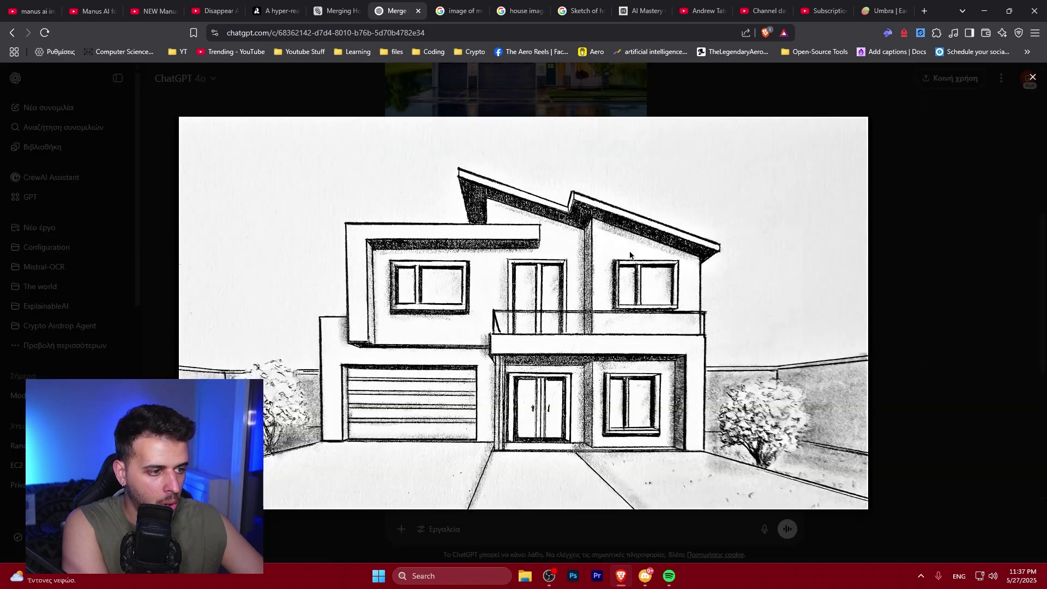
{"action": "left_click", "coordinate": [36, 81]}
{"action": "scroll", "coordinate": [519, 313], "scroll_direction": "down", "scroll_amount": 5}
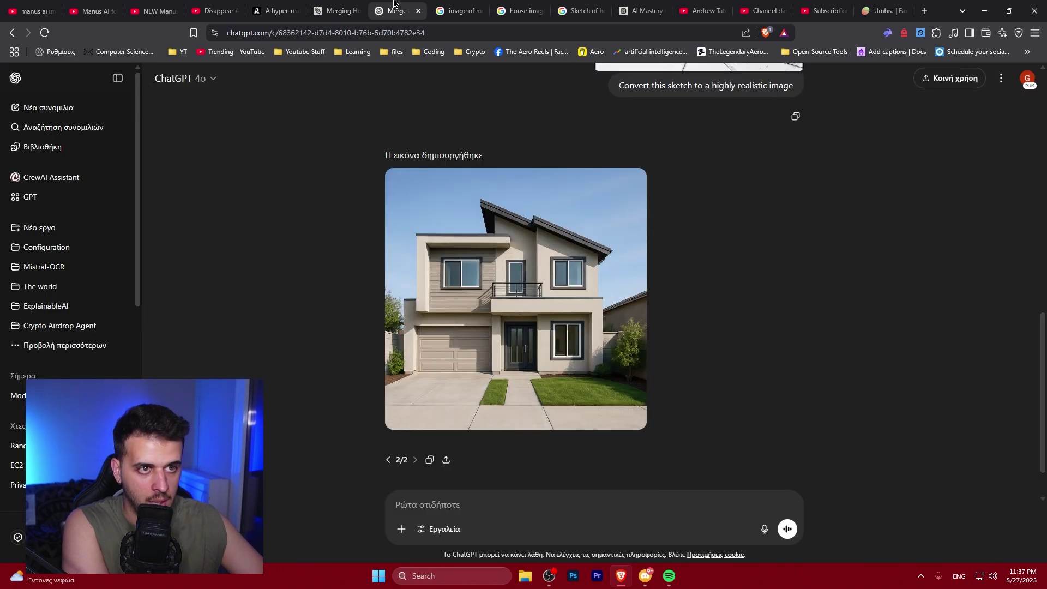
{"action": "left_click", "coordinate": [336, 11]}
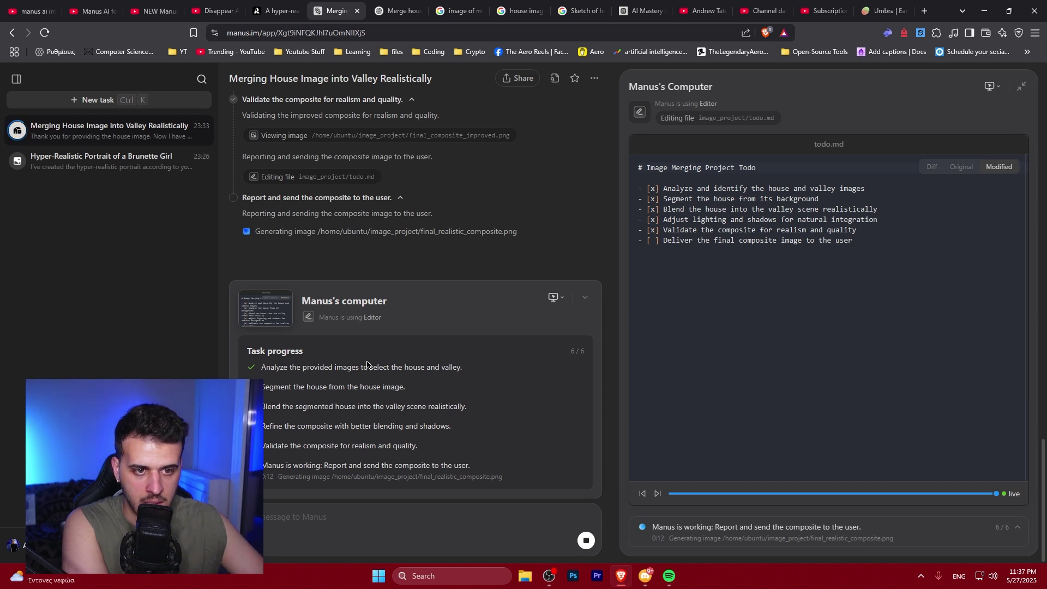
- Step the Manus's Computer replay back past the terminal output
{"action": "mouse_move", "coordinate": [664, 188]}
{"action": "left_mouse_down"}
{"action": "mouse_move", "coordinate": [770, 188]}
{"action": "mouse_move", "coordinate": [895, 249]}
{"action": "mouse_move", "coordinate": [643, 188]}
{"action": "left_mouse_up"}
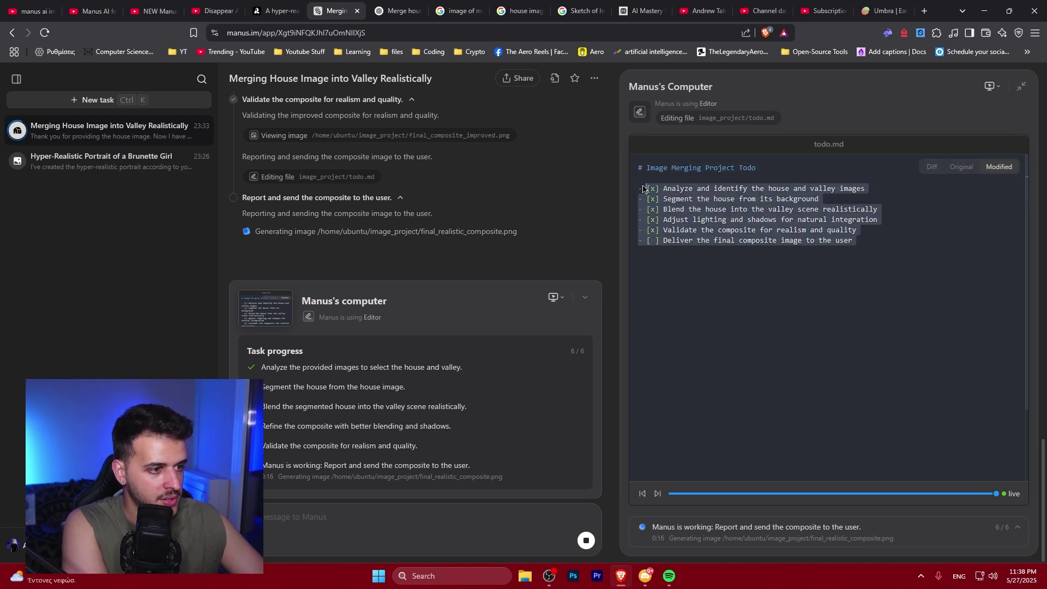
{"action": "left_click", "coordinate": [727, 228]}
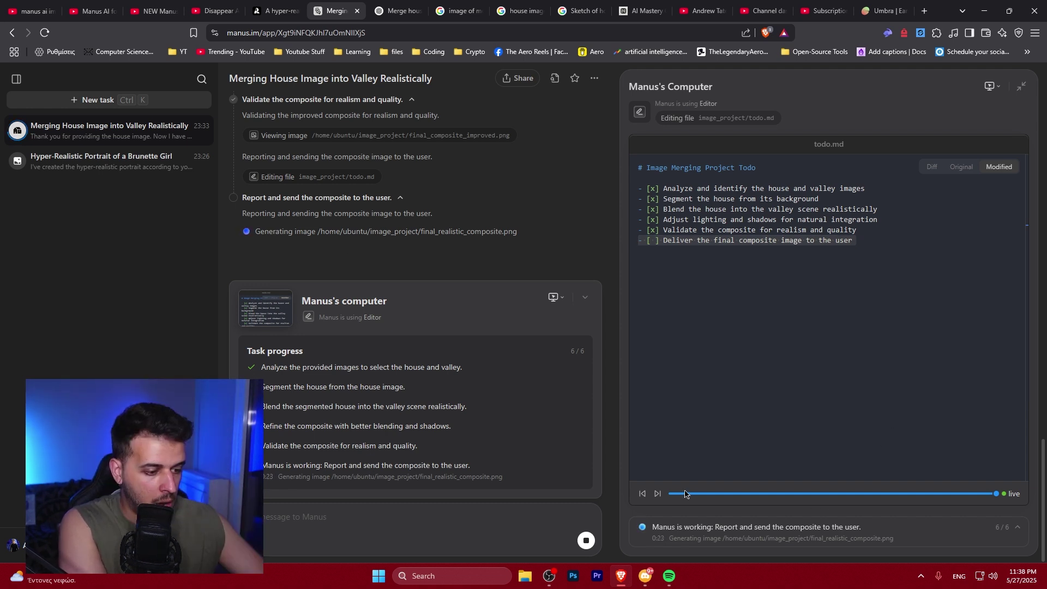
{"action": "left_click", "coordinate": [643, 496]}
{"action": "left_click", "coordinate": [643, 497]}
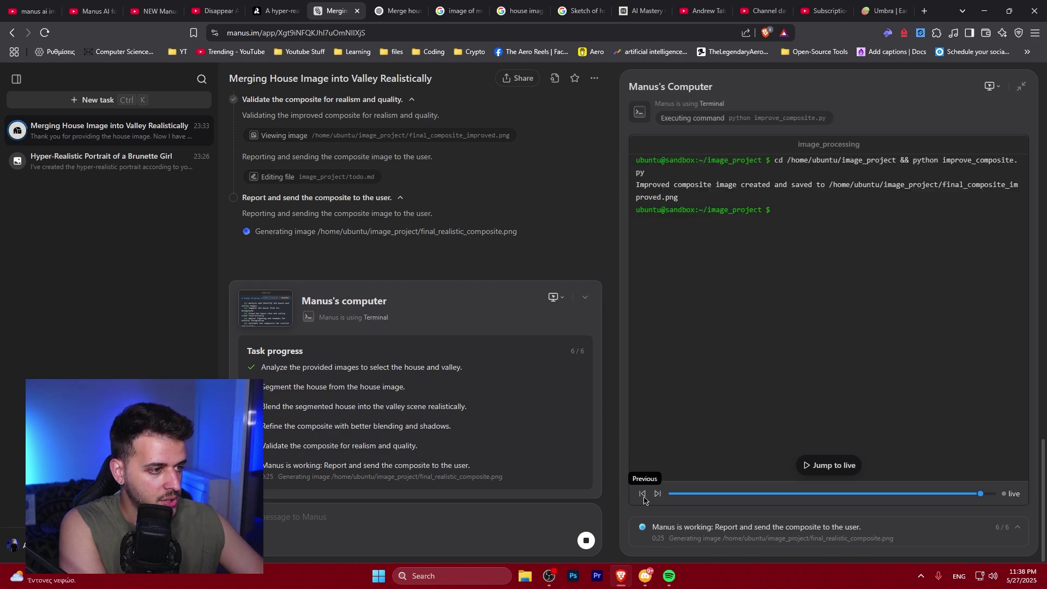
{"action": "left_click", "coordinate": [644, 496]}
{"action": "left_click", "coordinate": [643, 496]}
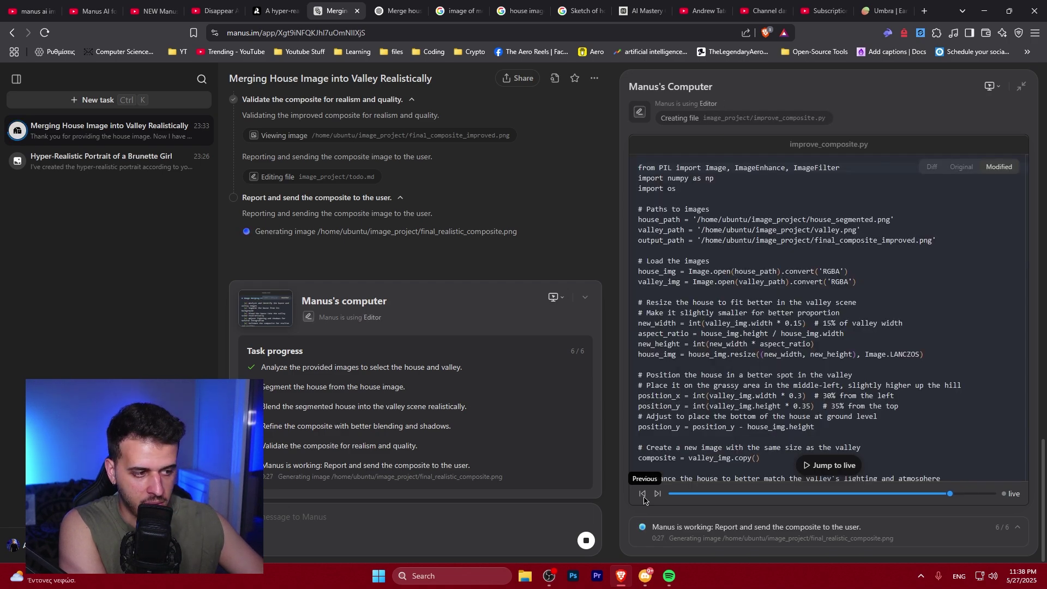
{"action": "left_click", "coordinate": [643, 496]}
- Step the replay forward, then back onto final_composite_improved.png with the small pasted house
{"action": "left_click", "coordinate": [655, 495]}
{"action": "left_click", "coordinate": [656, 495]}
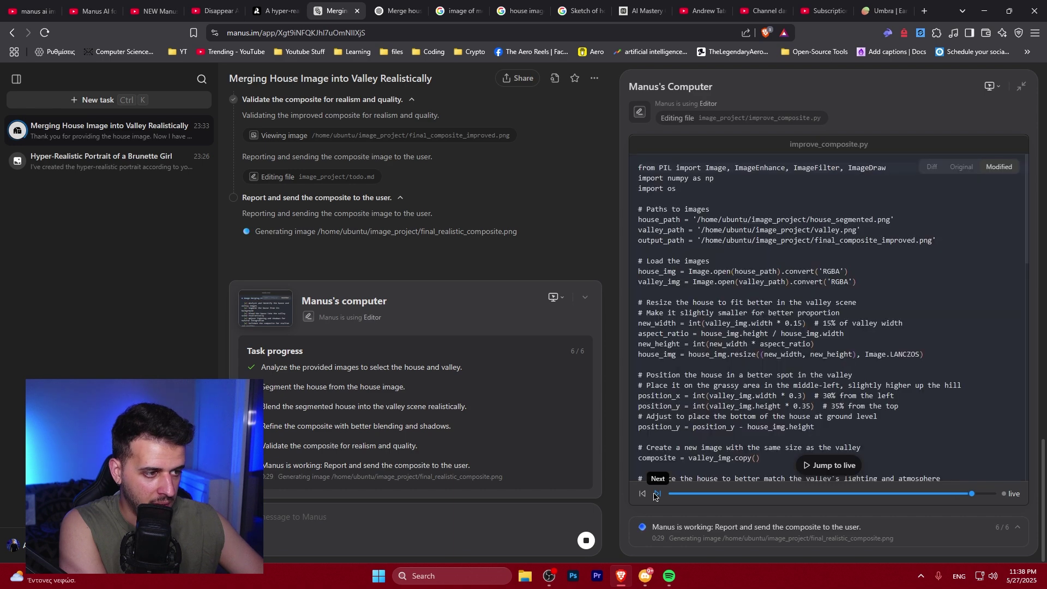
{"action": "left_click", "coordinate": [655, 495]}
{"action": "left_click", "coordinate": [656, 495]}
{"action": "left_click", "coordinate": [643, 494]}
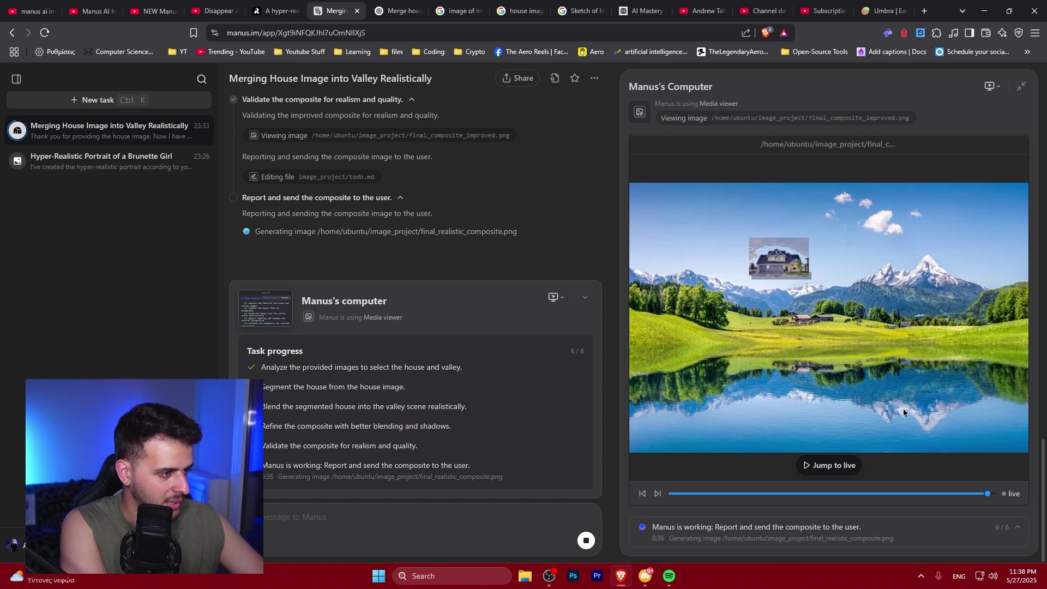
- Open the live final_realistic_composite.png full size and toggle it against ChatGPT's version
{"action": "left_click", "coordinate": [657, 494]}
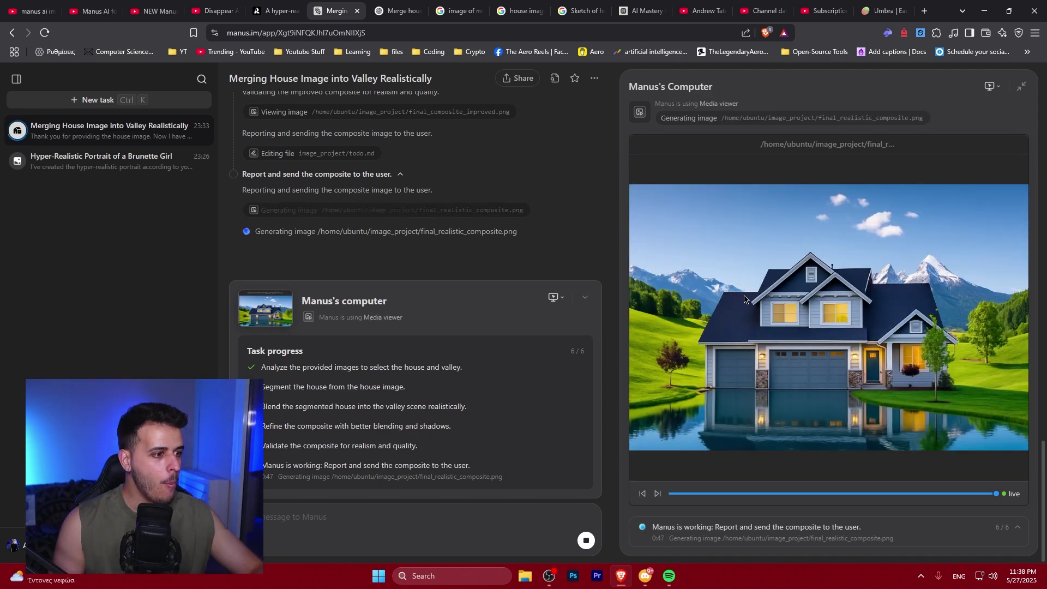
{"action": "left_click", "coordinate": [744, 299]}
{"action": "left_click", "coordinate": [384, 3]}
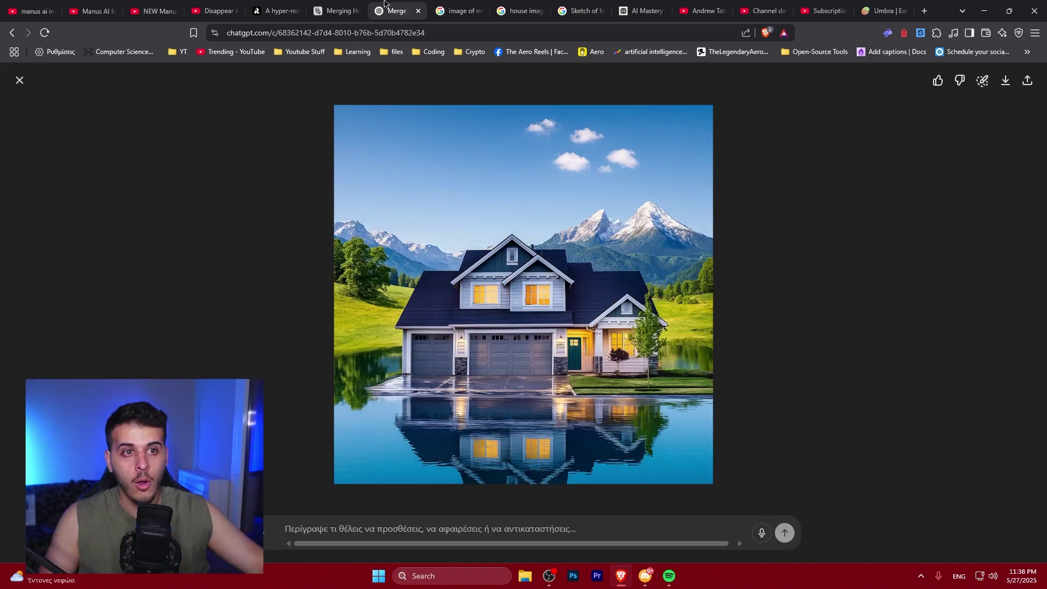
{"action": "left_click", "coordinate": [338, 11]}
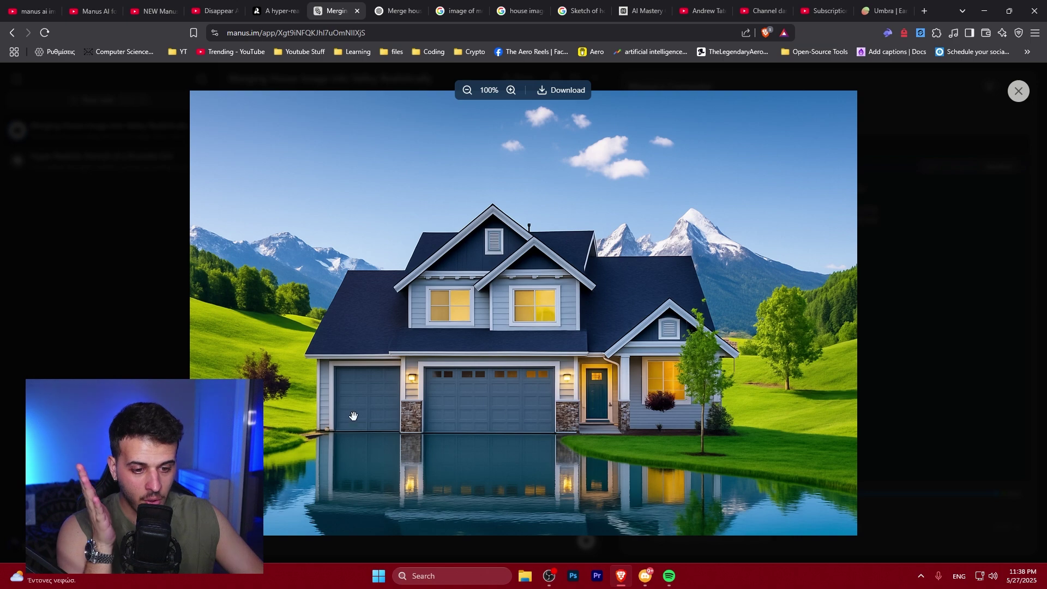
{"action": "left_click", "coordinate": [398, 6]}
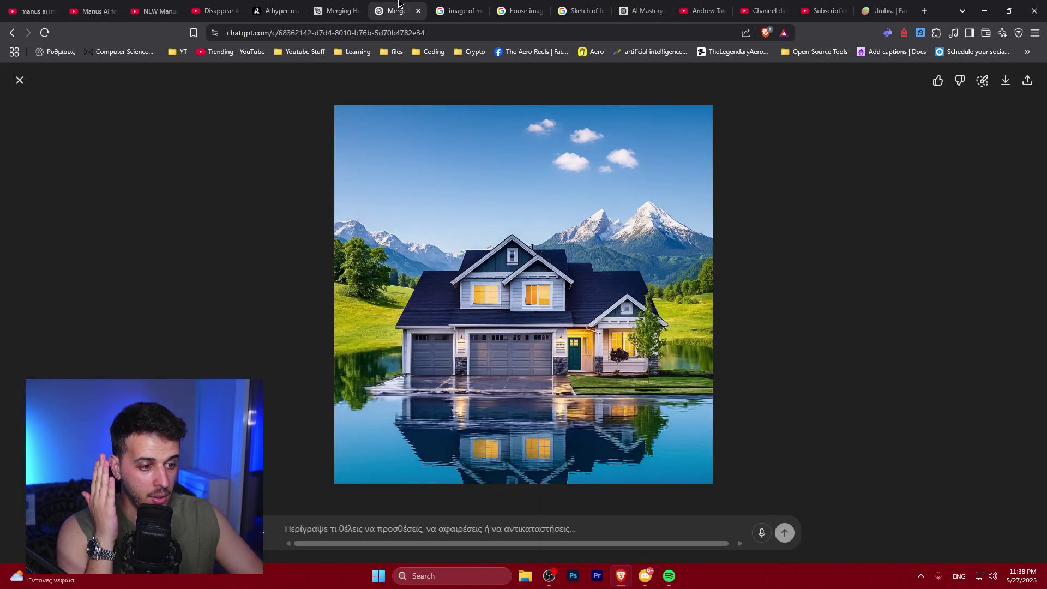
{"action": "left_click", "coordinate": [338, 10]}
{"action": "left_click", "coordinate": [934, 192]}
- Start a new Manus task and paste in the house sketch image copied from ChatGPT
{"action": "left_click", "coordinate": [126, 99]}
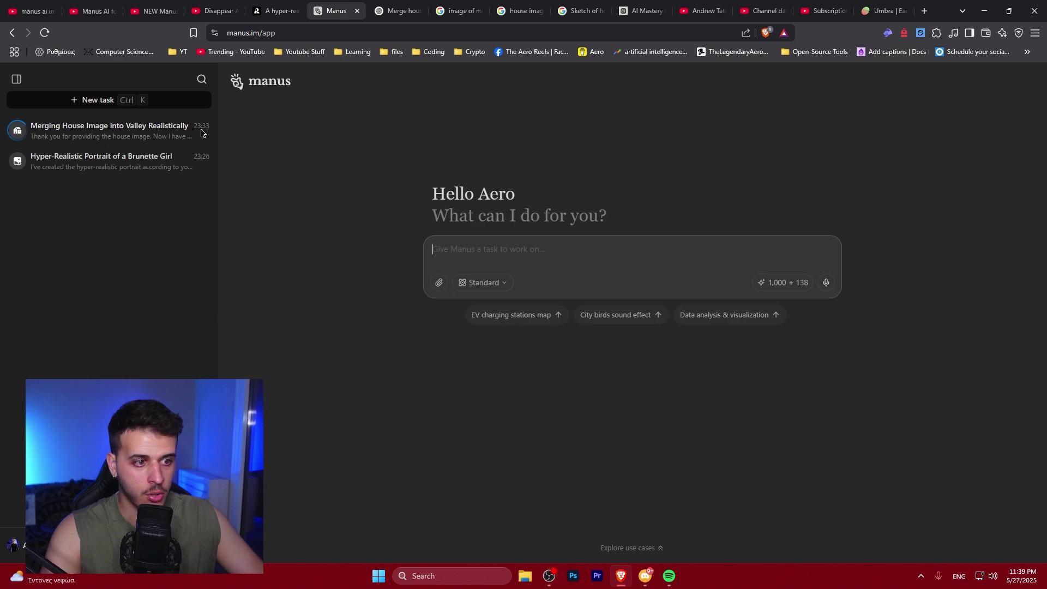
{"action": "mouse_move", "coordinate": [781, 283]}
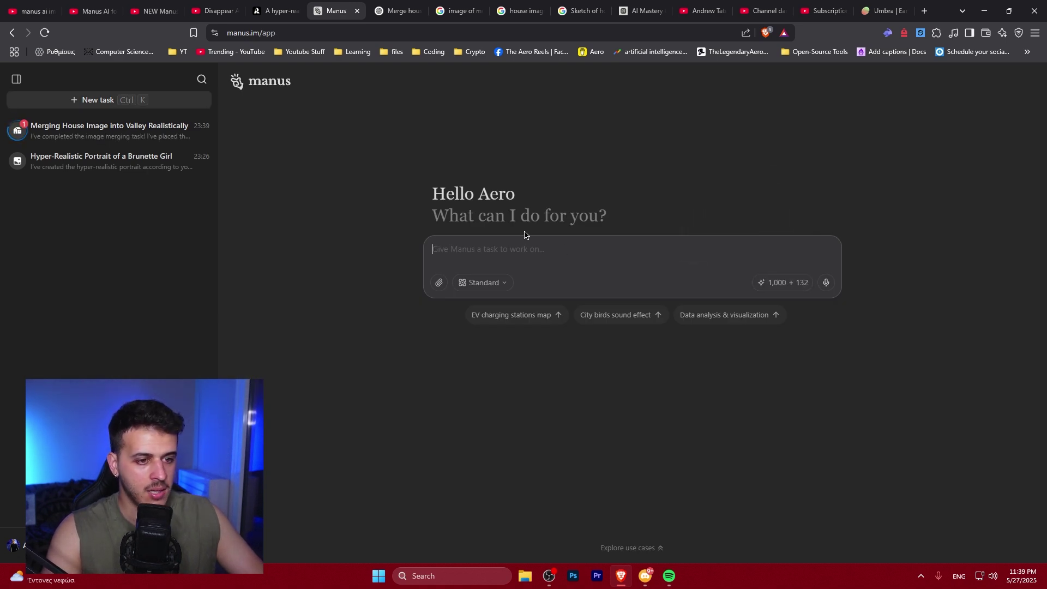
{"action": "left_click", "coordinate": [390, 11]}
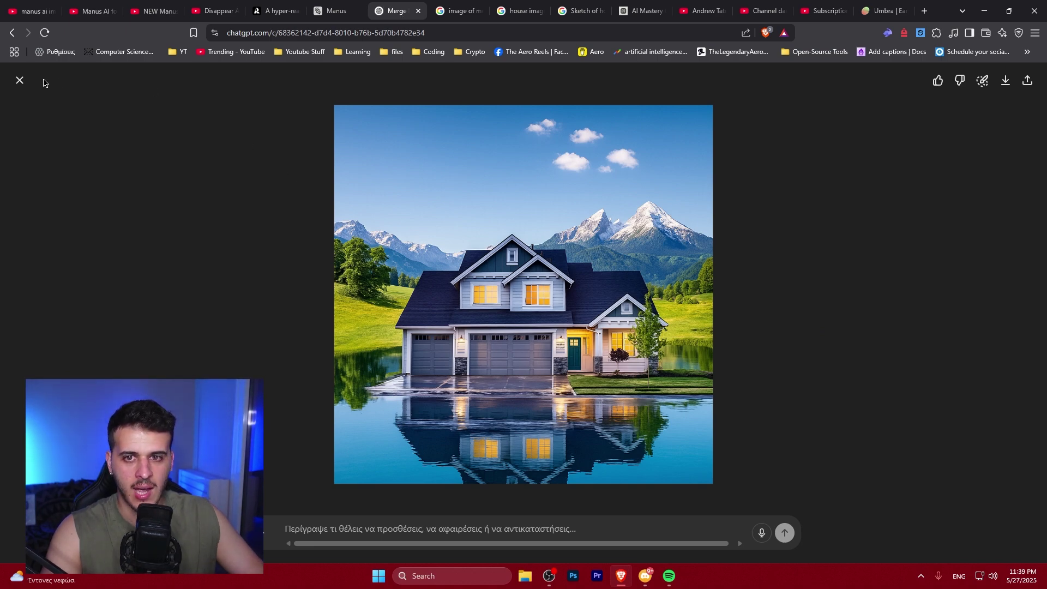
{"action": "left_click", "coordinate": [19, 80]}
{"action": "scroll", "coordinate": [484, 309], "scroll_direction": "up", "scroll_amount": 10}
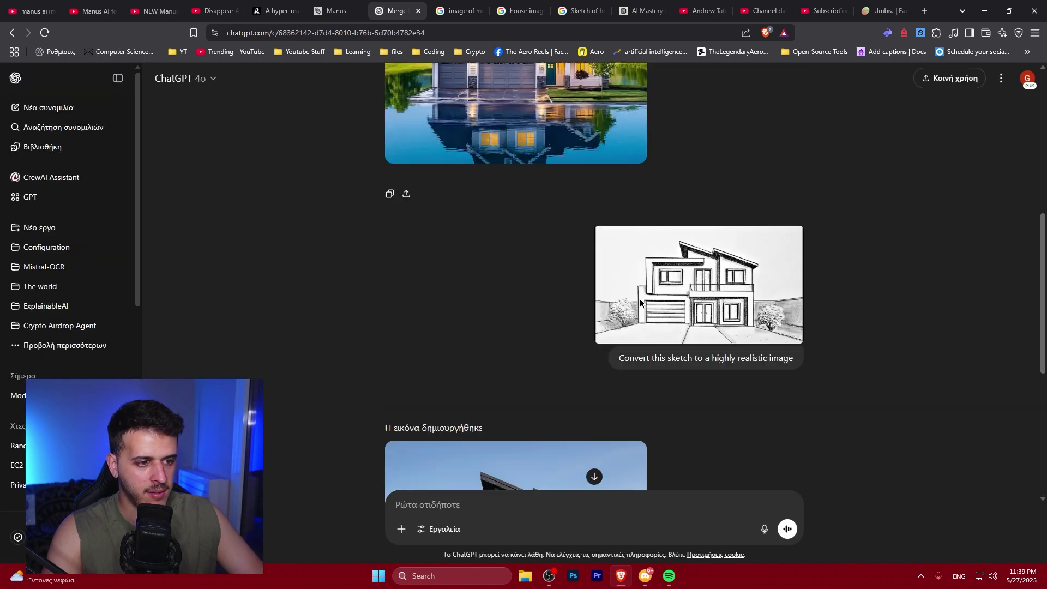
{"action": "left_click", "coordinate": [689, 291]}
{"action": "right_click", "coordinate": [543, 389]}
{"action": "key", "text": "Escape"}
{"action": "key", "text": "ctrl+shift+Tab"}
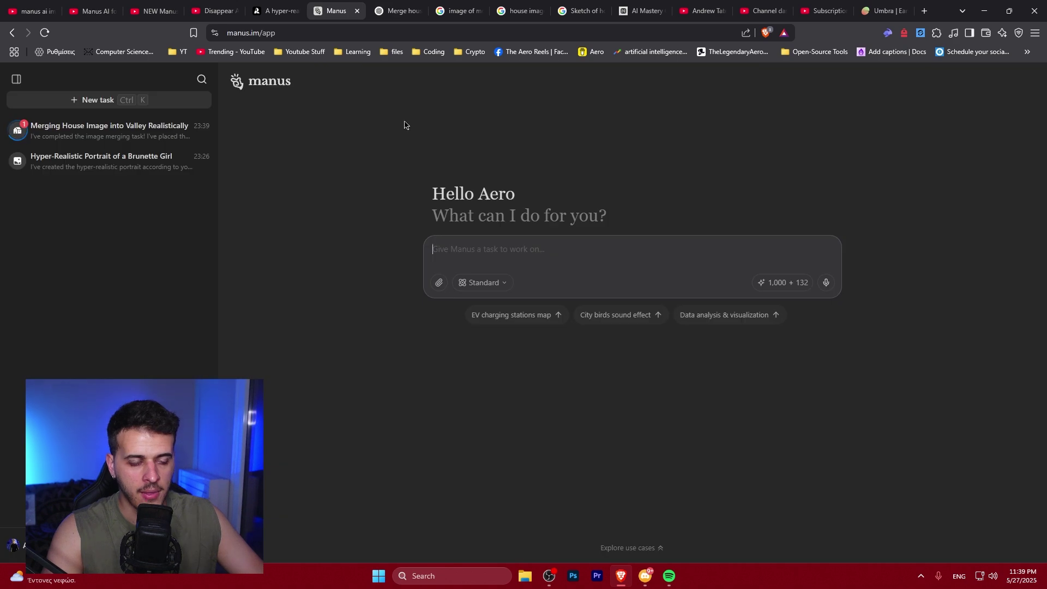
{"action": "key", "text": "ctrl+v"}
{"action": "key", "text": "ctrl+Tab"}
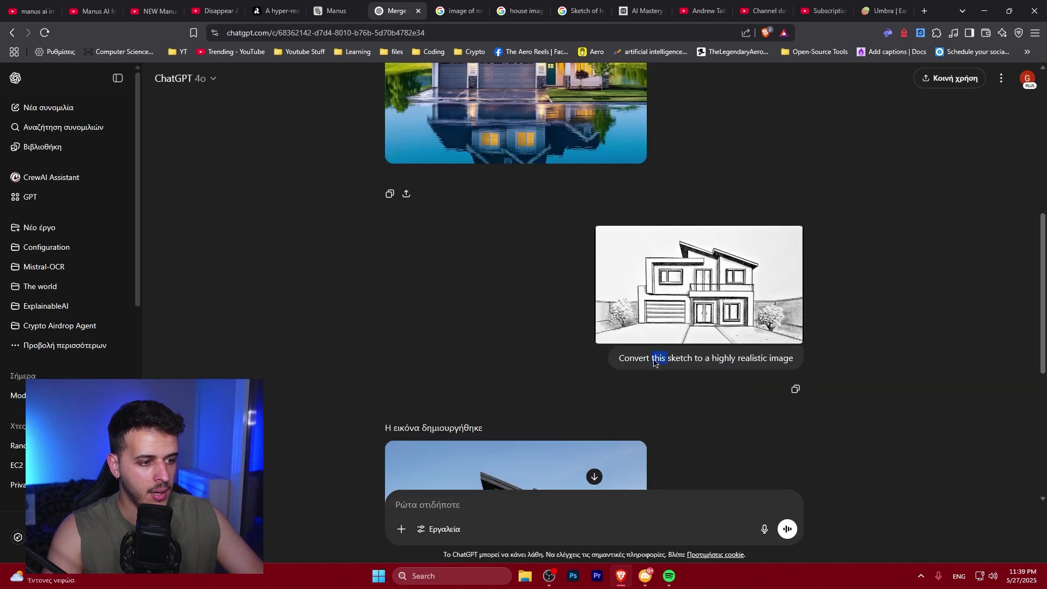
- Copy the prompt 'Convert this sketch to a highly realistic image' into the Manus prompt box
{"action": "triple_click", "coordinate": [654, 362]}
{"action": "key", "text": "ctrl+c"}
{"action": "key", "text": "ctrl+shift+Tab"}
{"action": "key", "text": "ctrl+v"}
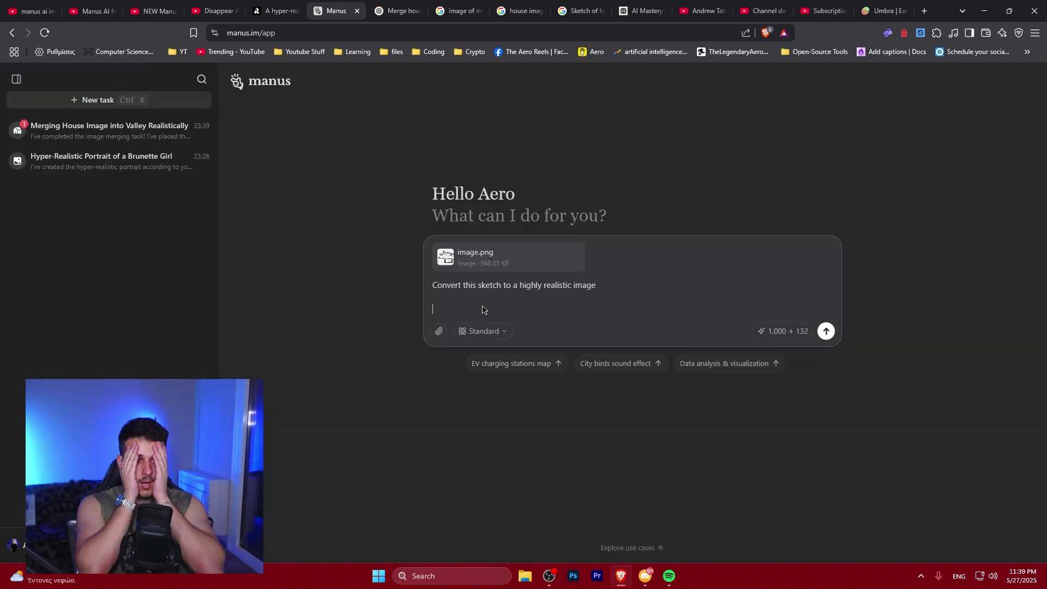
- Submit the sketch with 'Convert this sketch to a highly realistic image' to Manus
{"action": "left_click", "coordinate": [826, 332]}
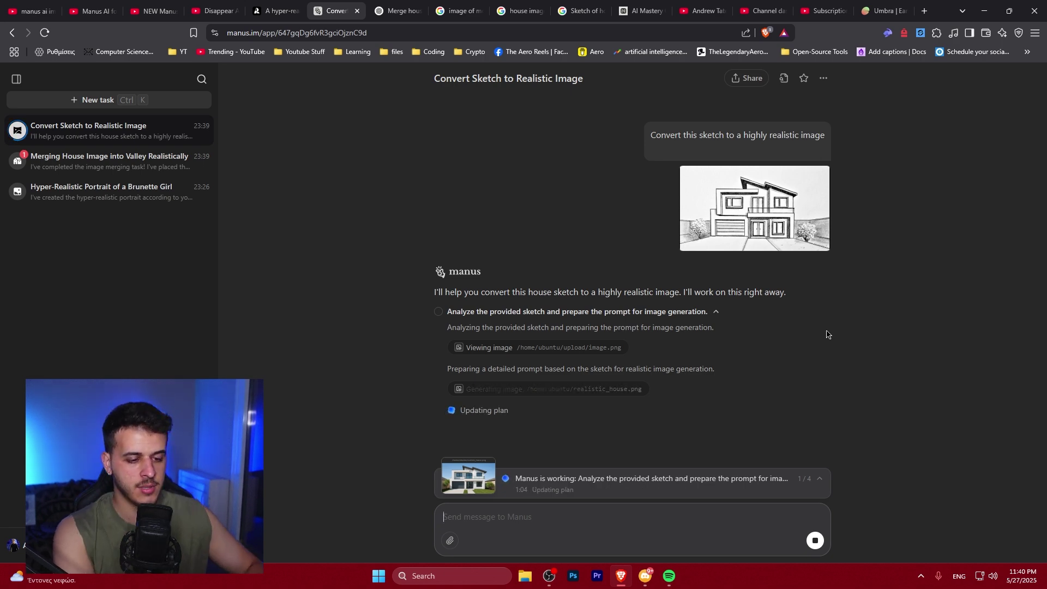
{"action": "left_click", "coordinate": [584, 493]}
{"action": "left_click", "coordinate": [475, 358]}
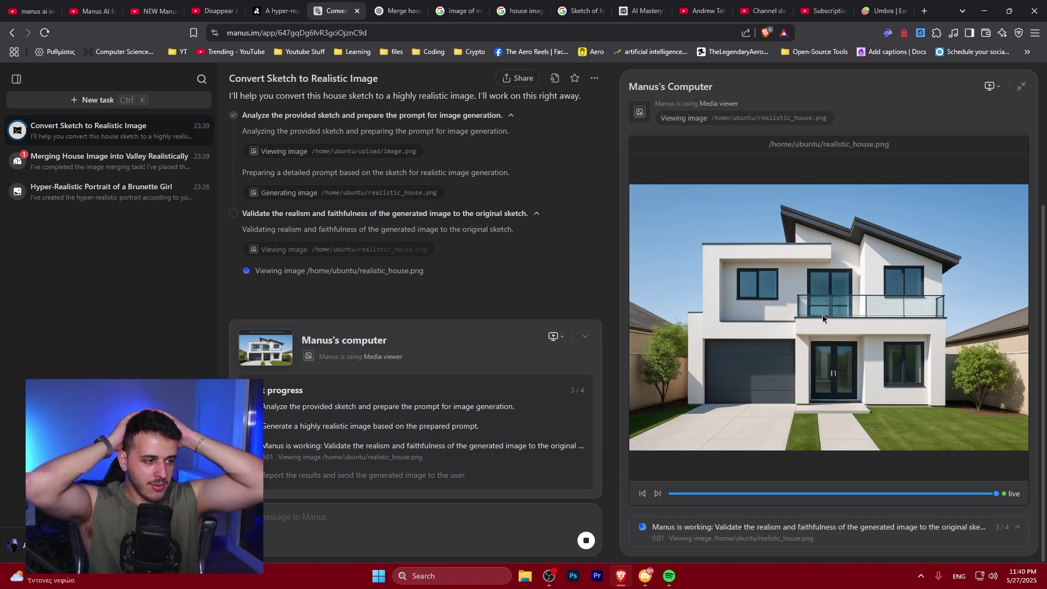
{"action": "left_click", "coordinate": [397, 10]}
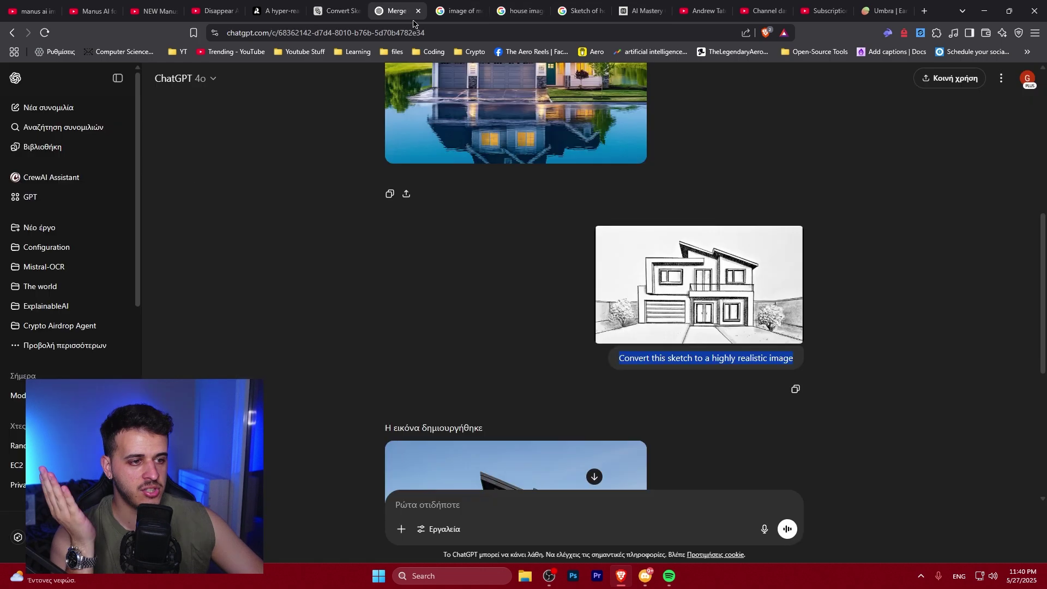
{"action": "scroll", "coordinate": [471, 235], "scroll_direction": "down", "scroll_amount": 5}
{"action": "left_click", "coordinate": [471, 235]}
{"action": "left_click", "coordinate": [335, 11]}
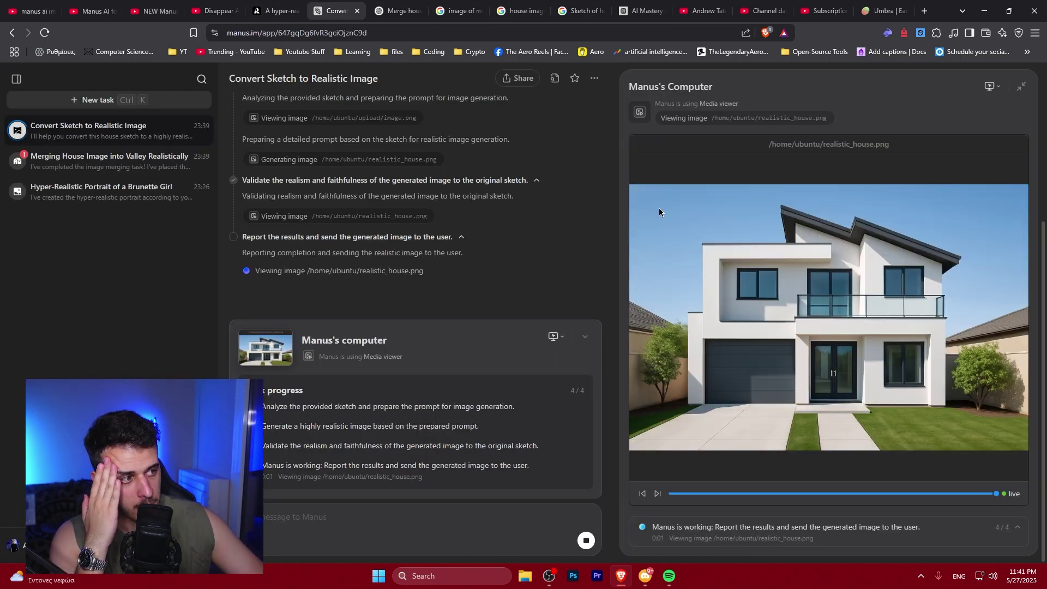
{"action": "left_click", "coordinate": [396, 10]}
{"action": "left_click", "coordinate": [275, 11]}
{"action": "left_click", "coordinate": [348, 4]}
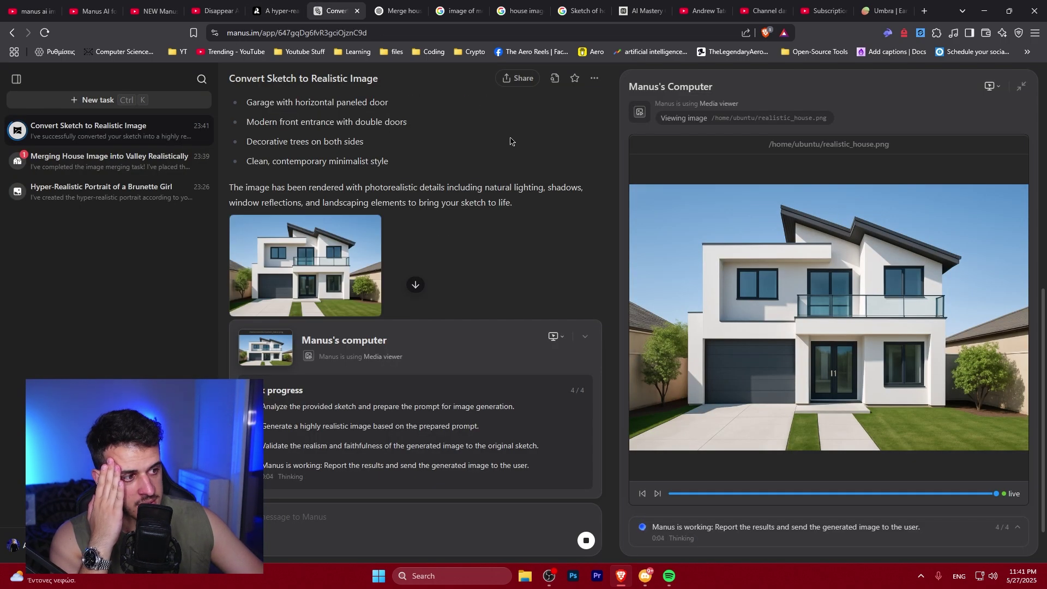
- View realistic_house.png full size, toggling against ChatGPT's render before closing it
{"action": "left_click", "coordinate": [352, 266]}
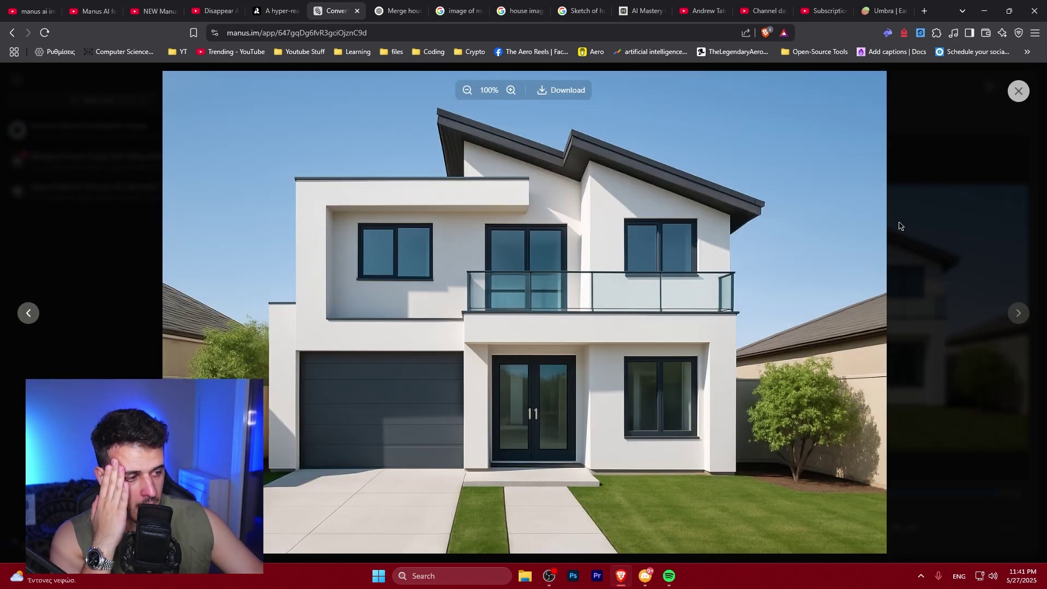
{"action": "key", "text": "Escape"}
{"action": "left_click", "coordinate": [311, 177]}
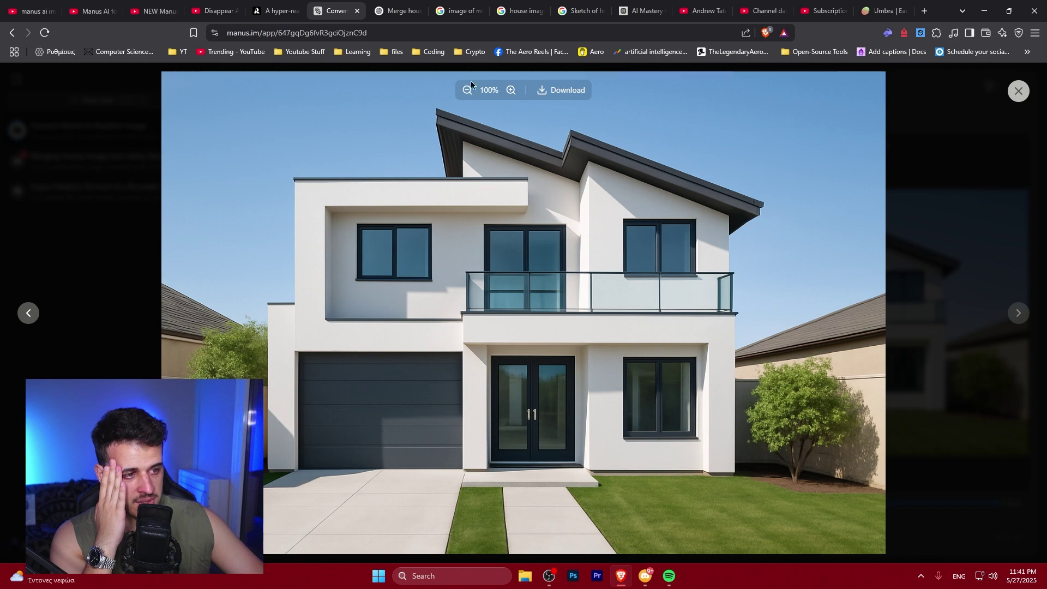
{"action": "left_click", "coordinate": [391, 7]}
{"action": "left_click", "coordinate": [335, 5]}
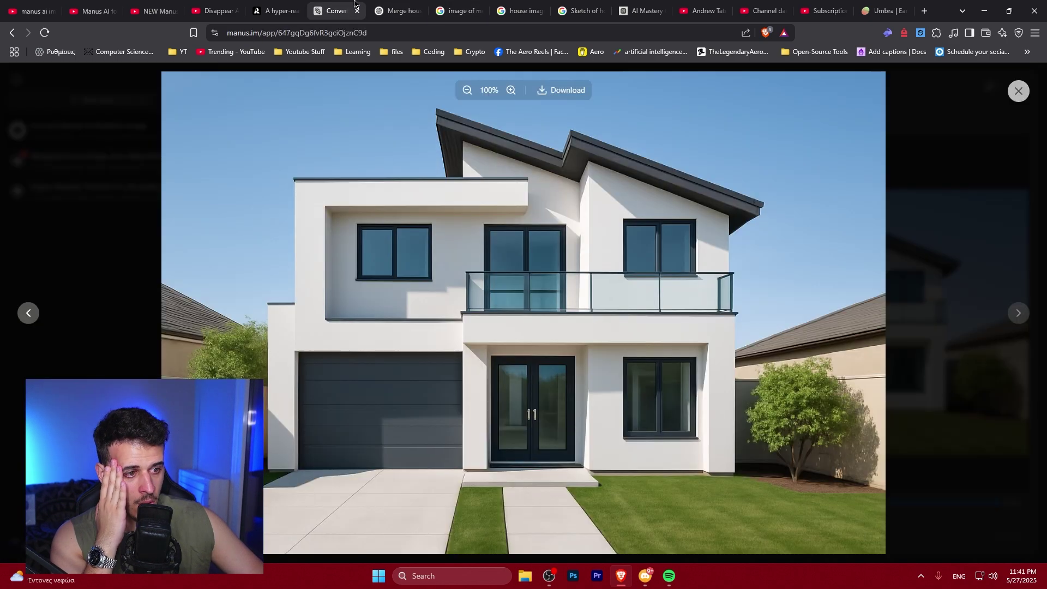
{"action": "left_click", "coordinate": [384, 6]}
{"action": "left_click", "coordinate": [327, 5]}
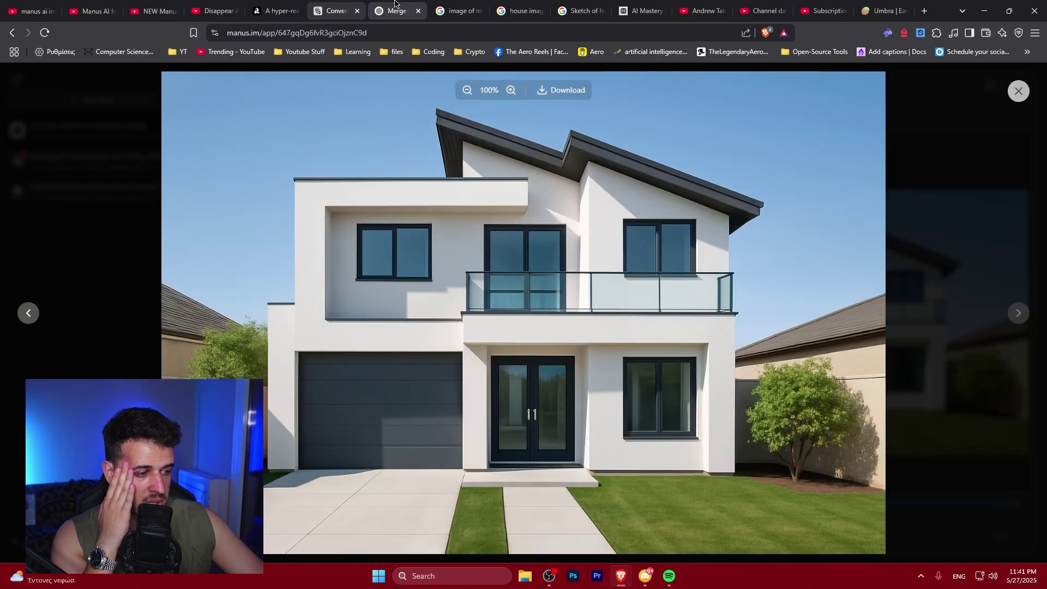
{"action": "left_click", "coordinate": [1004, 264]}
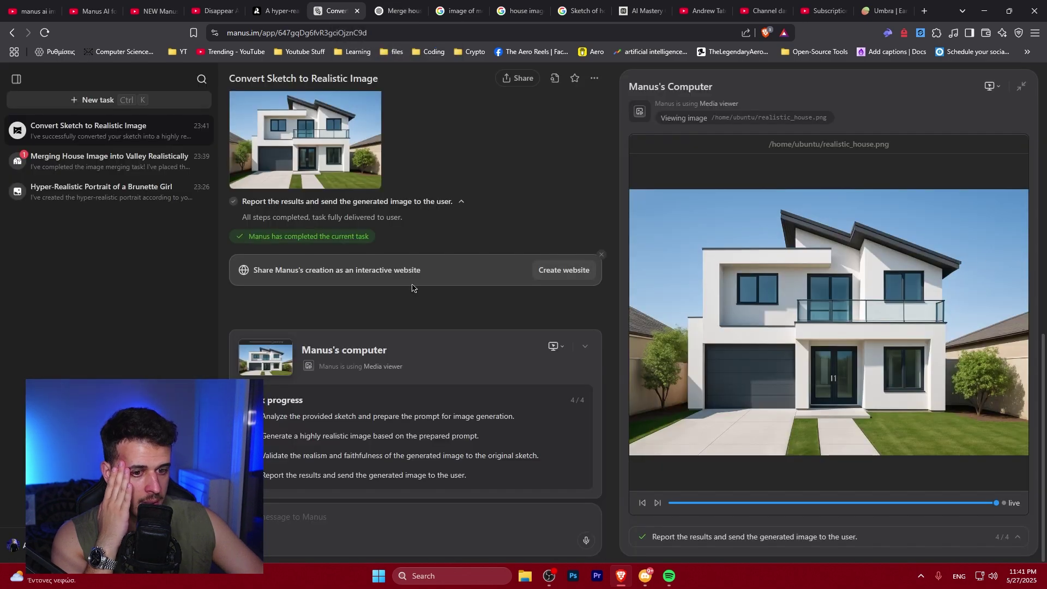
- Turn the realistic house render into a website deployed at a public manus.space URL
{"action": "left_click", "coordinate": [540, 273]}
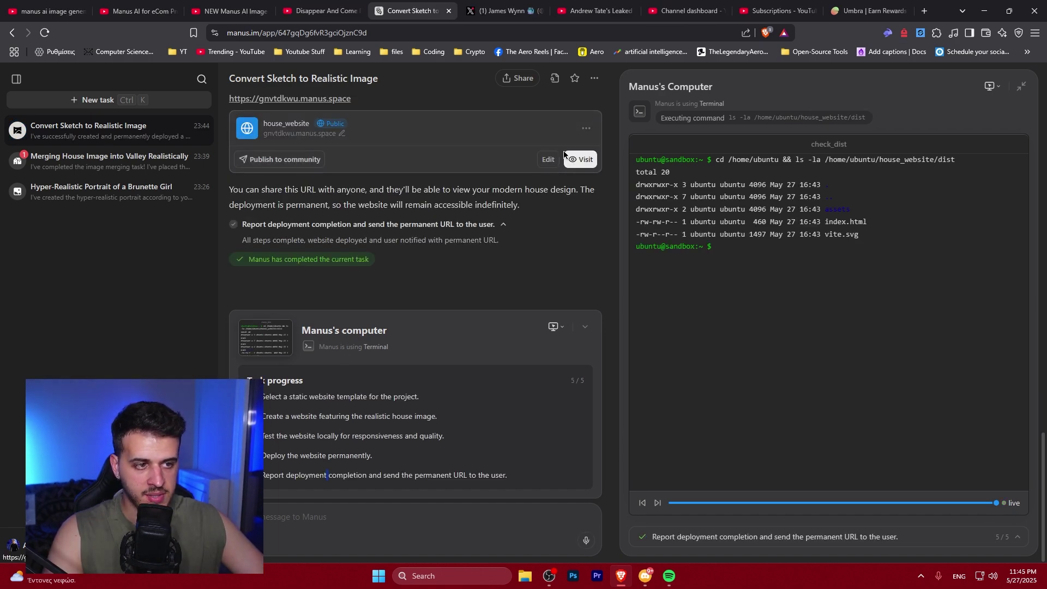
{"action": "left_click", "coordinate": [580, 159]}
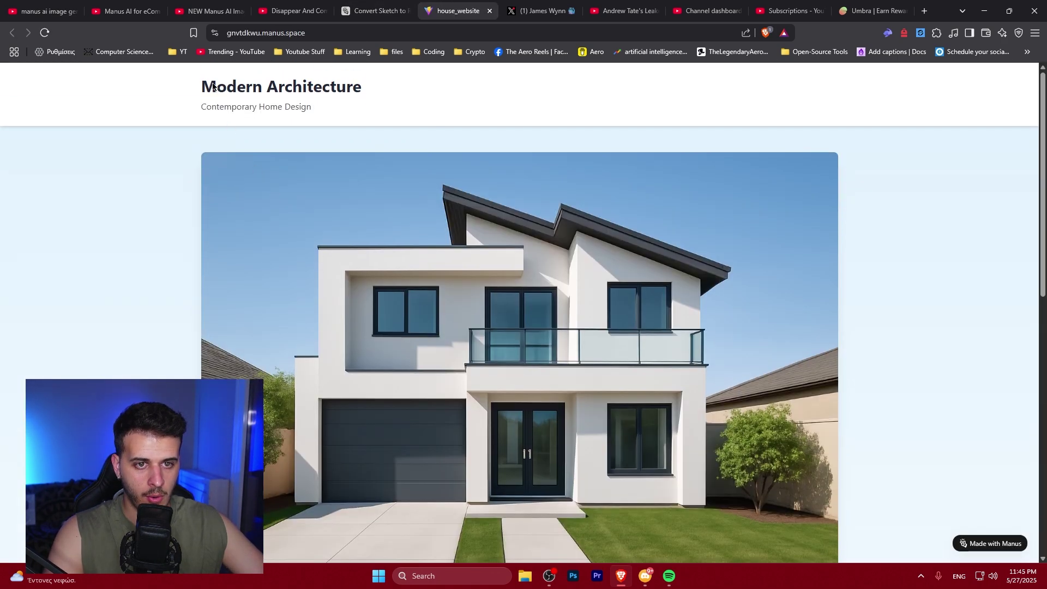
{"action": "left_click_drag", "start_coordinate": [213, 86], "coordinate": [339, 107]}
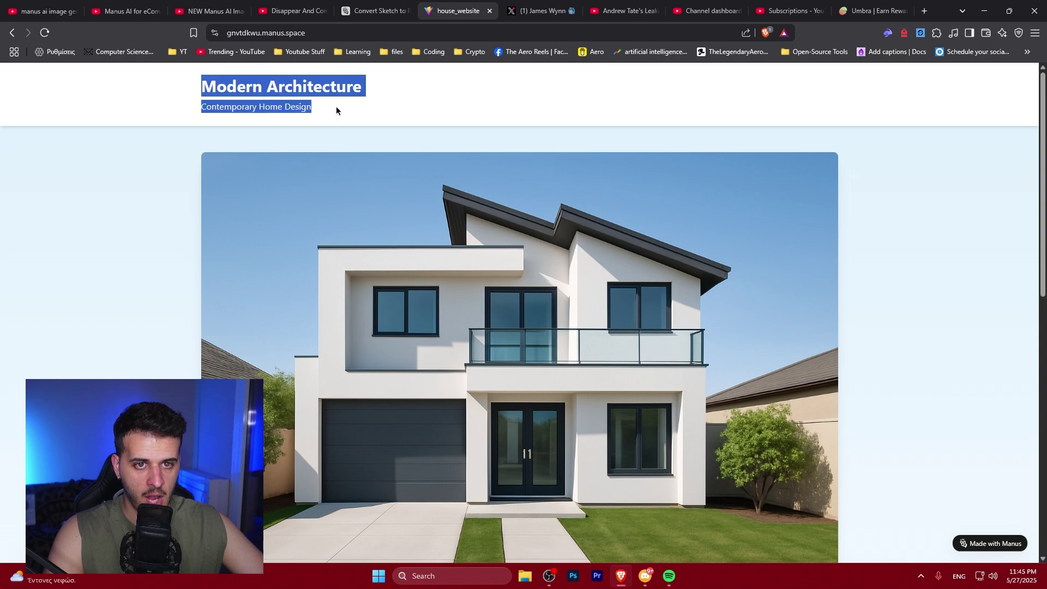
{"action": "left_click", "coordinate": [339, 108]}
{"action": "scroll", "coordinate": [315, 275], "scroll_direction": "down", "scroll_amount": 7}
{"action": "scroll", "coordinate": [312, 303], "scroll_direction": "down", "scroll_amount": 4}
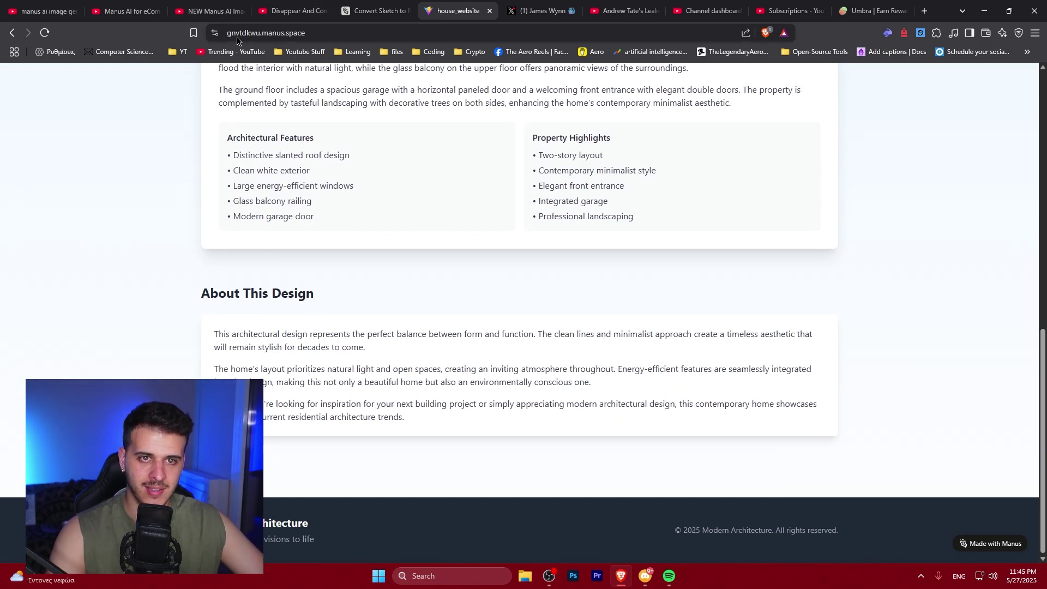
{"action": "left_click", "coordinate": [376, 11]}
{"action": "left_click", "coordinate": [256, 159]}
{"action": "left_click", "coordinate": [627, 204]}
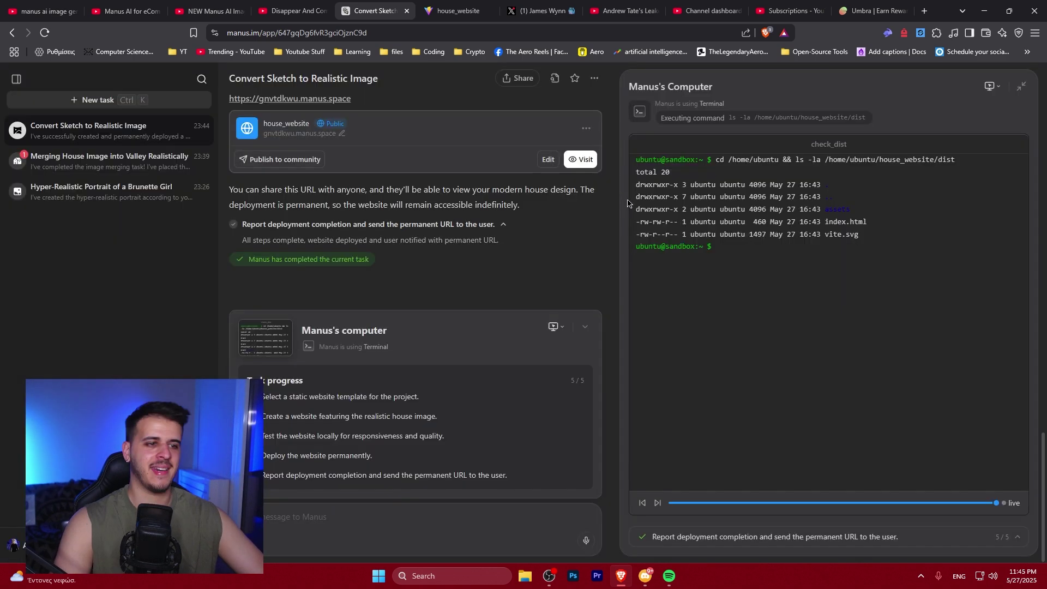